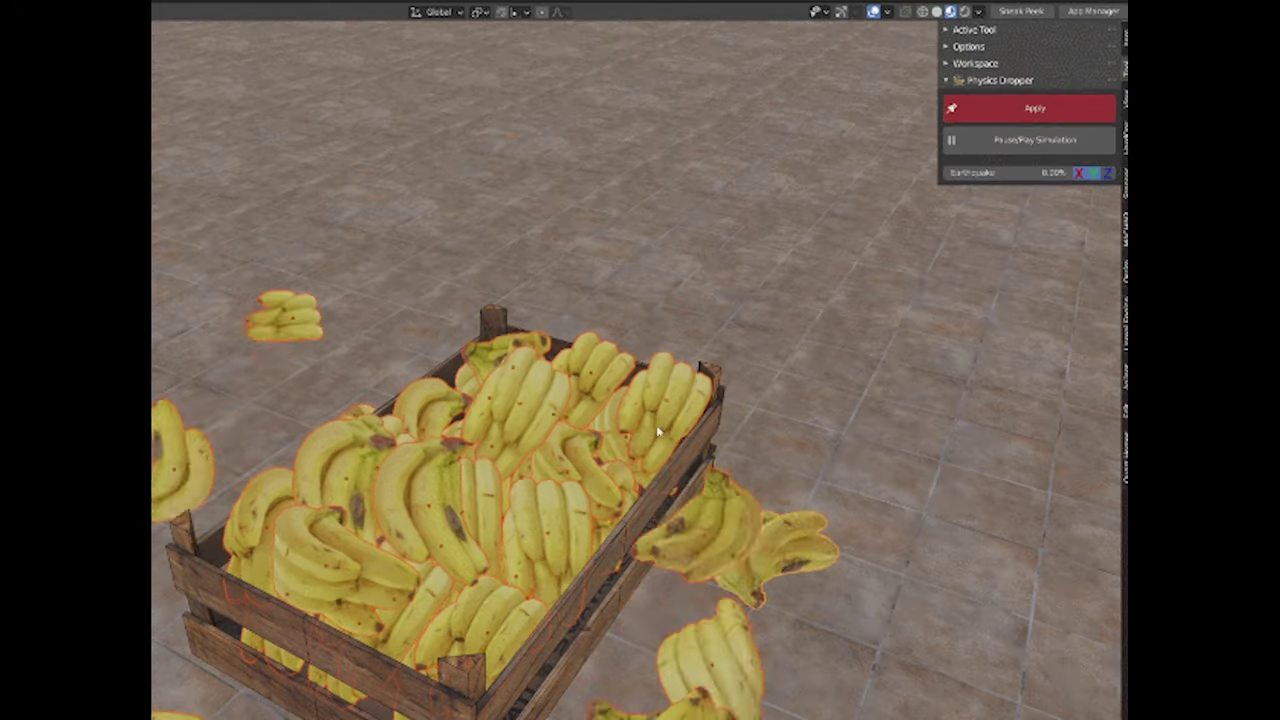
# Orbit the viewport over the banana crate.
pyautogui.keyDown('shift'); pyautogui.moveTo(624, 427); pyautogui.dragTo(665, 332, button='middle'); pyautogui.keyUp('shift')
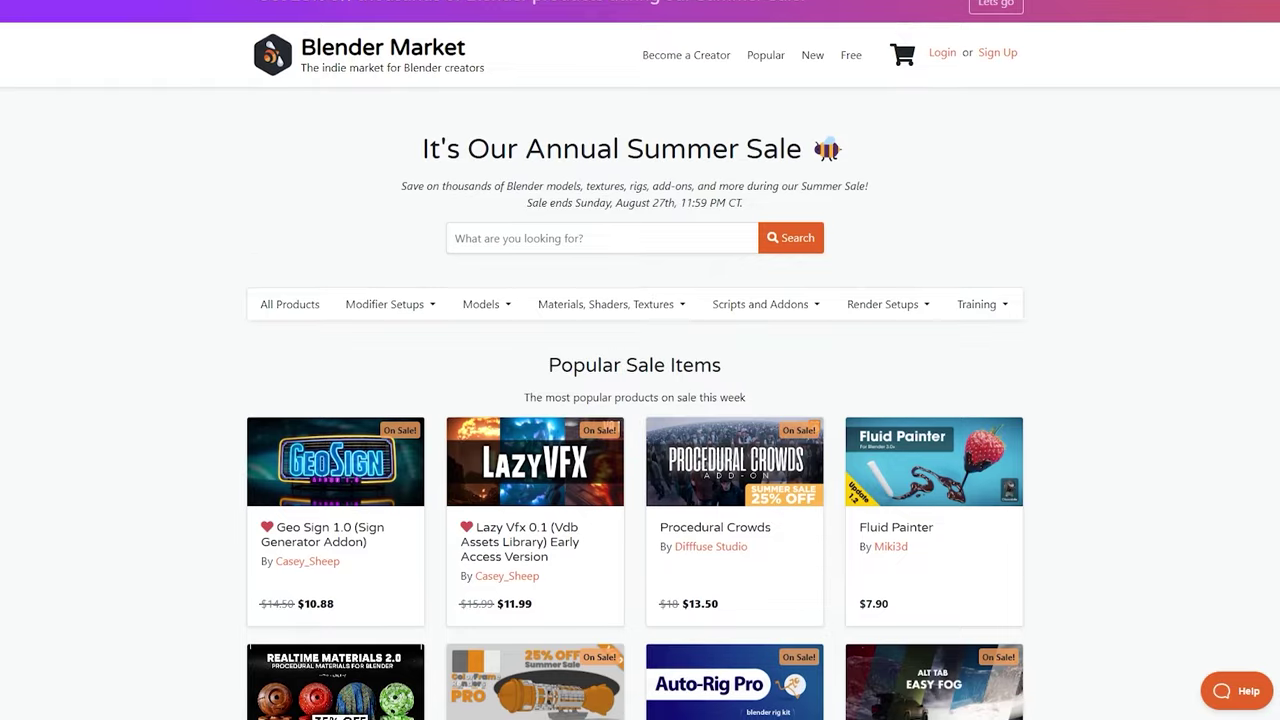
# Scroll down the Blender Market summer sale homepage toward the All Summer23 listing.
pyautogui.scroll(-3, 640, 360)
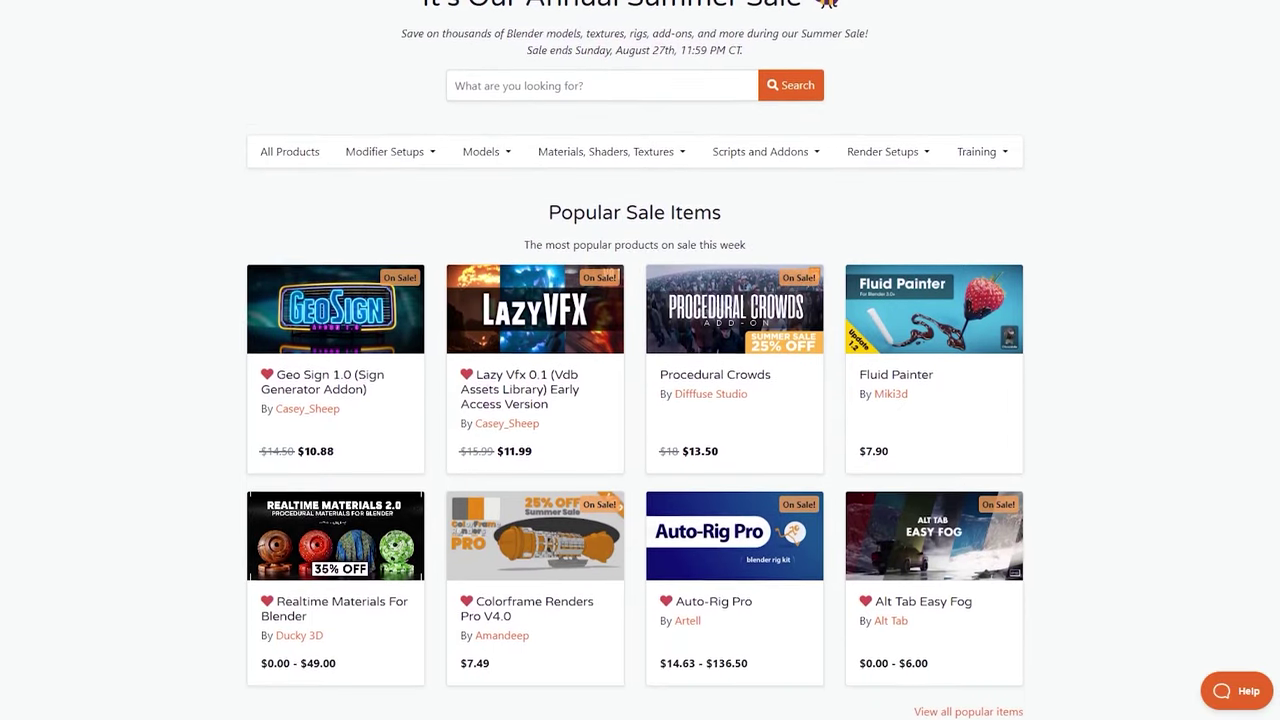
pyautogui.scroll(-3, 640, 360)
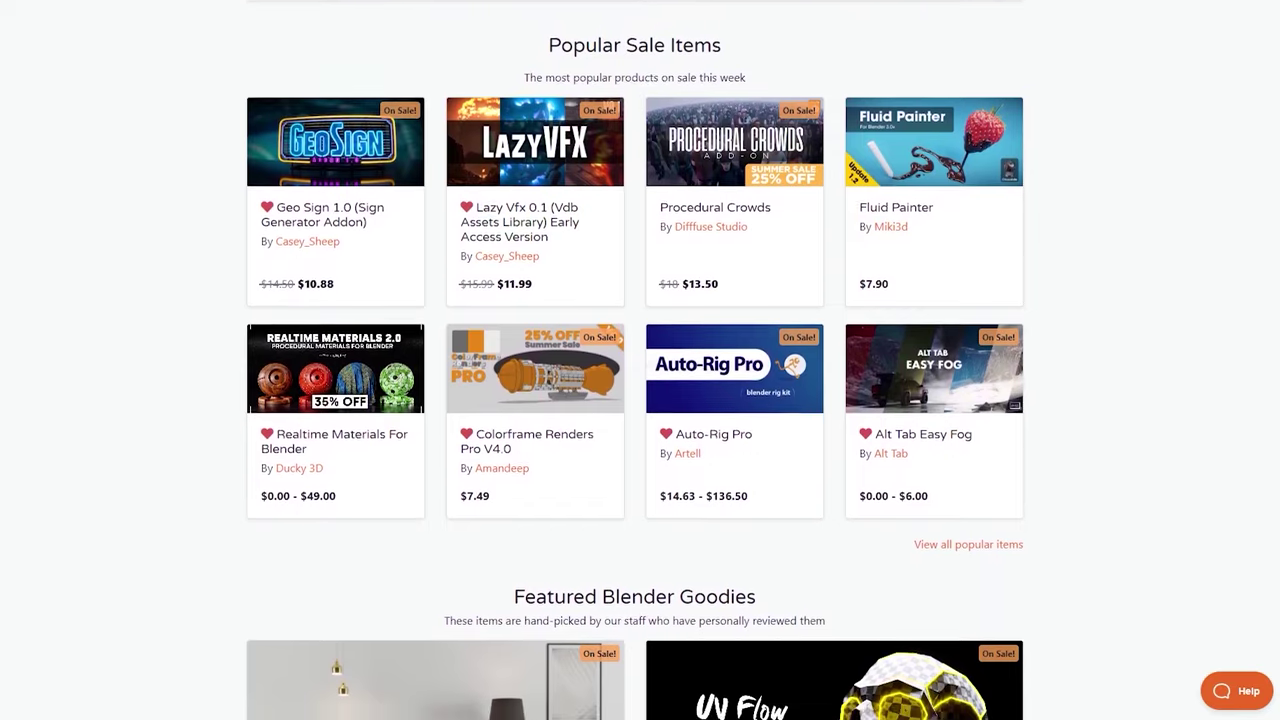
pyautogui.scroll(-3, 640, 360)
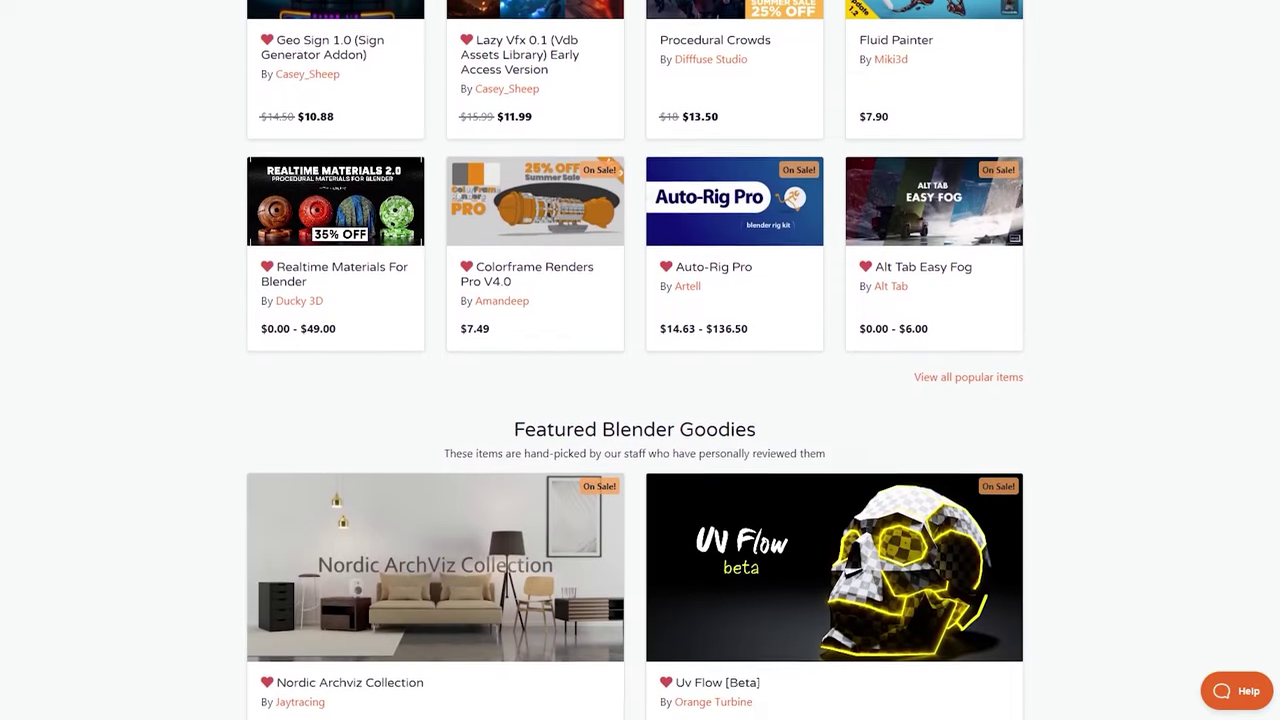
pyautogui.scroll(-1, 640, 360)
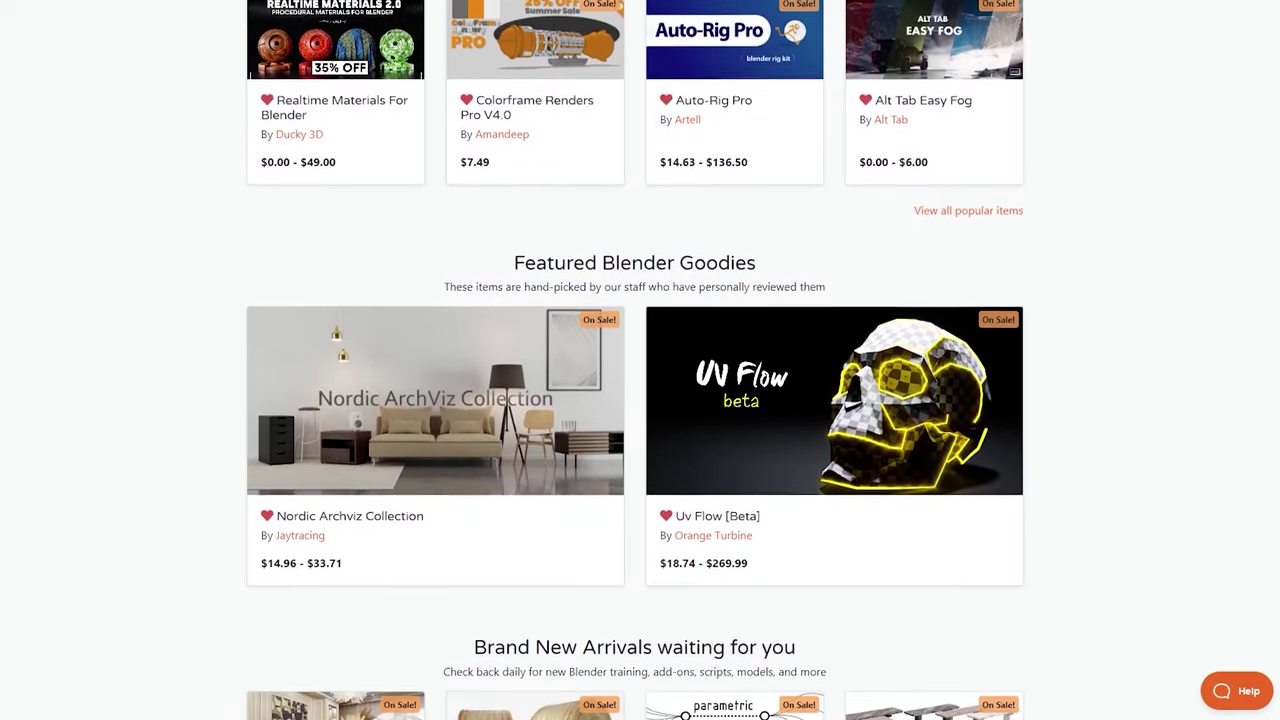
pyautogui.scroll(-3, 640, 360)
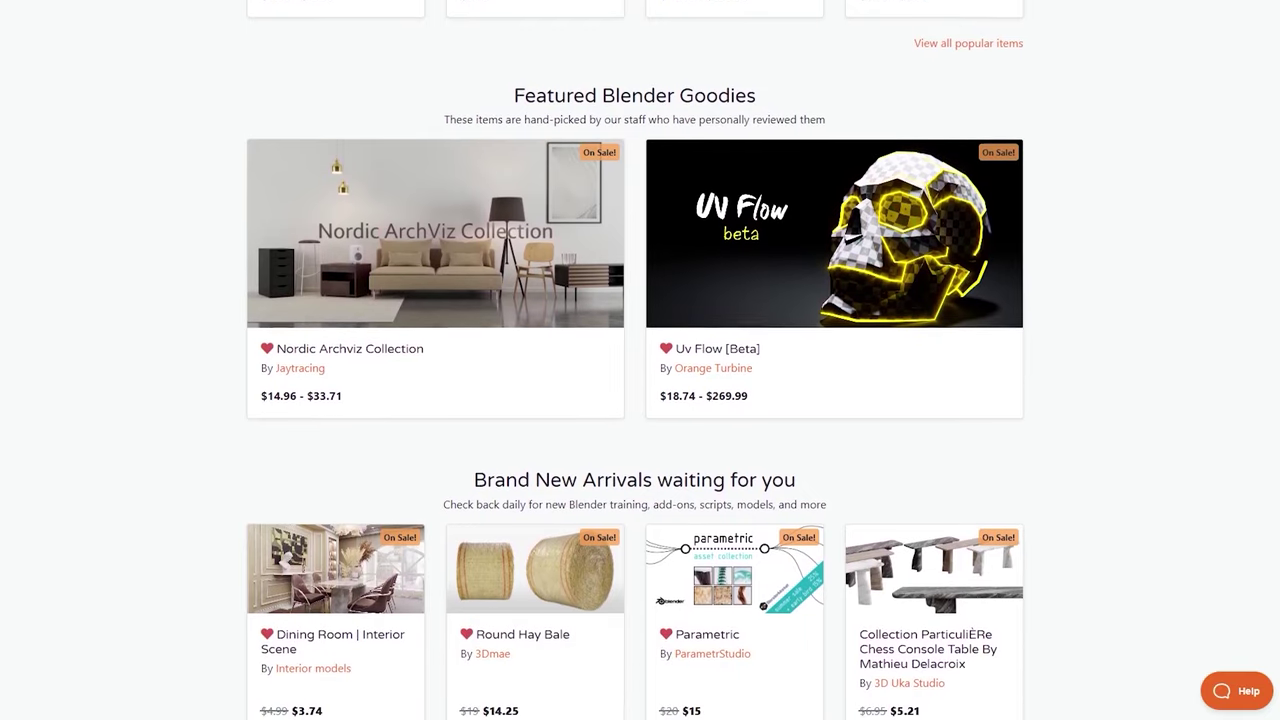
pyautogui.scroll(-1, 640, 360)
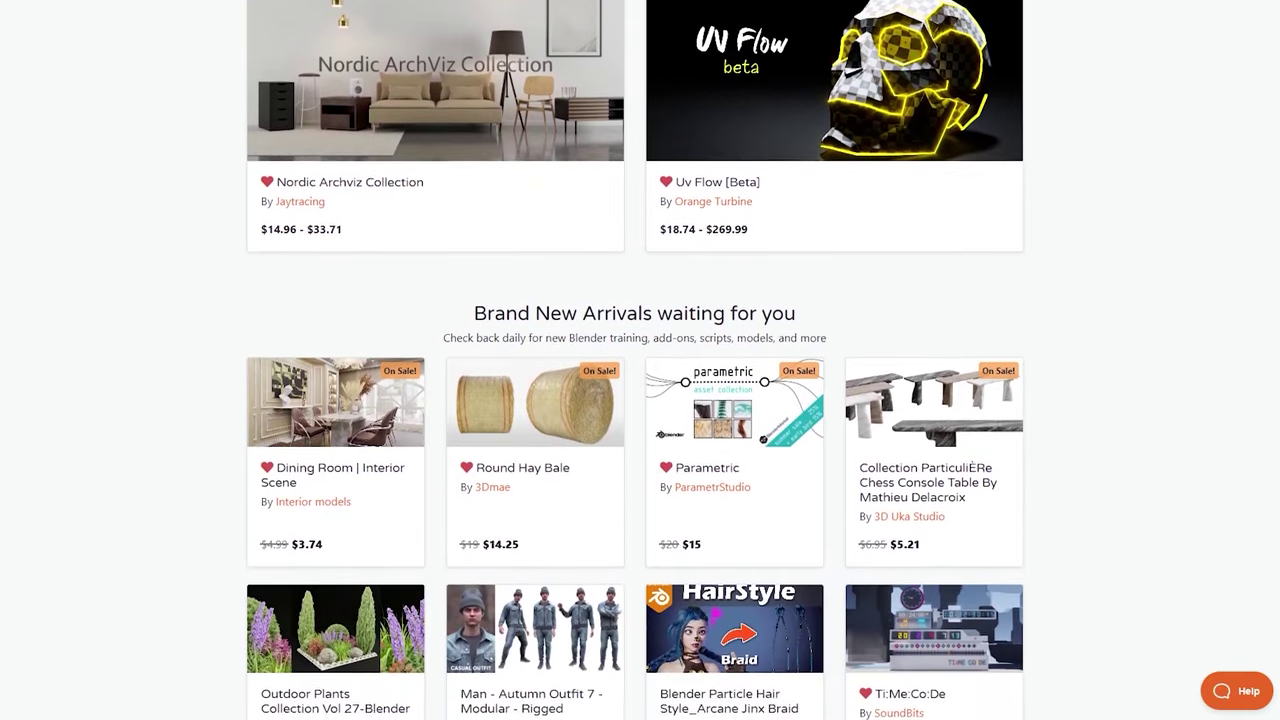
pyautogui.scroll(-4, 640, 360)
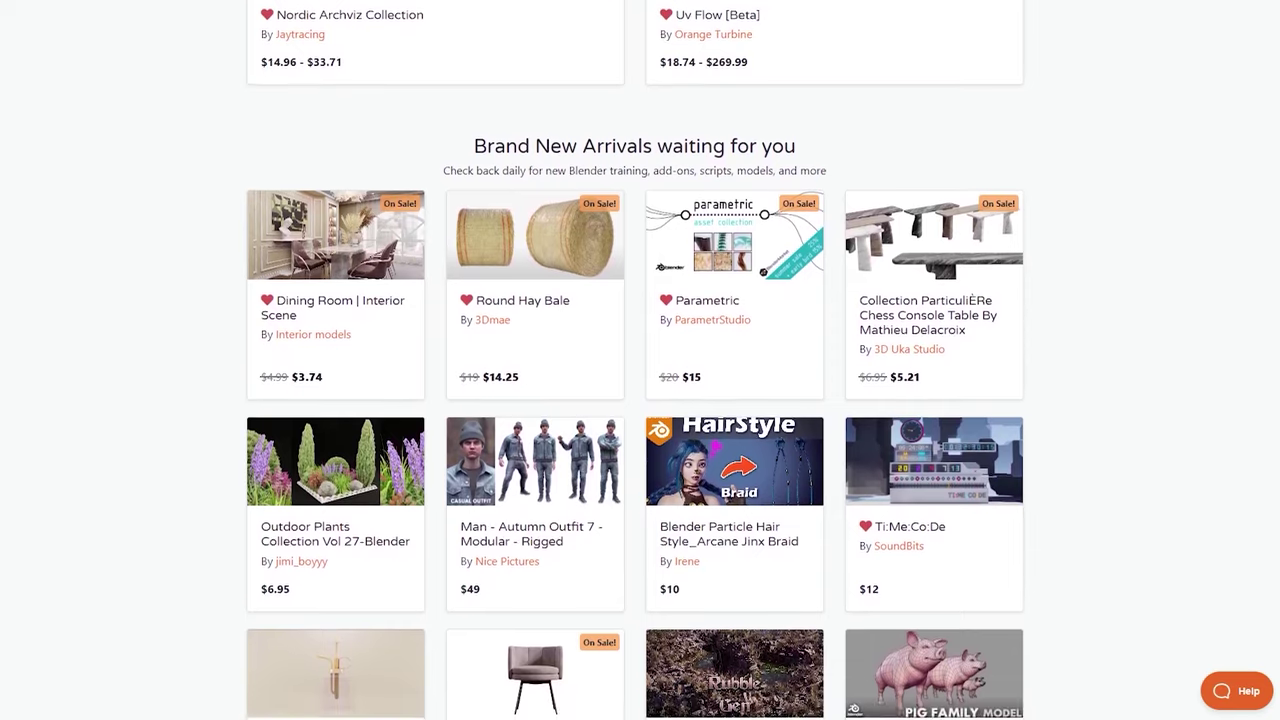
pyautogui.scroll(-2, 640, 360)
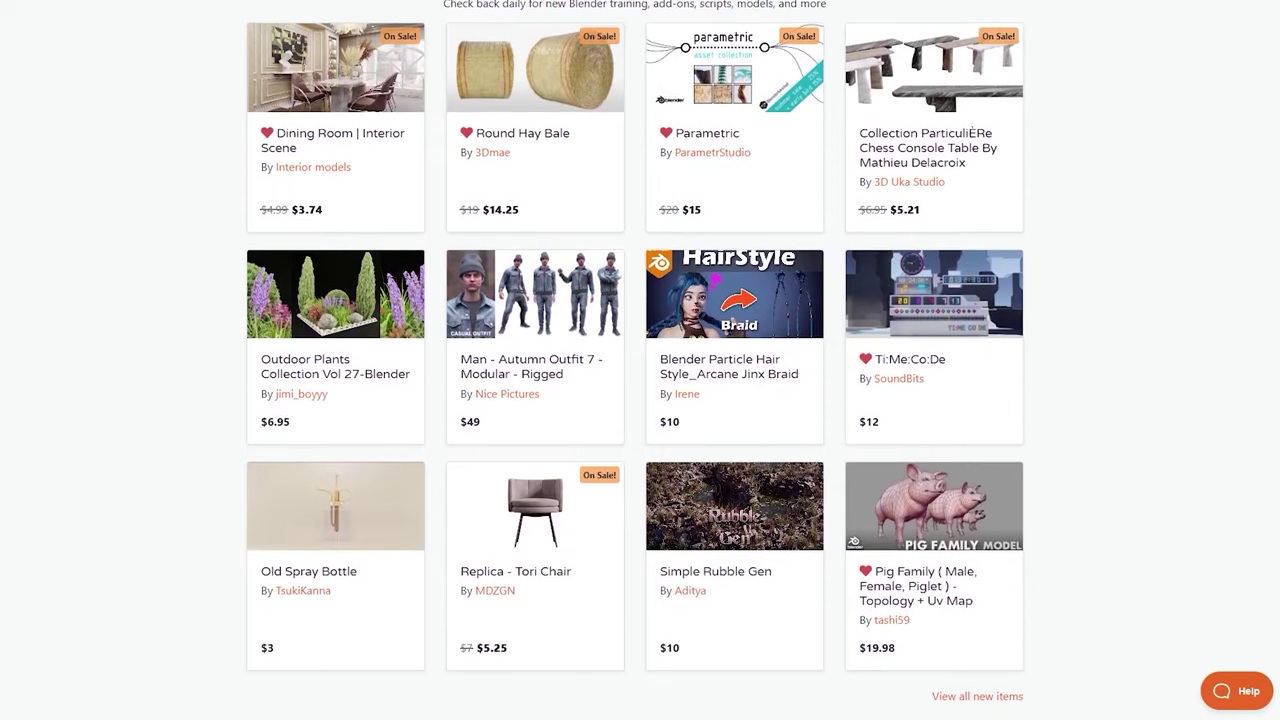
pyautogui.scroll(-4, 640, 360)
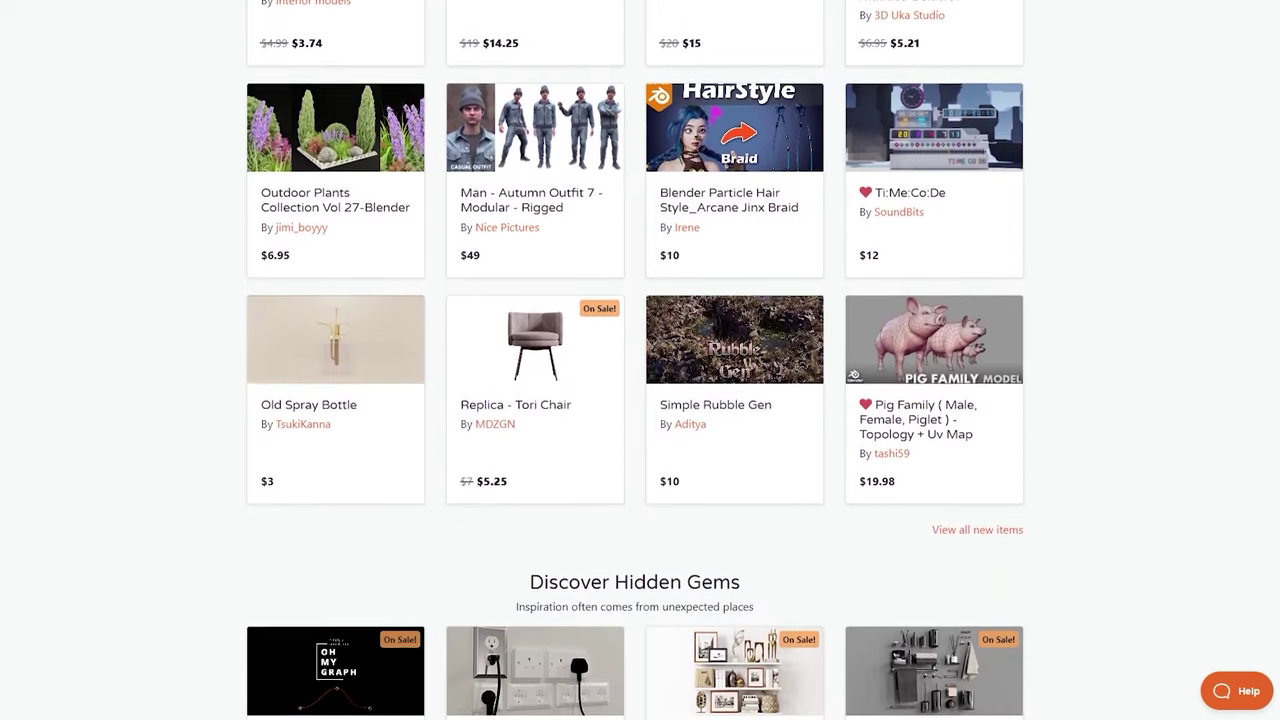
pyautogui.scroll(-3, 640, 360)
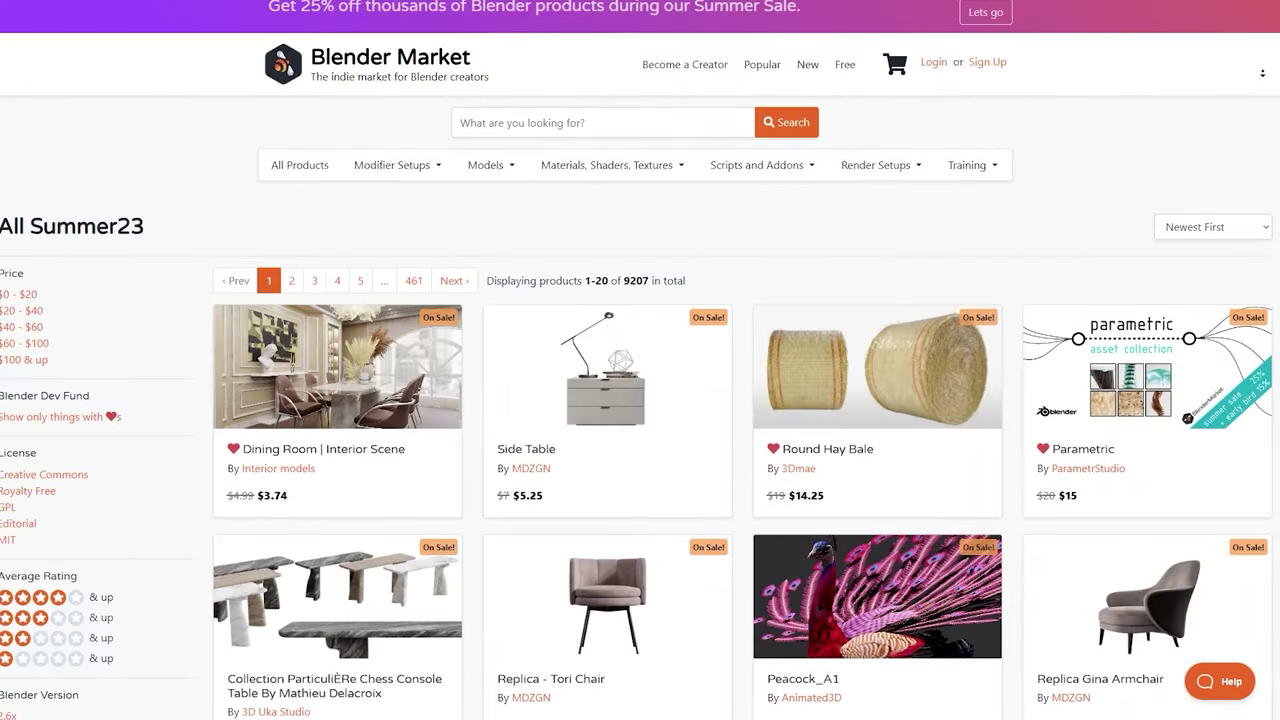
pyautogui.scroll(-8, 640, 360)
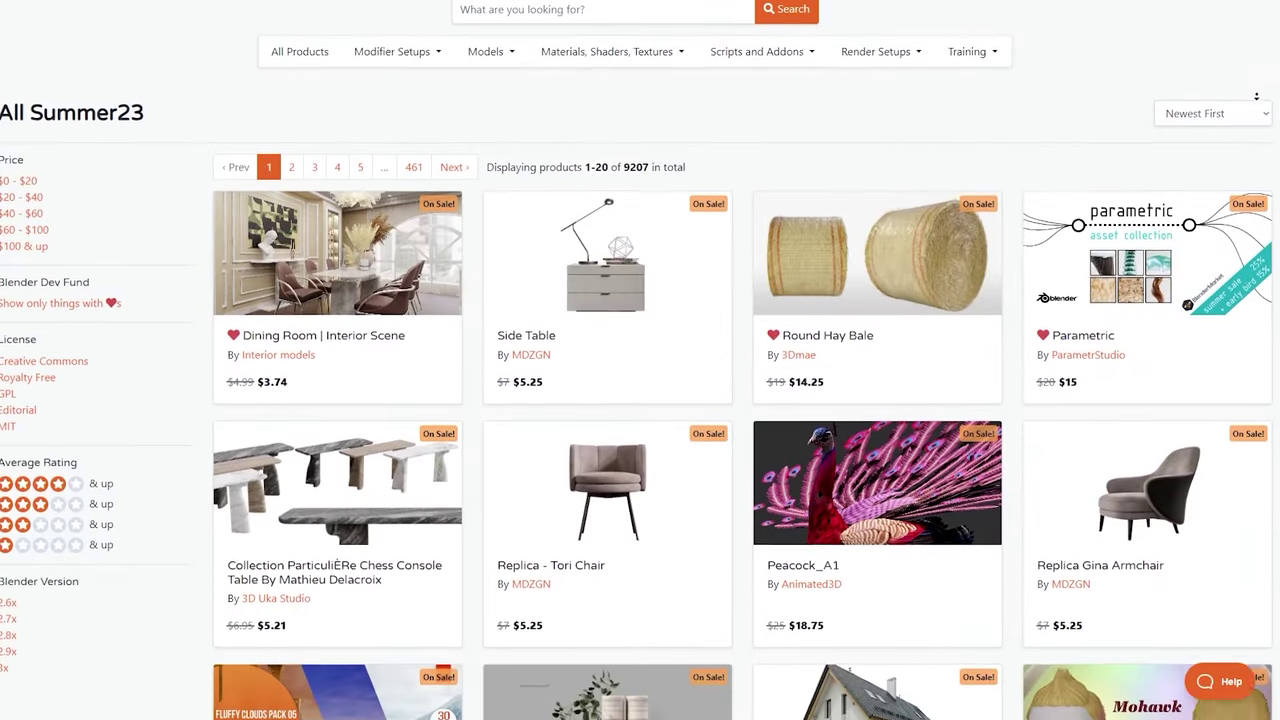
pyautogui.scroll(-10, 1256, 96)
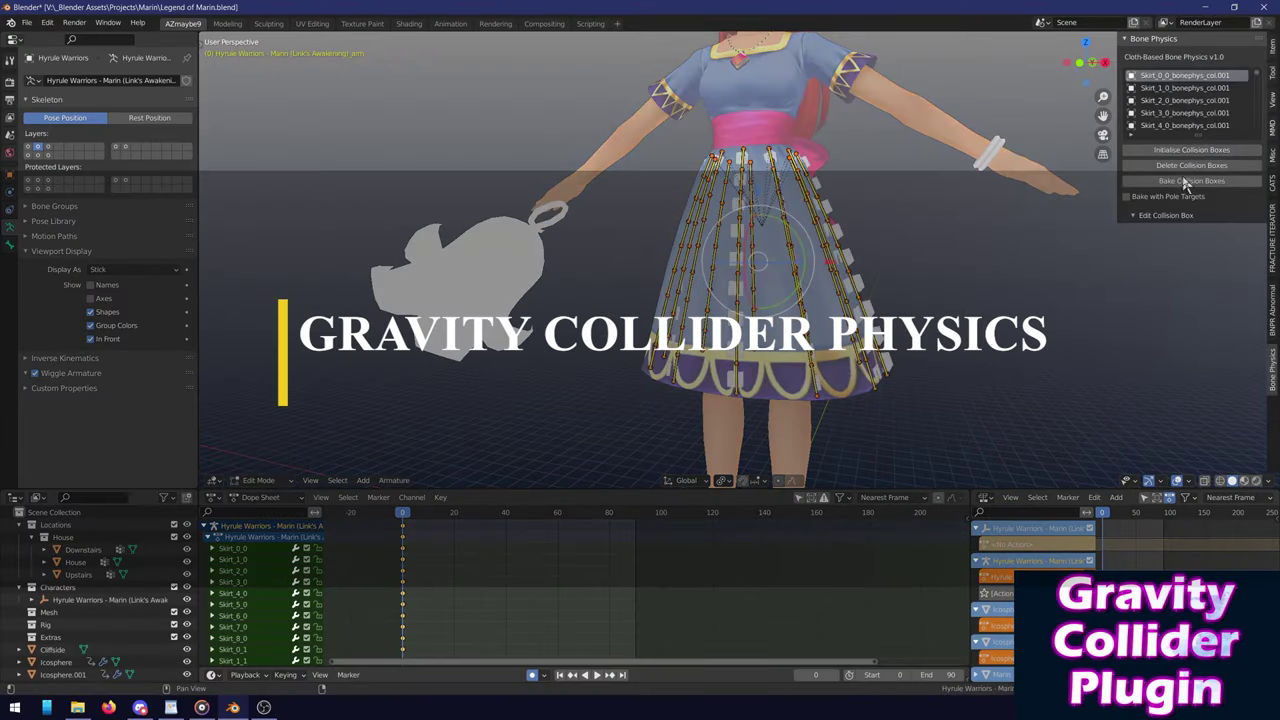
# Bake the skirt bones' collision boxes and put the hair armature into Edit Mode.
pyautogui.click(1186, 181)
pyautogui.click(597, 675)
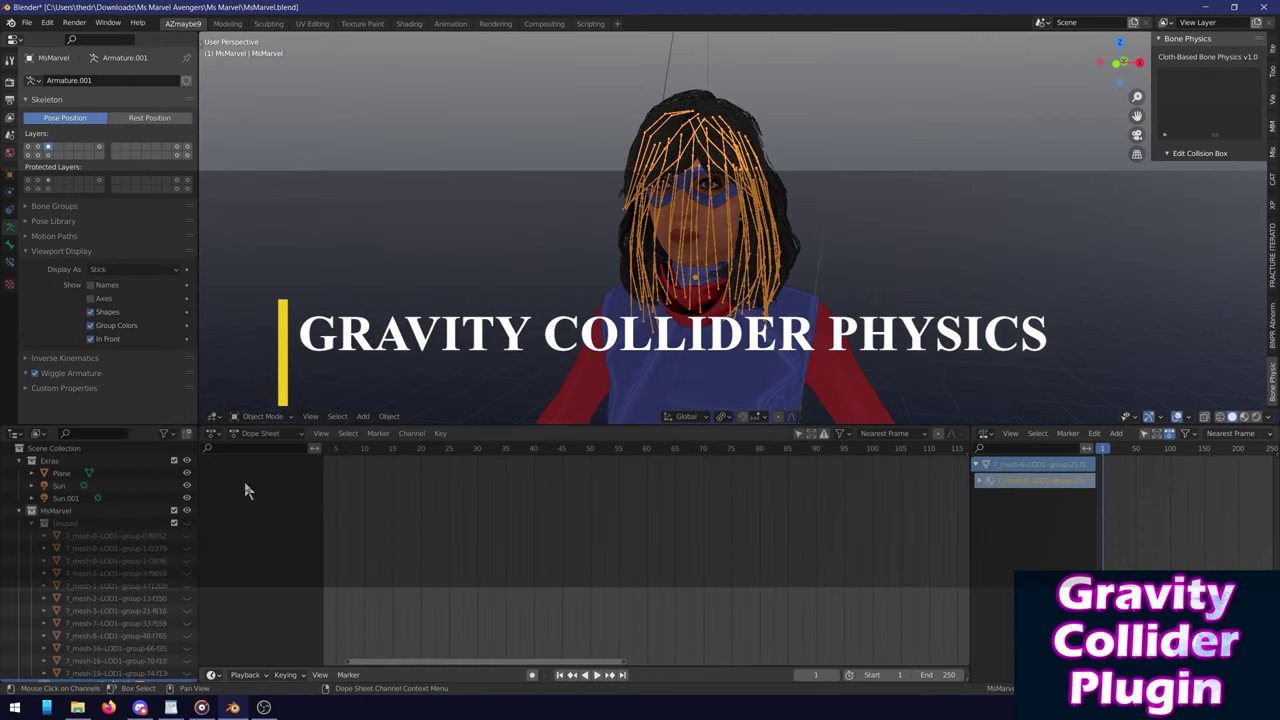
pyautogui.click(262, 389)
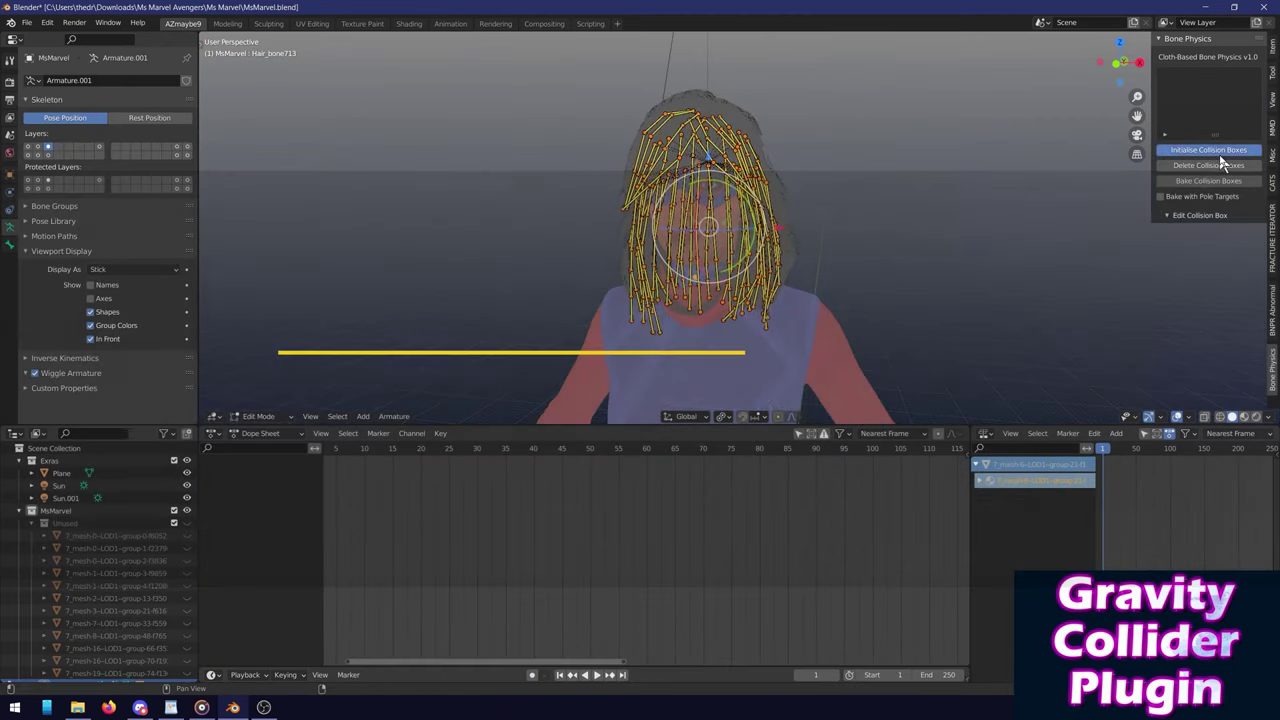
# Generate hair bone collision boxes, return to Object Mode and play the animation.
pyautogui.click(1206, 181)
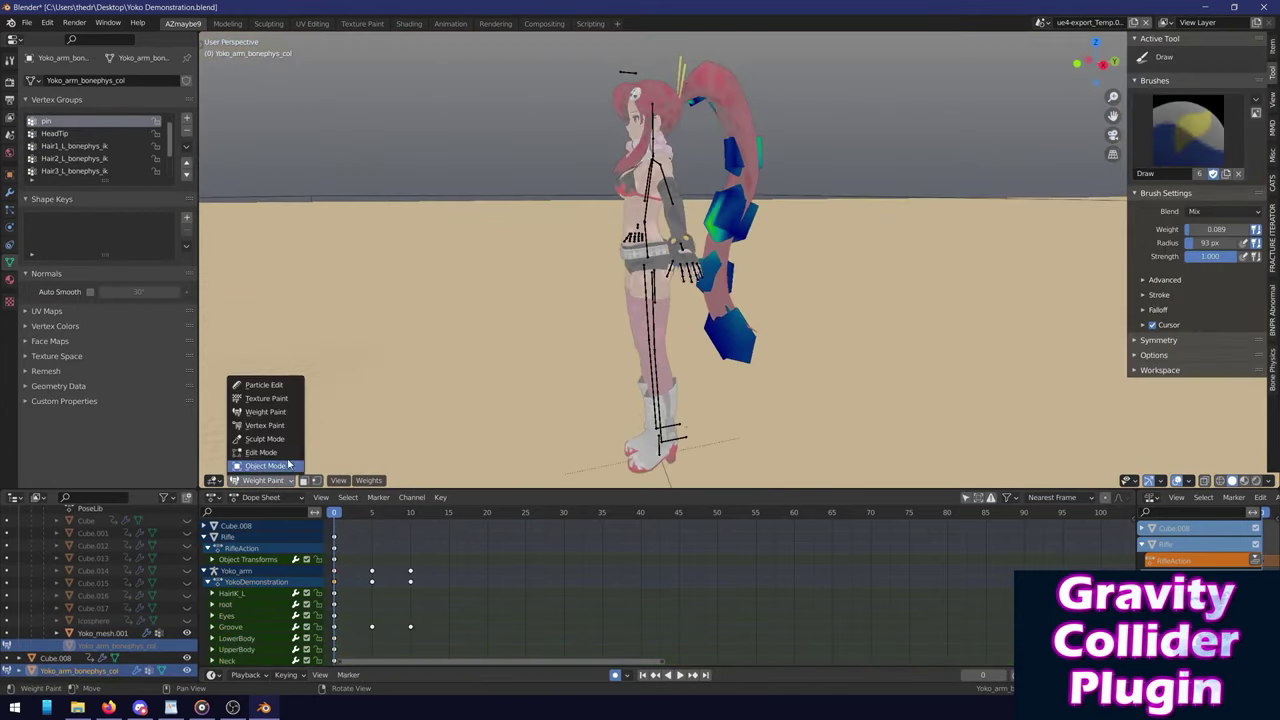
pyautogui.click(265, 465)
pyautogui.click(677, 675)
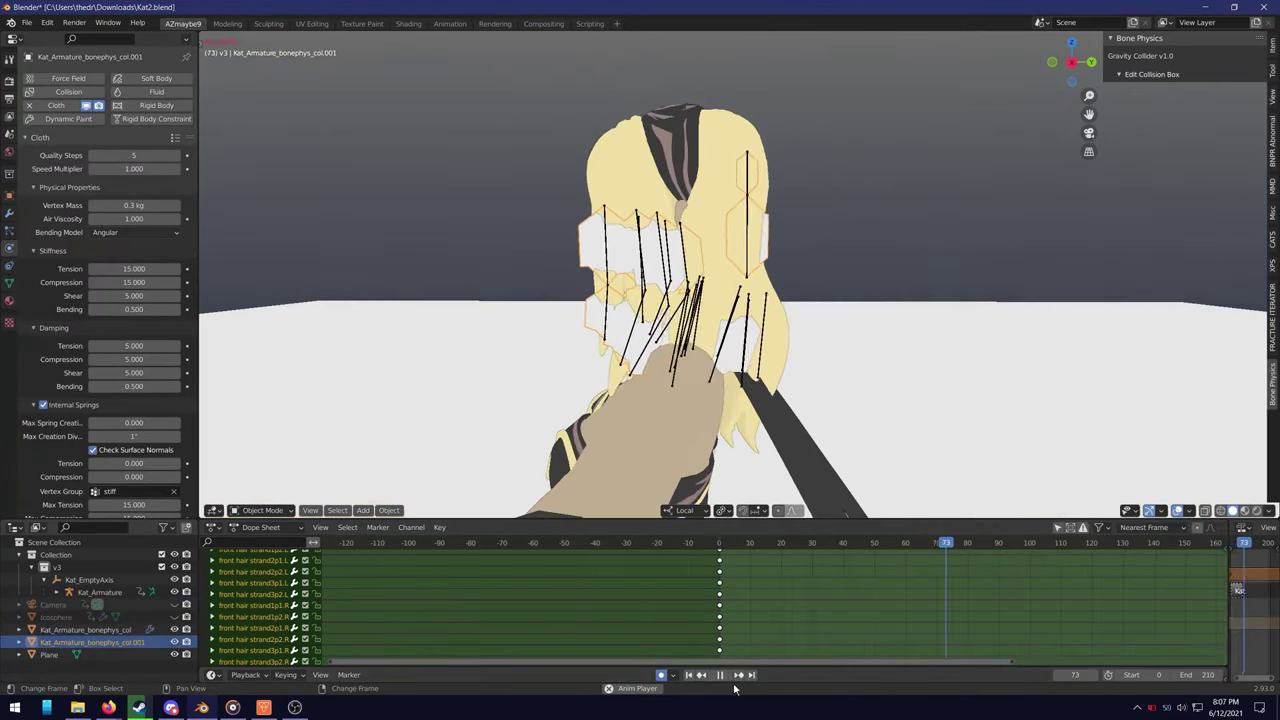
# Switch the collision mesh to Weight Paint mode and show its vertex groups.
pyautogui.click(262, 510)
pyautogui.click(265, 447)
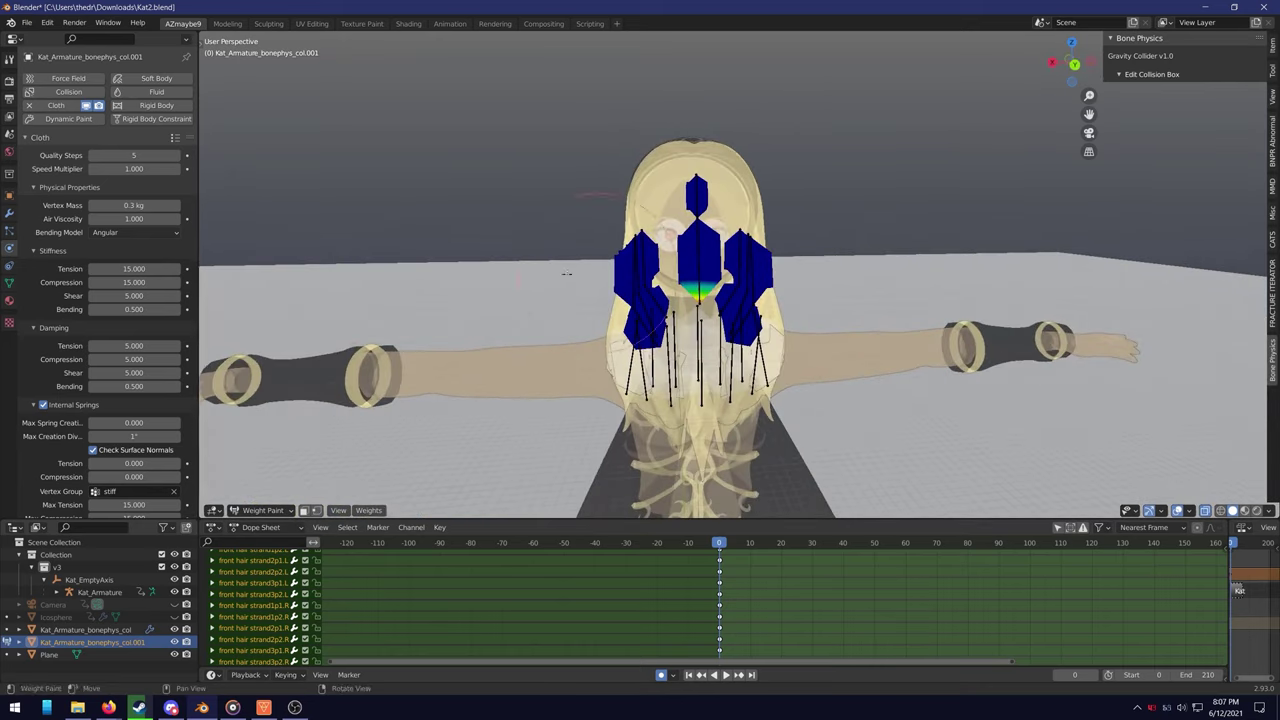
pyautogui.click(10, 286)
pyautogui.moveTo(700, 300); pyautogui.dragTo(1178, 510, button='middle')
# Play the animation to watch the hair swing, then stop it.
pyautogui.click(1272, 70)
pyautogui.press('space')
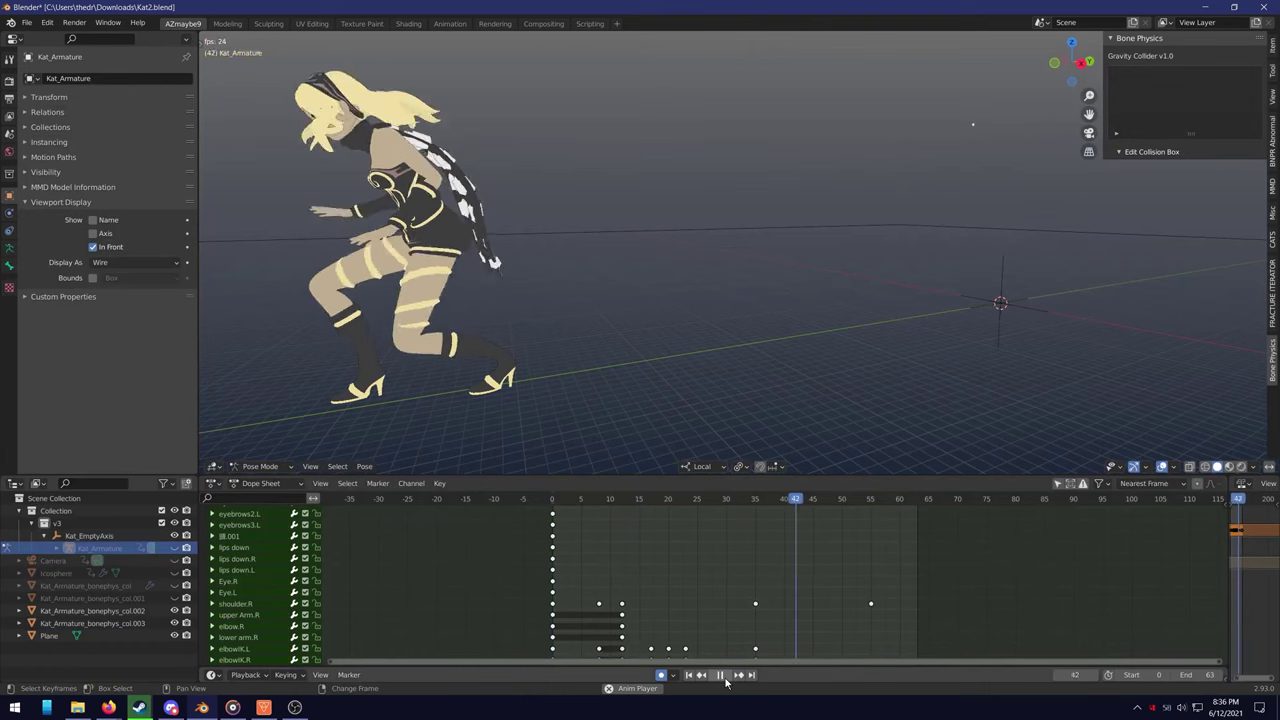
pyautogui.click(720, 675)
pyautogui.scroll(-10, 661, 580)
pyautogui.moveTo(661, 498); pyautogui.dragTo(673, 498)
pyautogui.moveTo(680, 430); pyautogui.dragTo(756, 313, button='middle')
# Select the KScarf_2_L scarf bone and key its IK Influence in the dope sheet.
pyautogui.press('Right')
pyautogui.click(724, 290)
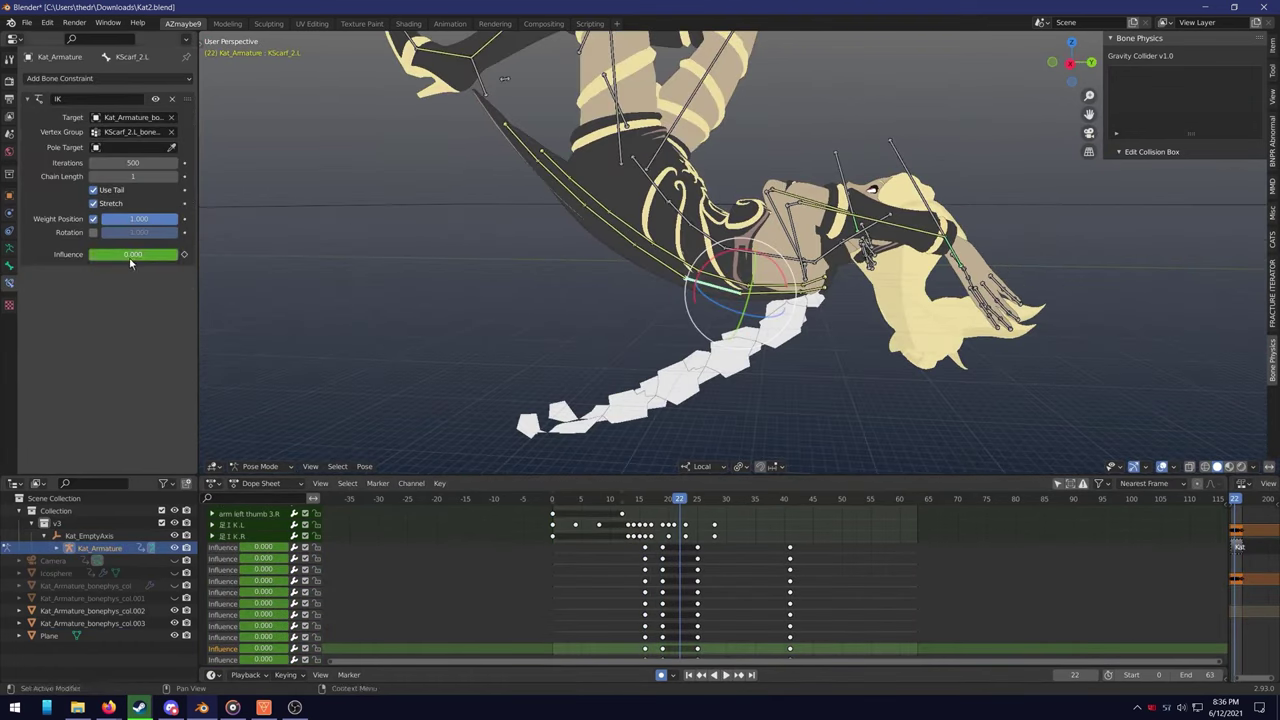
pyautogui.click(310, 466)
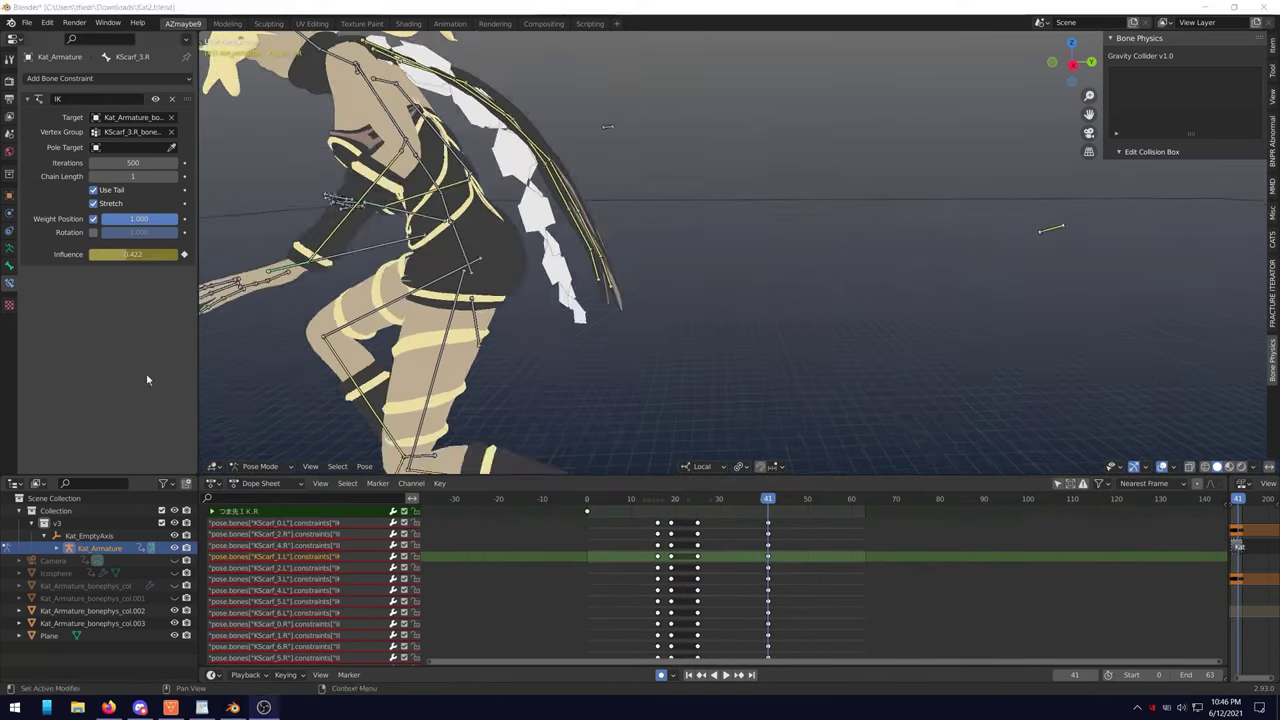
pyautogui.moveTo(470, 190); pyautogui.dragTo(522, 158, button='middle')
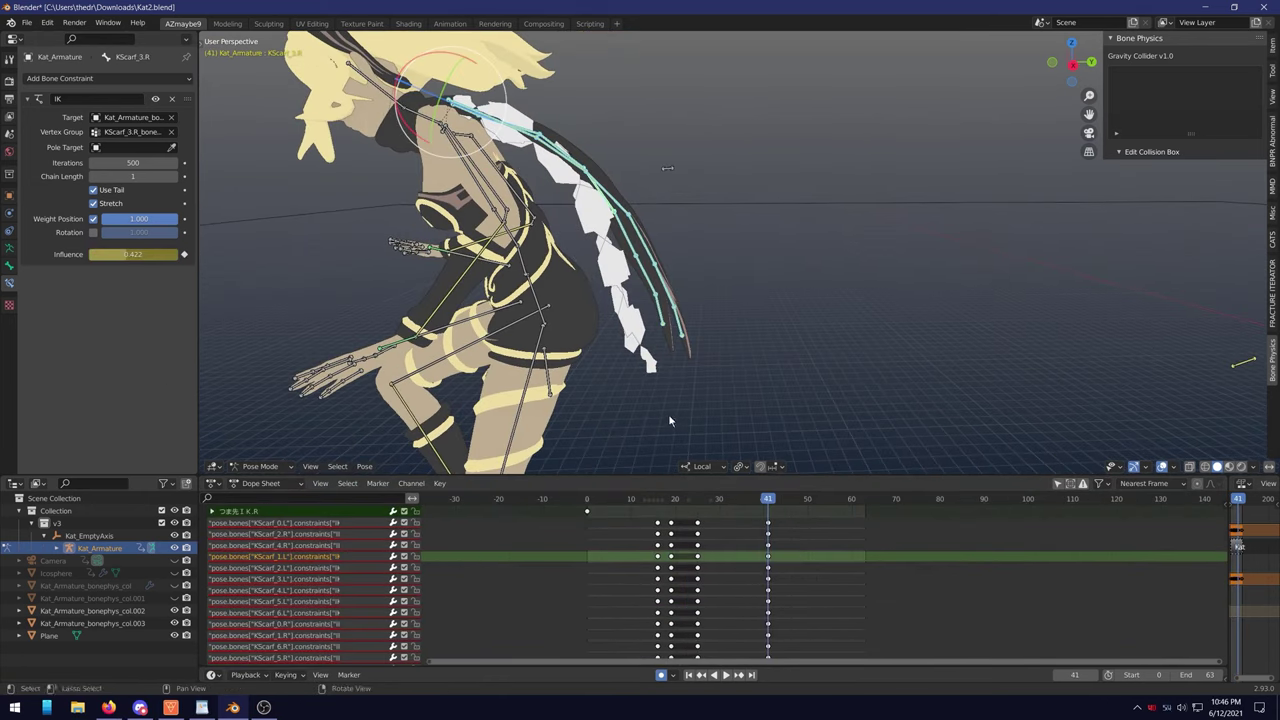
pyautogui.rightClick(135, 254)
pyautogui.moveTo(900, 600); pyautogui.dragTo(890, 579, button='middle')
pyautogui.click(890, 579)
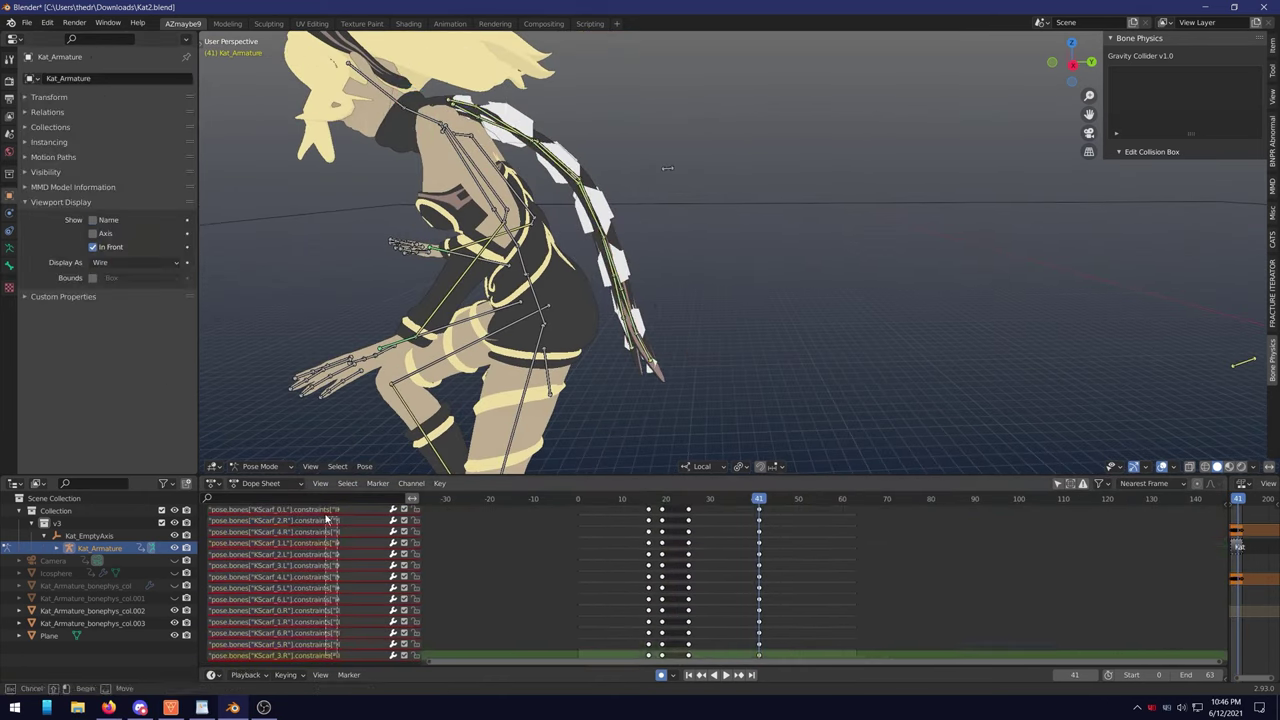
pyautogui.press('a')
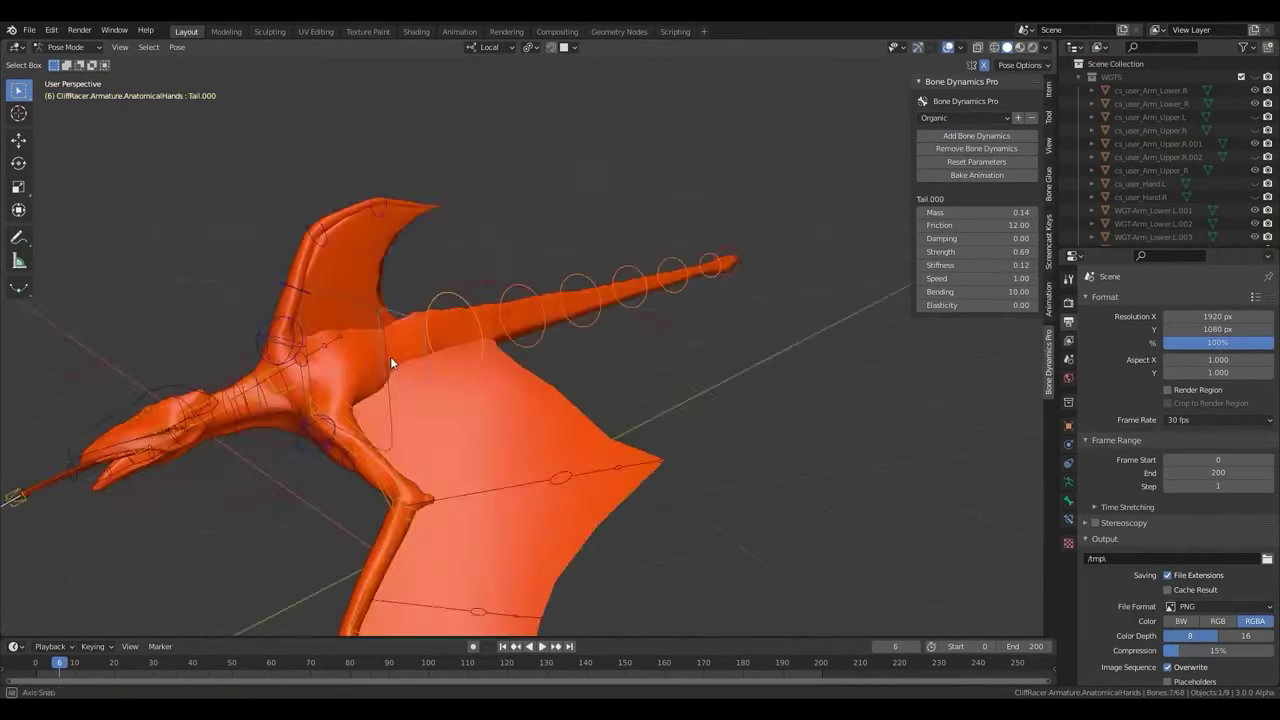
# Select the dragon's left hand bone and keep the Default Bone Dynamics preset.
pyautogui.click(700, 517)
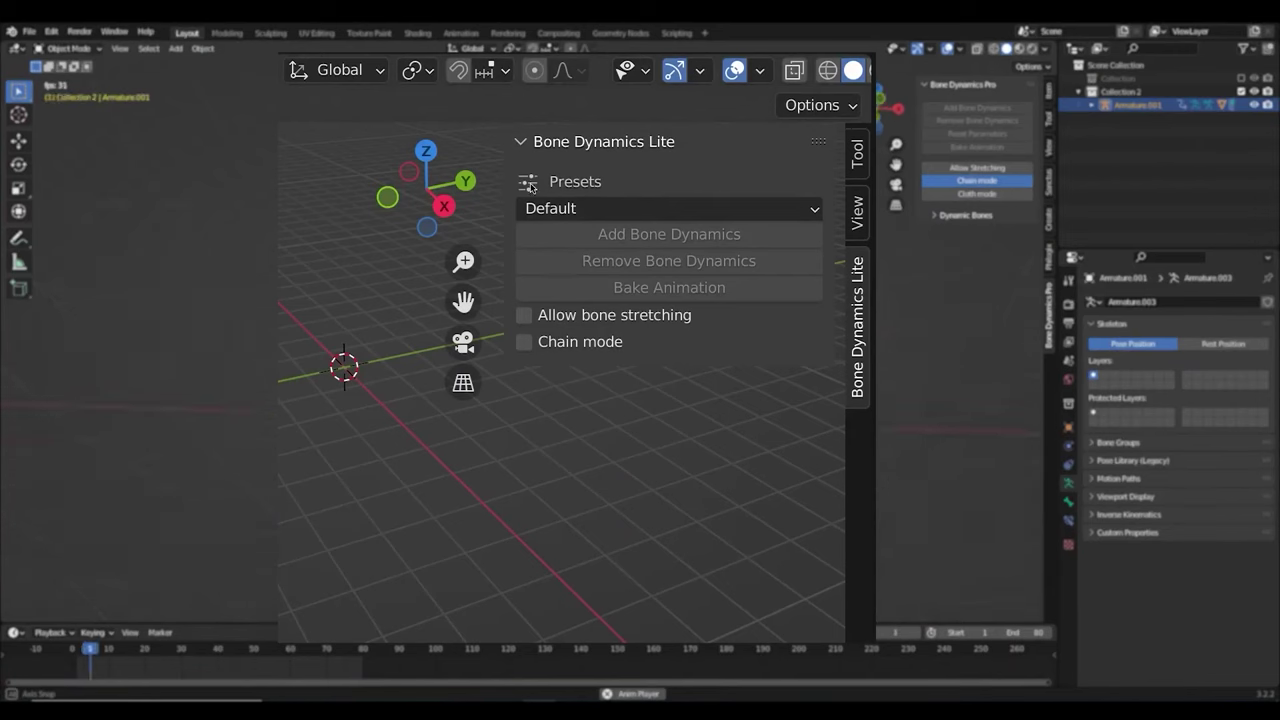
pyautogui.click(627, 207)
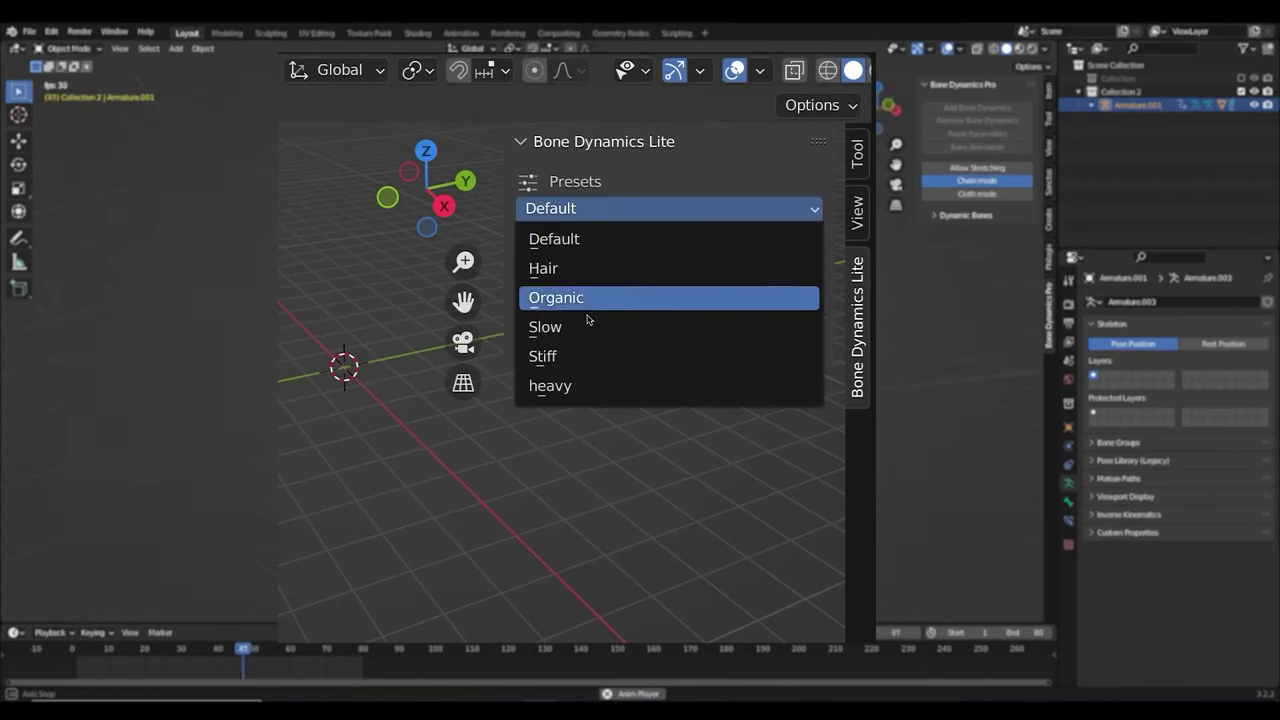
pyautogui.click(620, 230)
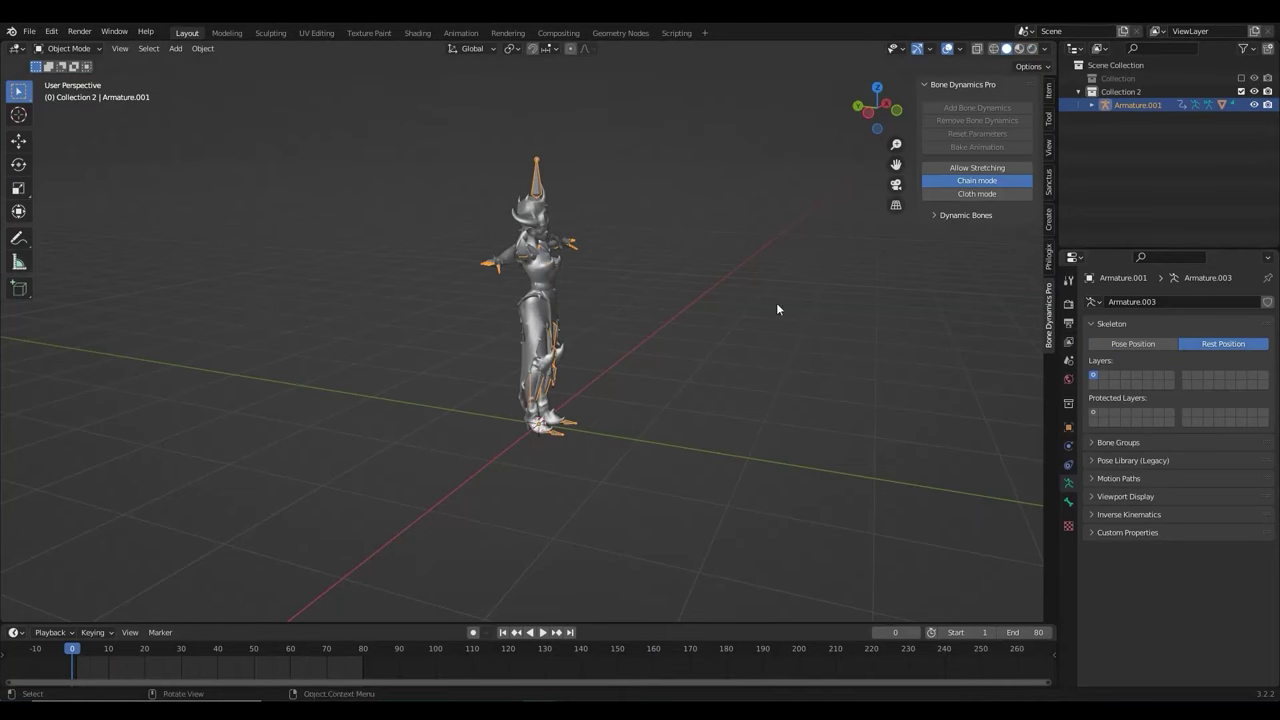
# Select the Ribbon1 bone from a left side view.
pyautogui.click(868, 124)
pyautogui.scroll(3, 613, 402)
pyautogui.keyDown('shift'); pyautogui.click(613, 402); pyautogui.keyUp('shift')
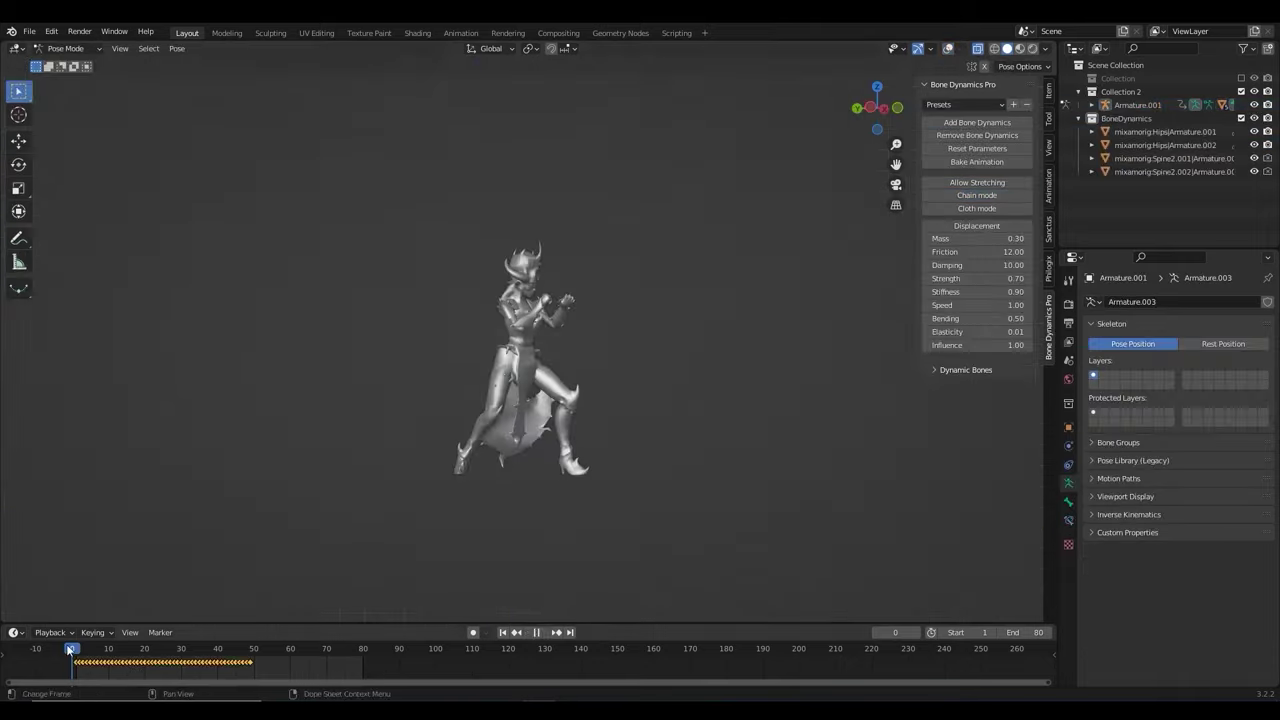
# Turn on Cloth mode and Chain mode for the bone dynamics.
pyautogui.moveTo(717, 272); pyautogui.dragTo(664, 288, button='middle')
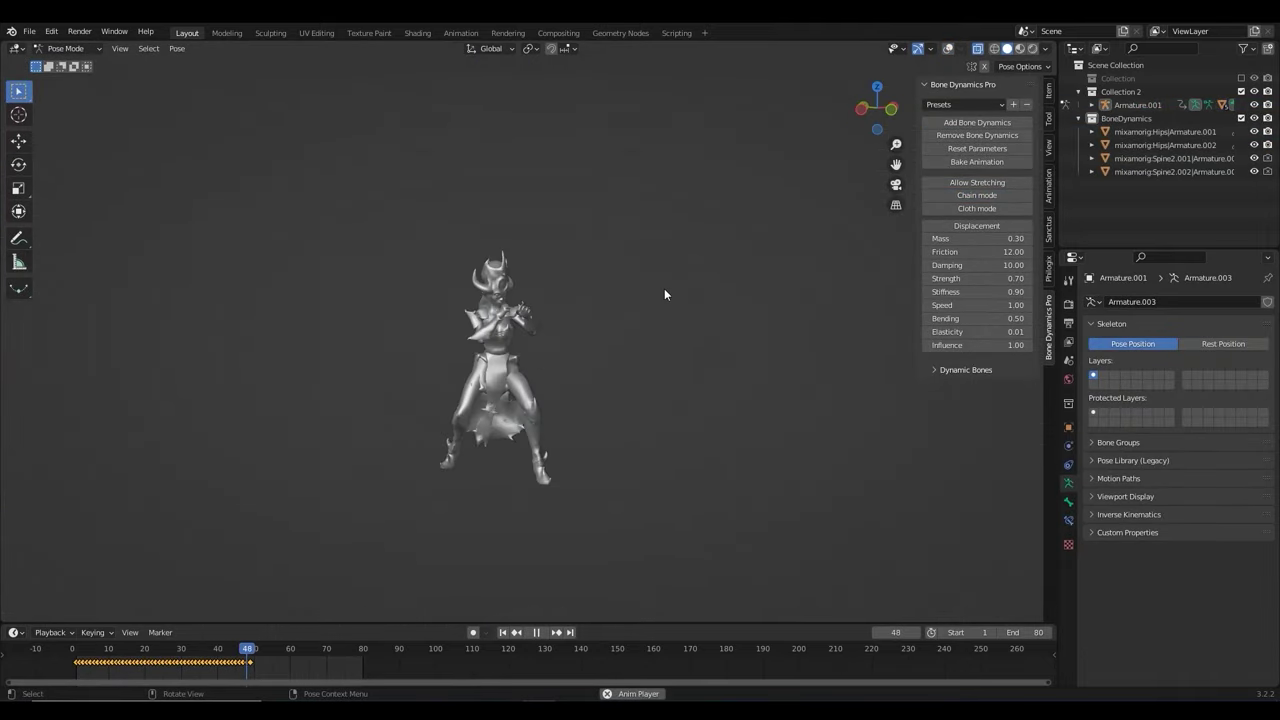
pyautogui.scroll(3, 604, 316)
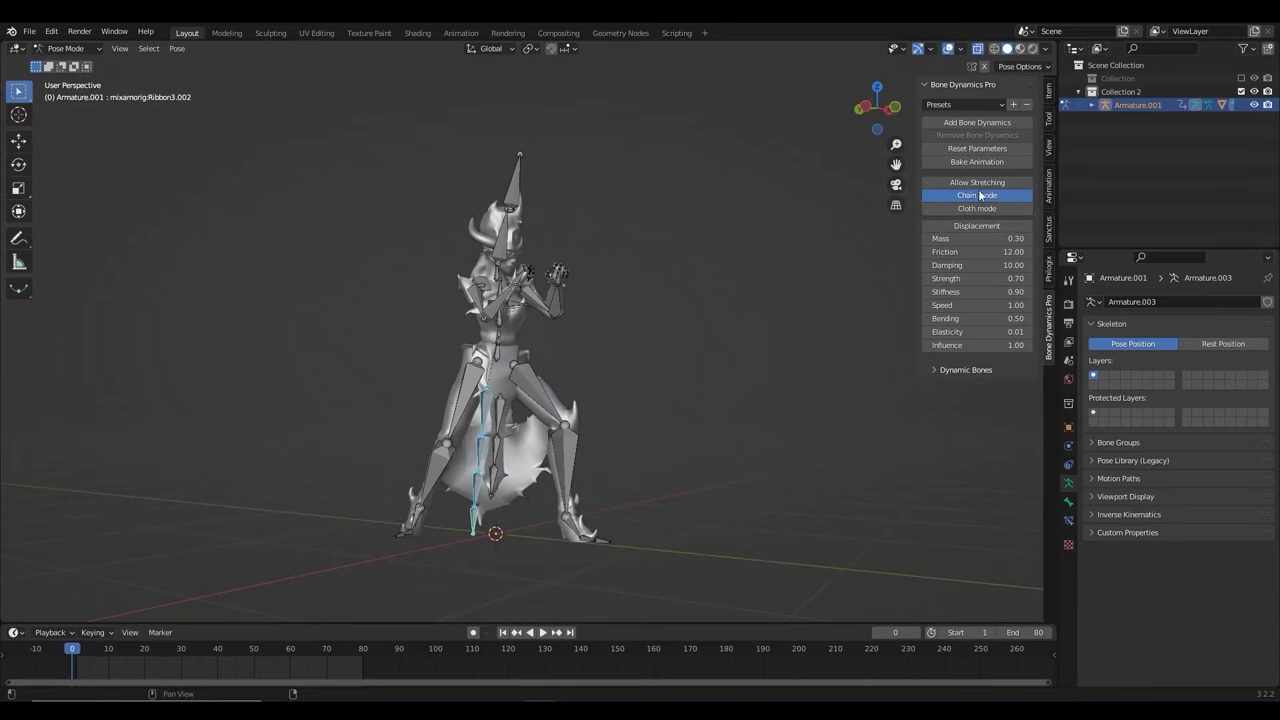
pyautogui.moveTo(700, 245); pyautogui.dragTo(663, 262, button='middle')
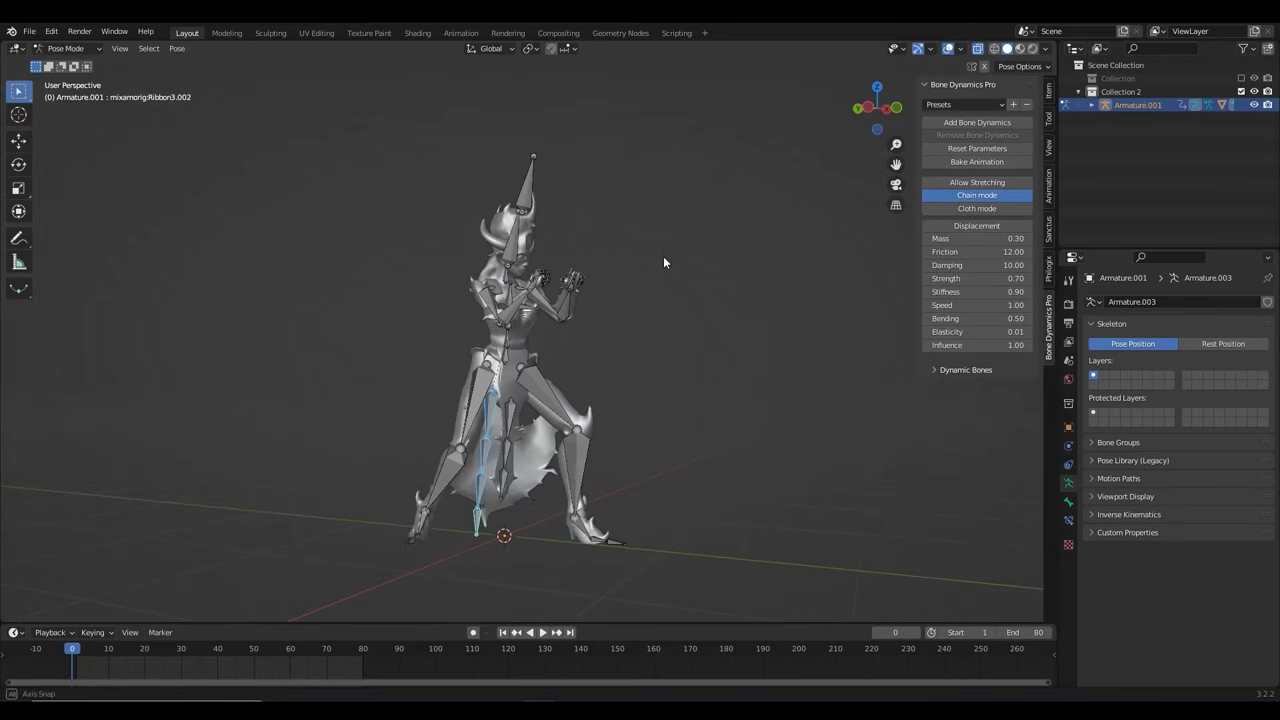
pyautogui.click(996, 209)
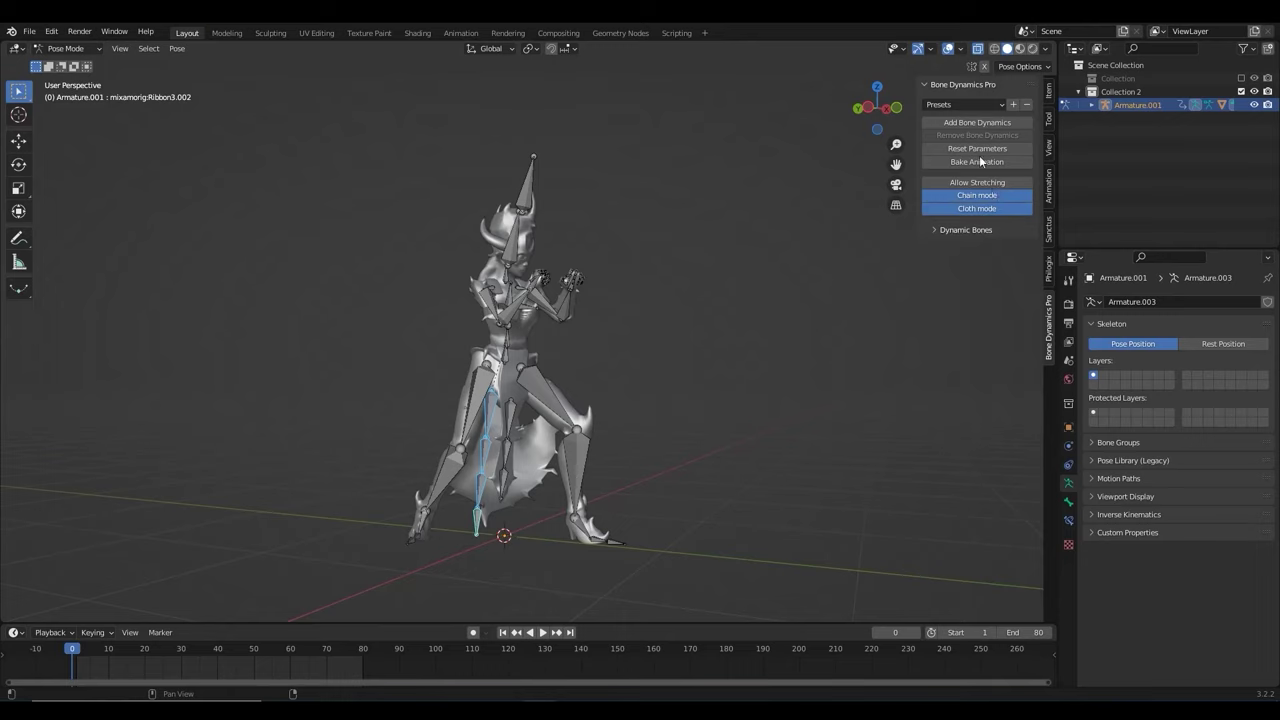
pyautogui.click(976, 197)
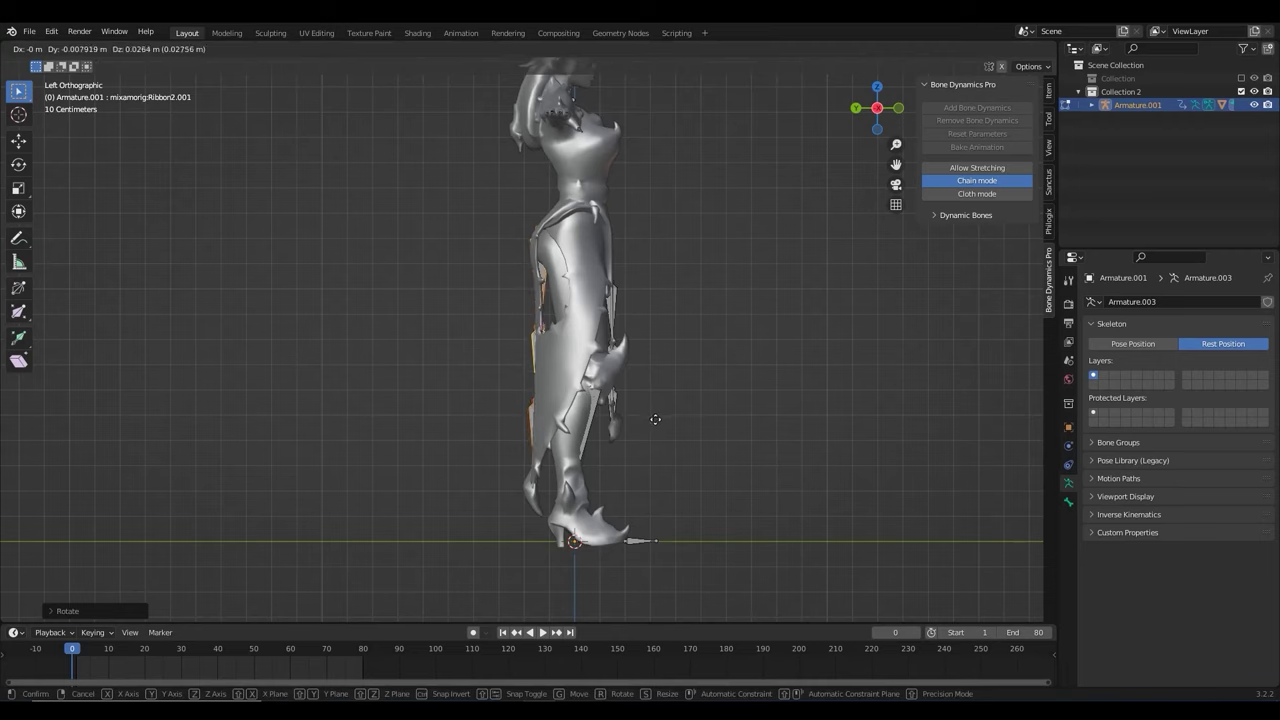
# Make the mesh see-through, extrude a new bone, and leave armature Edit Mode.
pyautogui.click(978, 49)
pyautogui.press('g')
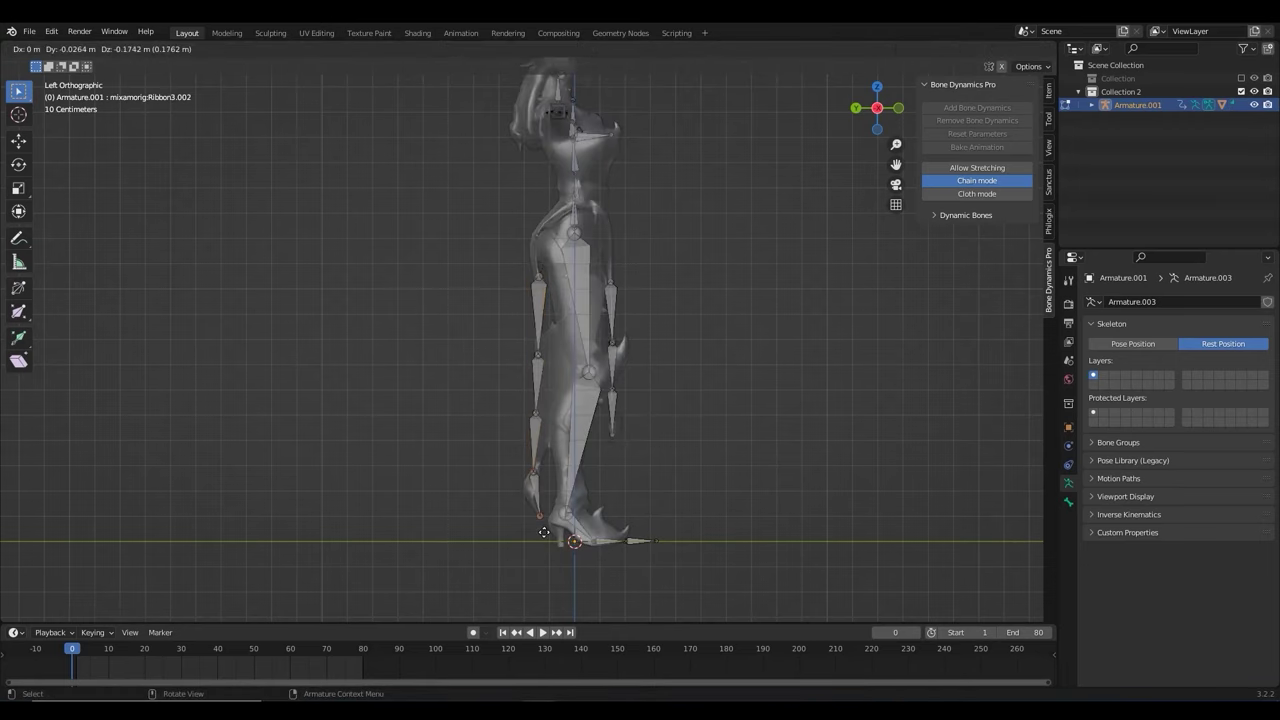
pyautogui.click(543, 532)
pyautogui.moveTo(543, 532); pyautogui.dragTo(743, 196, button='middle')
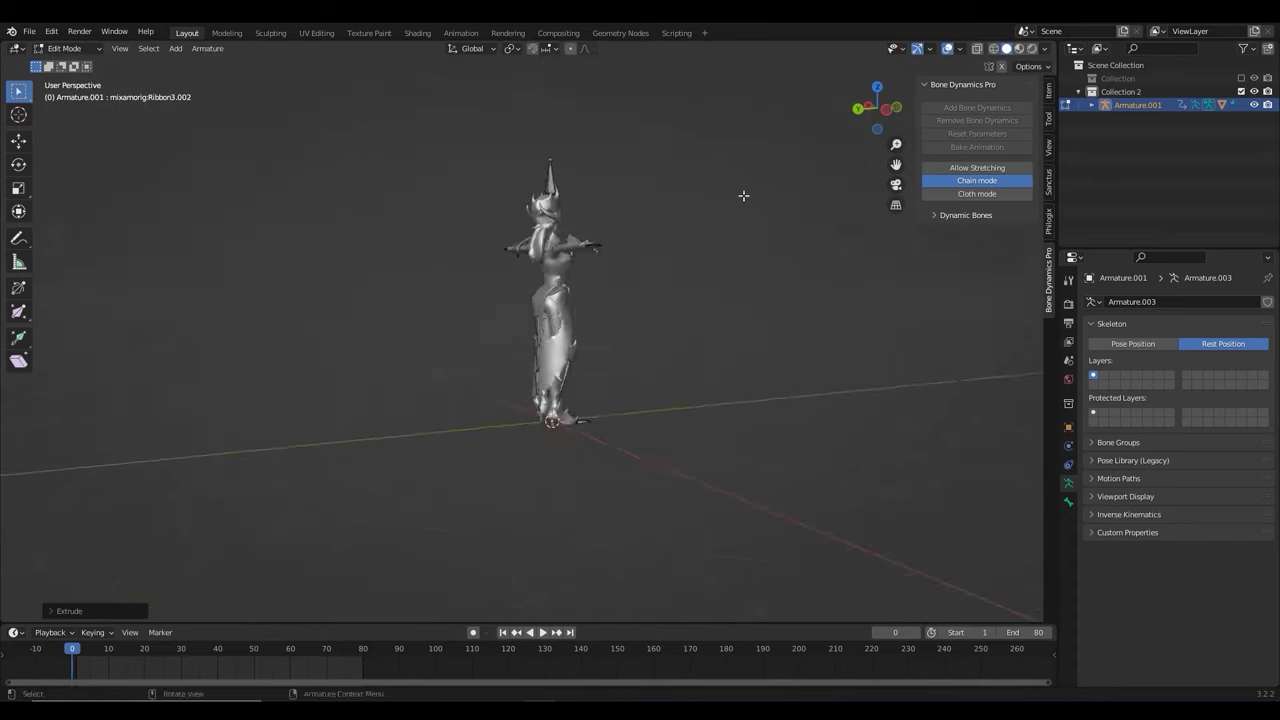
pyautogui.scroll(3, 743, 196)
pyautogui.press('Tab')
# Parent the Nightshade mesh to the armature and assign the hip vertices to the group.
pyautogui.click(540, 275)
pyautogui.hotkey('ctrl', 'p')
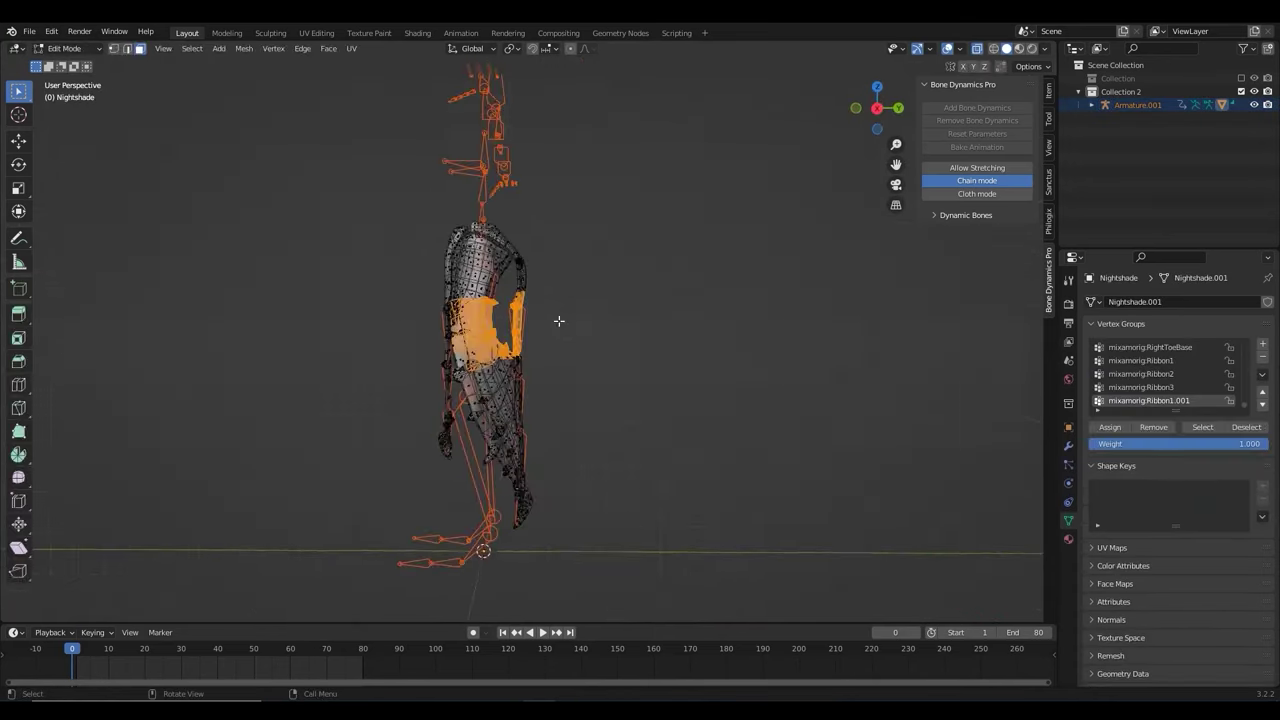
pyautogui.moveTo(545, 305); pyautogui.dragTo(466, 380)
pyautogui.click(1110, 427)
# Paint weights along the leg and onto the chest for the spine bone.
pyautogui.hotkey('ctrl', 'Tab')
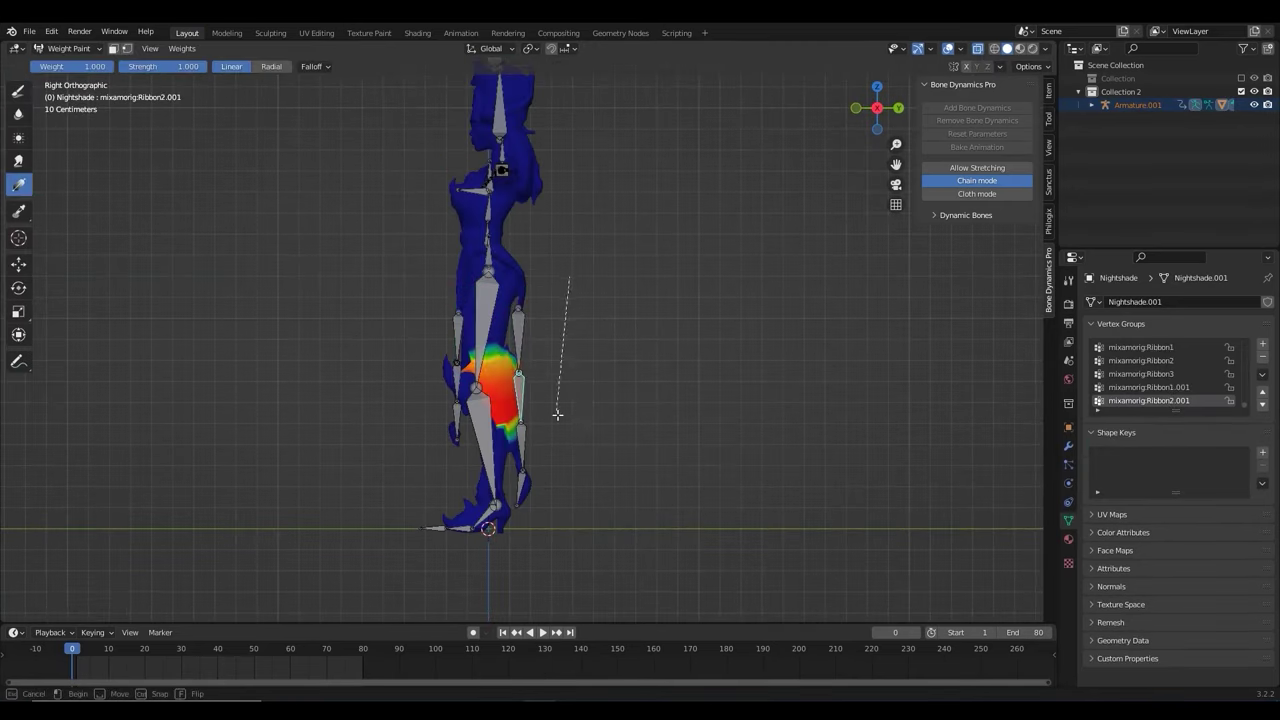
pyautogui.moveTo(528, 505); pyautogui.dragTo(534, 400)
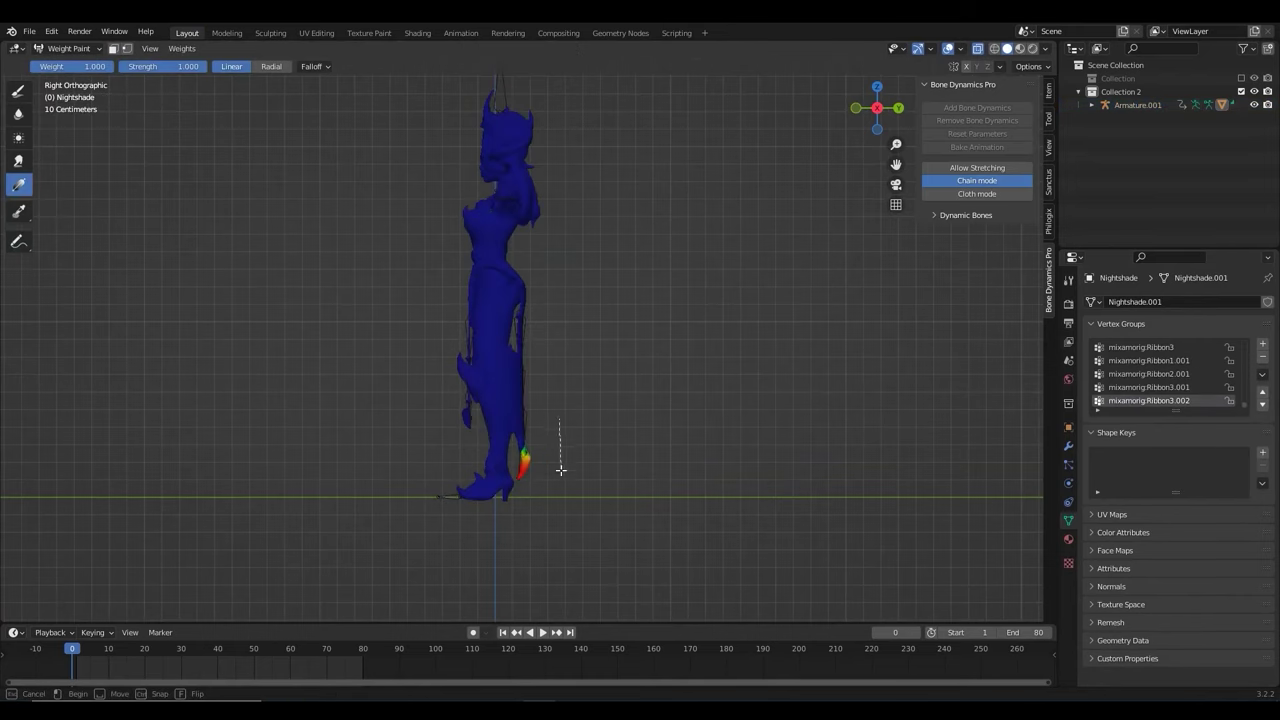
pyautogui.click(81, 650)
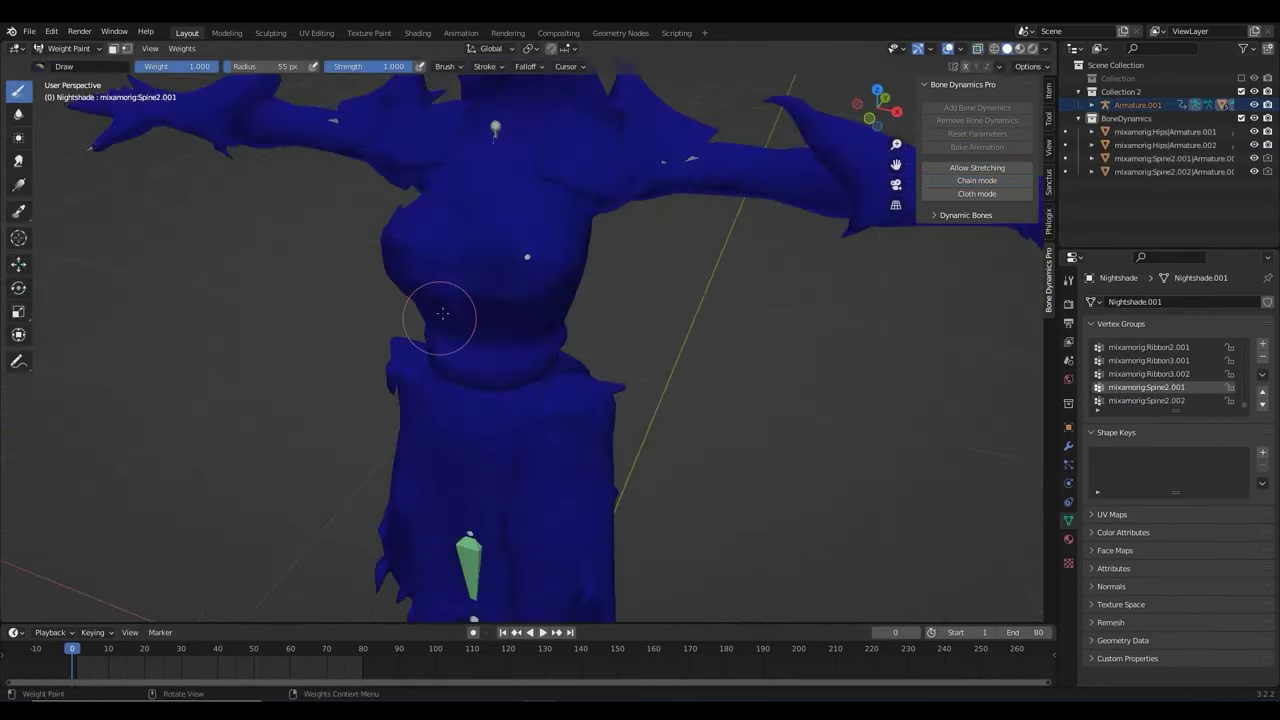
pyautogui.moveTo(443, 314)
pyautogui.mouseDown()
pyautogui.moveTo(473, 321)
pyautogui.moveTo(482, 306)
pyautogui.moveTo(450, 343)
pyautogui.mouseUp()
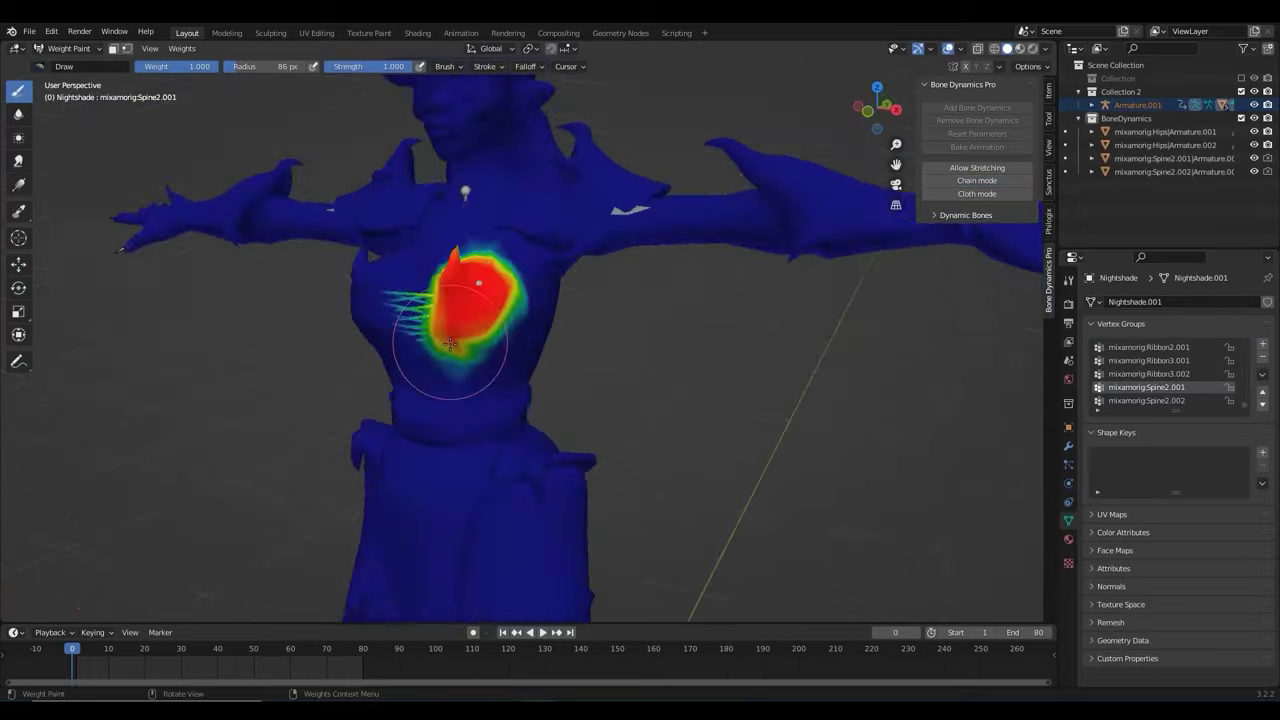
pyautogui.moveTo(450, 343); pyautogui.dragTo(645, 390, button='middle')
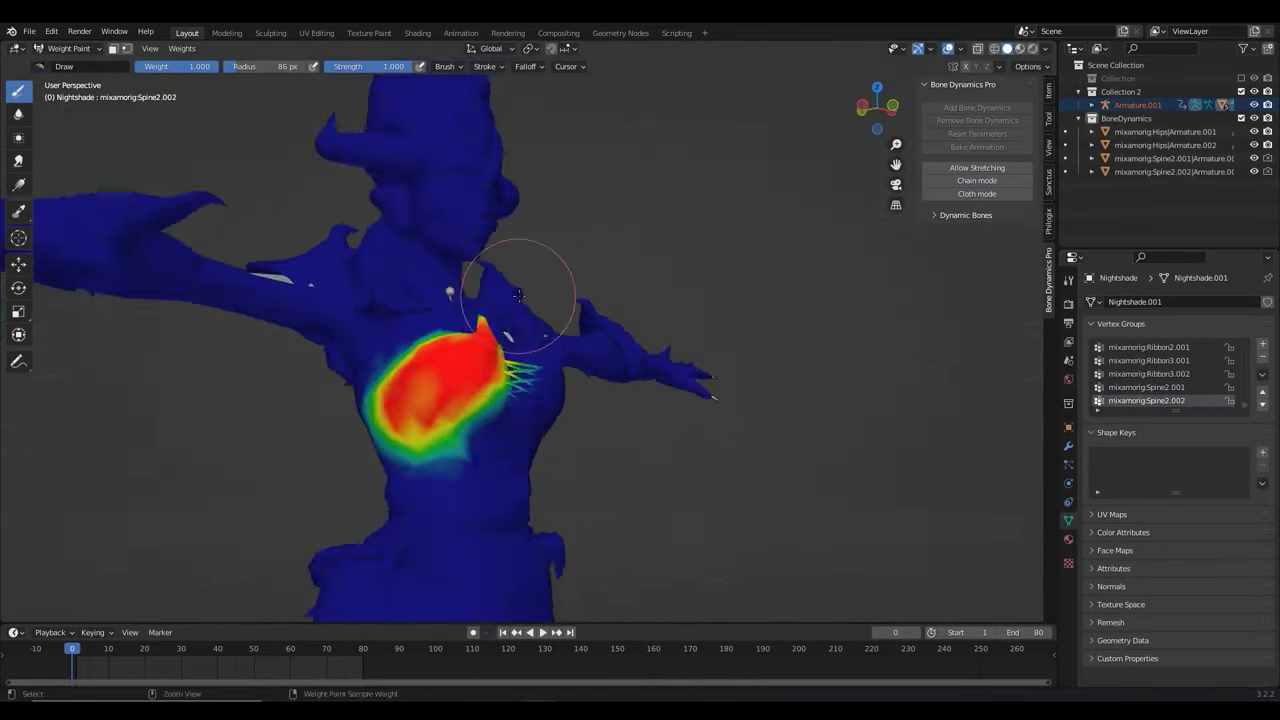
pyautogui.scroll(-3, 480, 371)
pyautogui.moveTo(480, 371); pyautogui.dragTo(439, 401, button='middle')
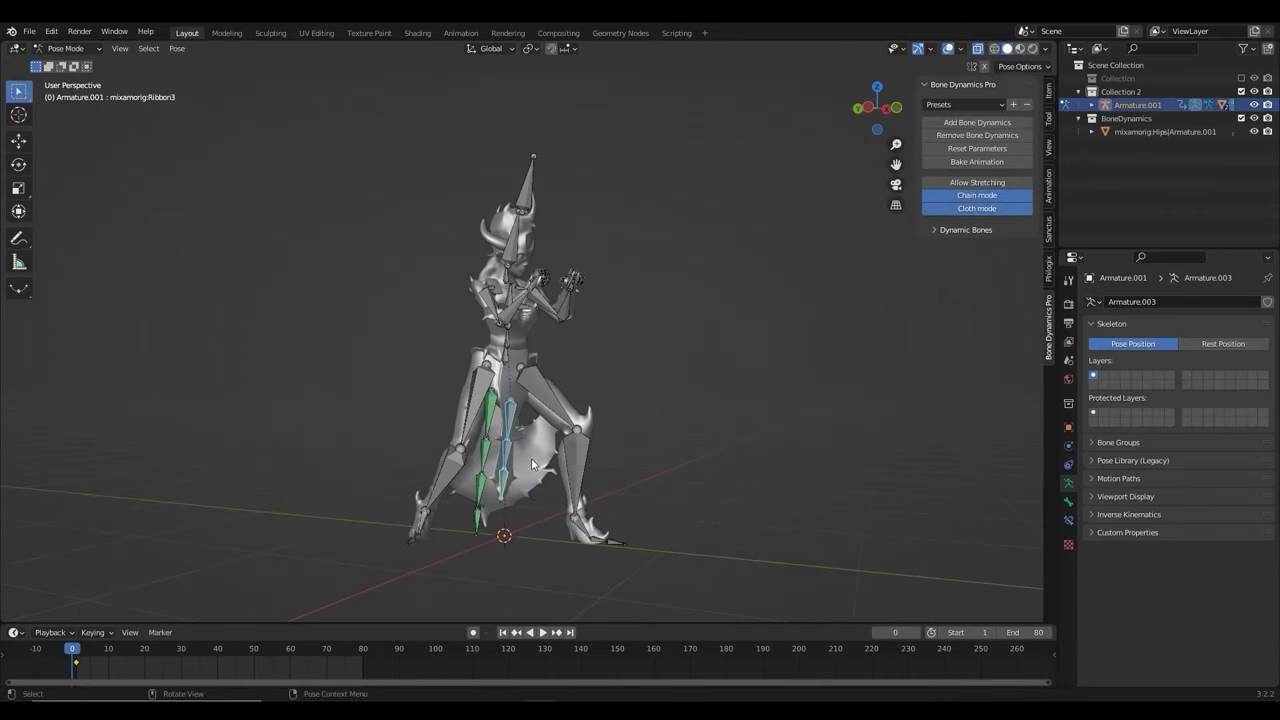
# Add bone dynamics to the ribbon bones, then to the chest bones with Chain/Cloth off.
pyautogui.click(975, 122)
pyautogui.moveTo(765, 270); pyautogui.dragTo(586, 376, button='middle')
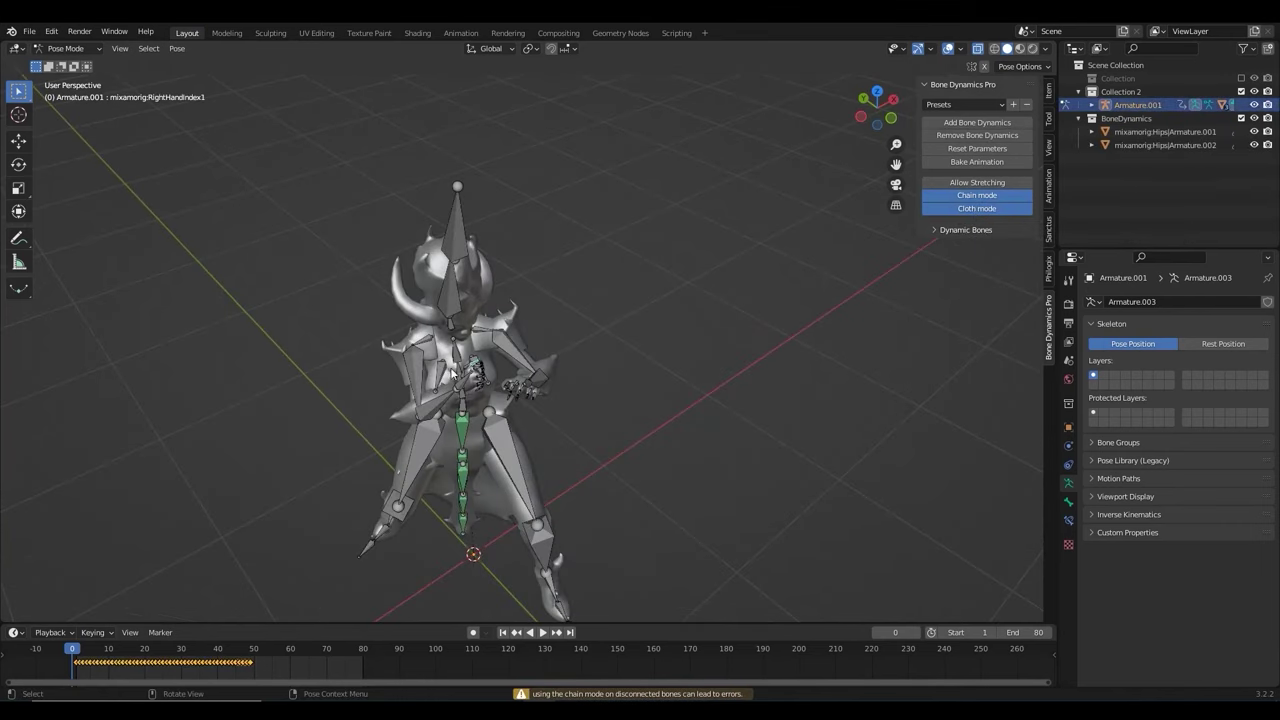
pyautogui.click(965, 197)
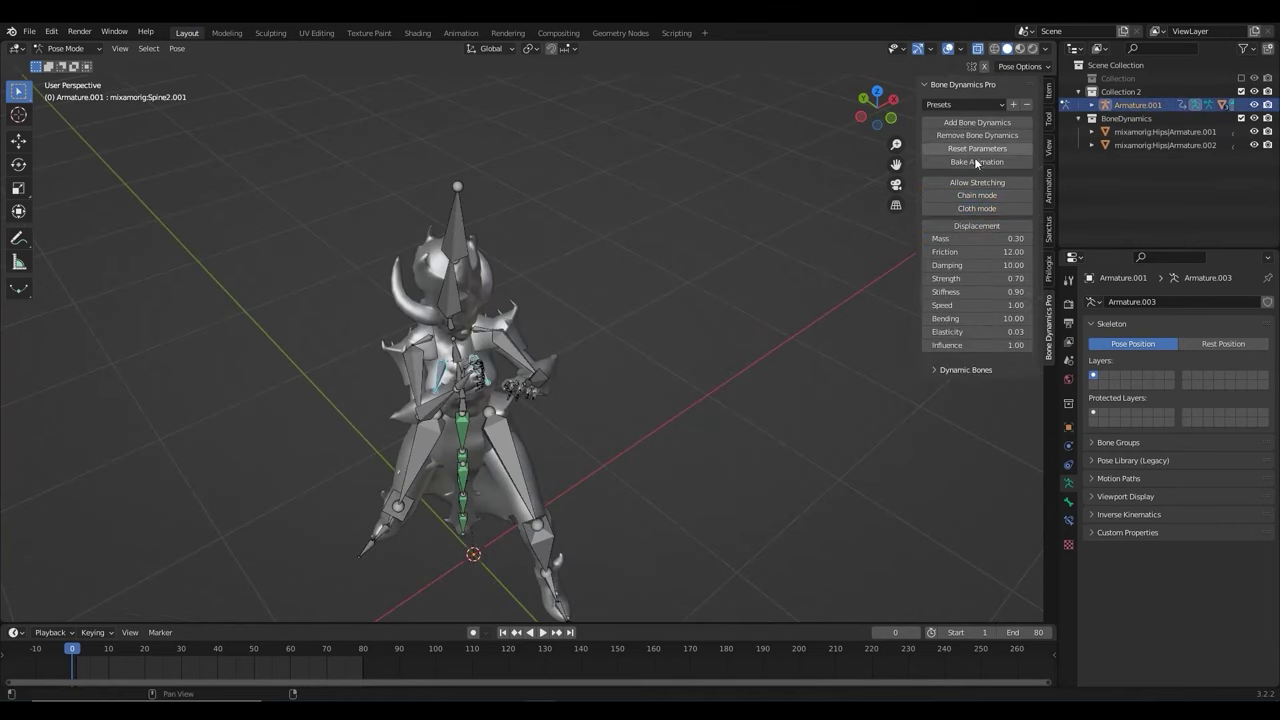
pyautogui.click(979, 124)
pyautogui.moveTo(780, 190); pyautogui.dragTo(962, 78, button='middle')
# Hide overlays and play the simulated animation from frame 0 to watch the motion.
pyautogui.click(948, 49)
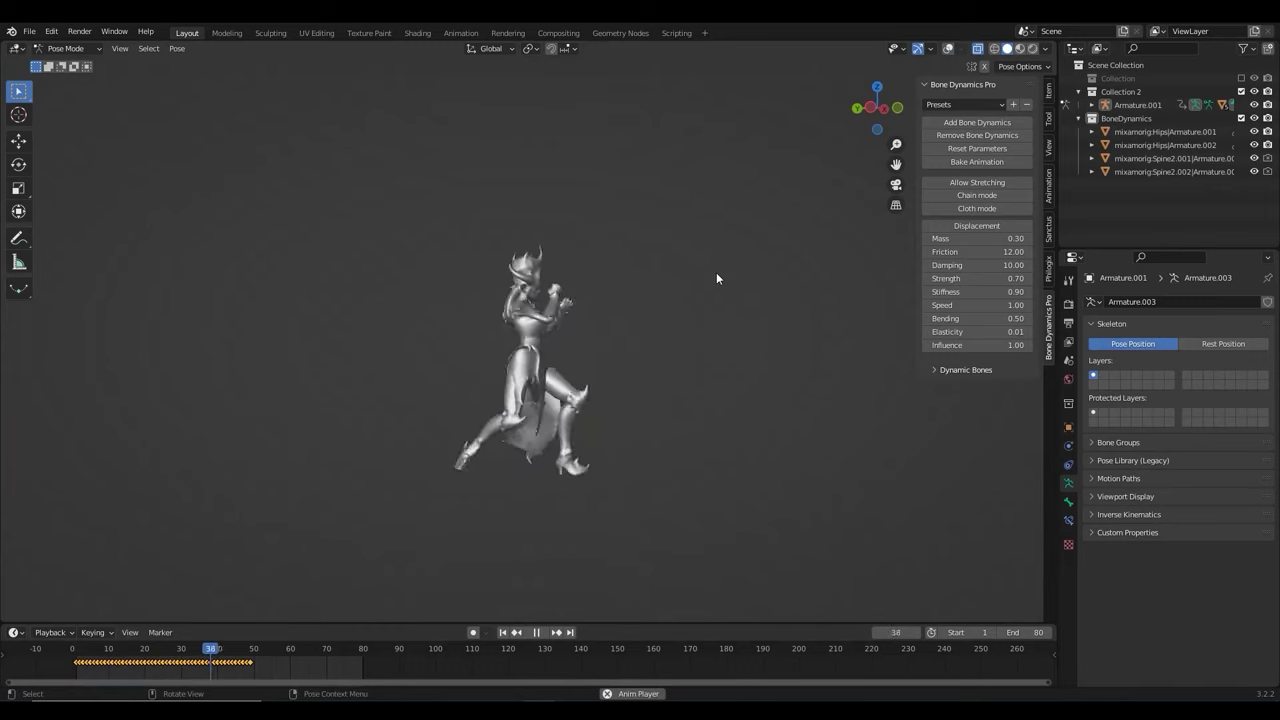
pyautogui.scroll(3, 604, 316)
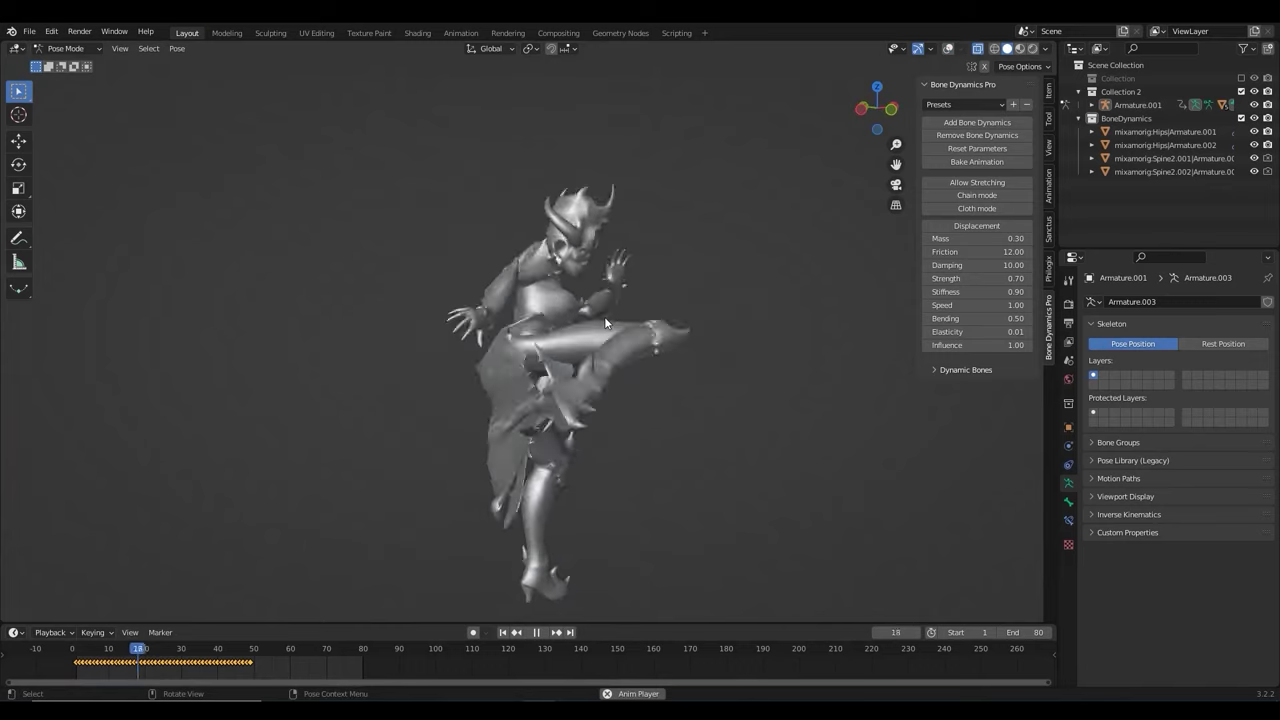
pyautogui.moveTo(603, 316); pyautogui.dragTo(527, 332, button='middle')
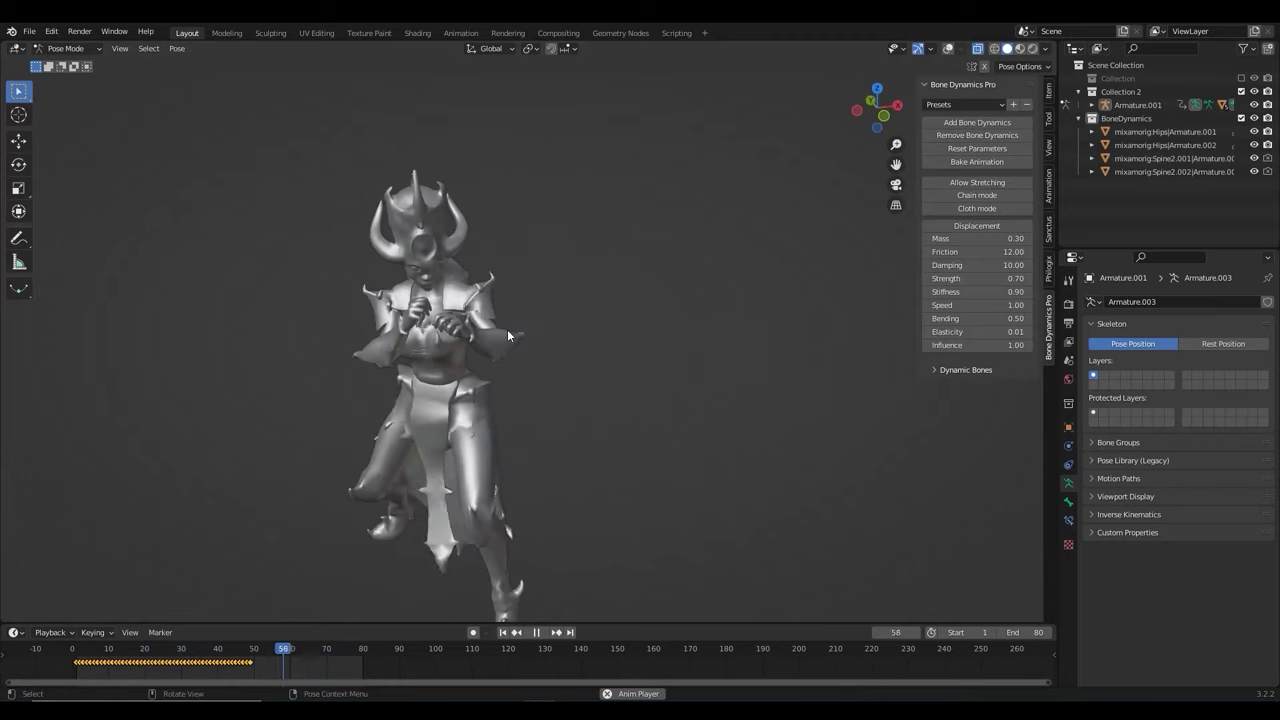
pyautogui.moveTo(466, 374); pyautogui.dragTo(337, 392, button='middle')
pyautogui.scroll(2, 337, 392)
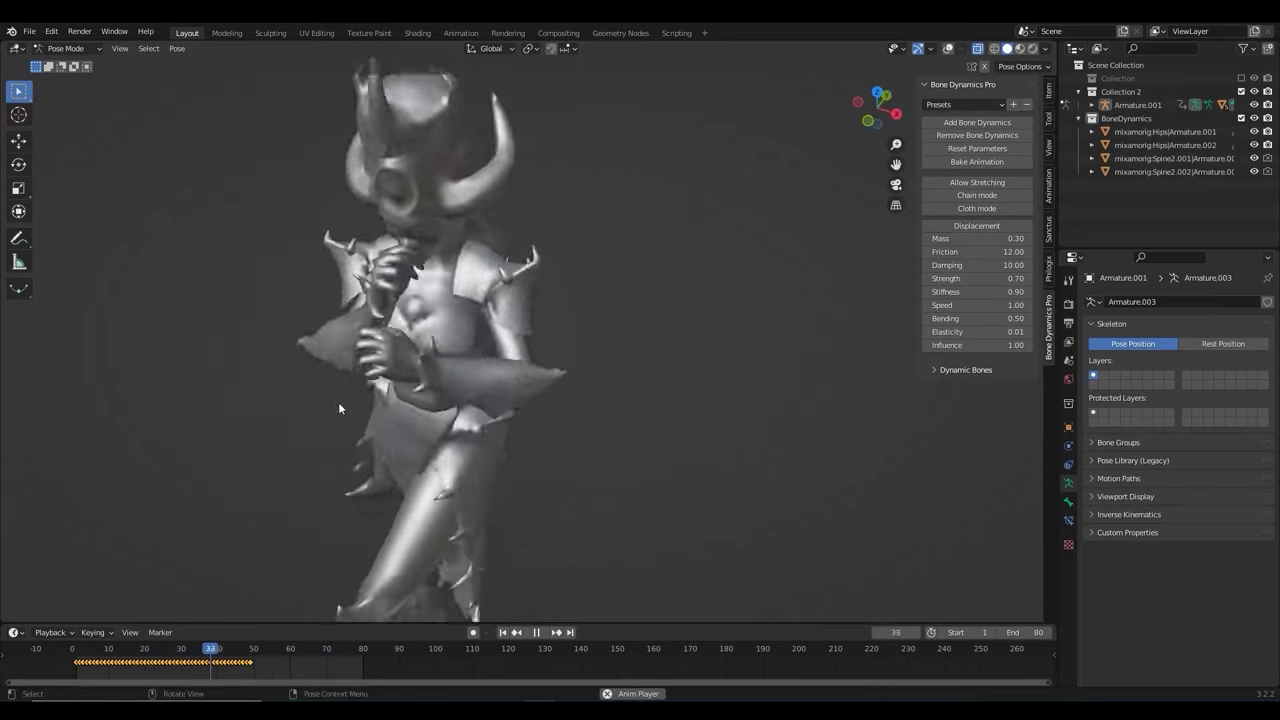
pyautogui.scroll(-4, 338, 402)
pyautogui.moveTo(445, 345); pyautogui.dragTo(824, 265, button='middle')
pyautogui.press('space')
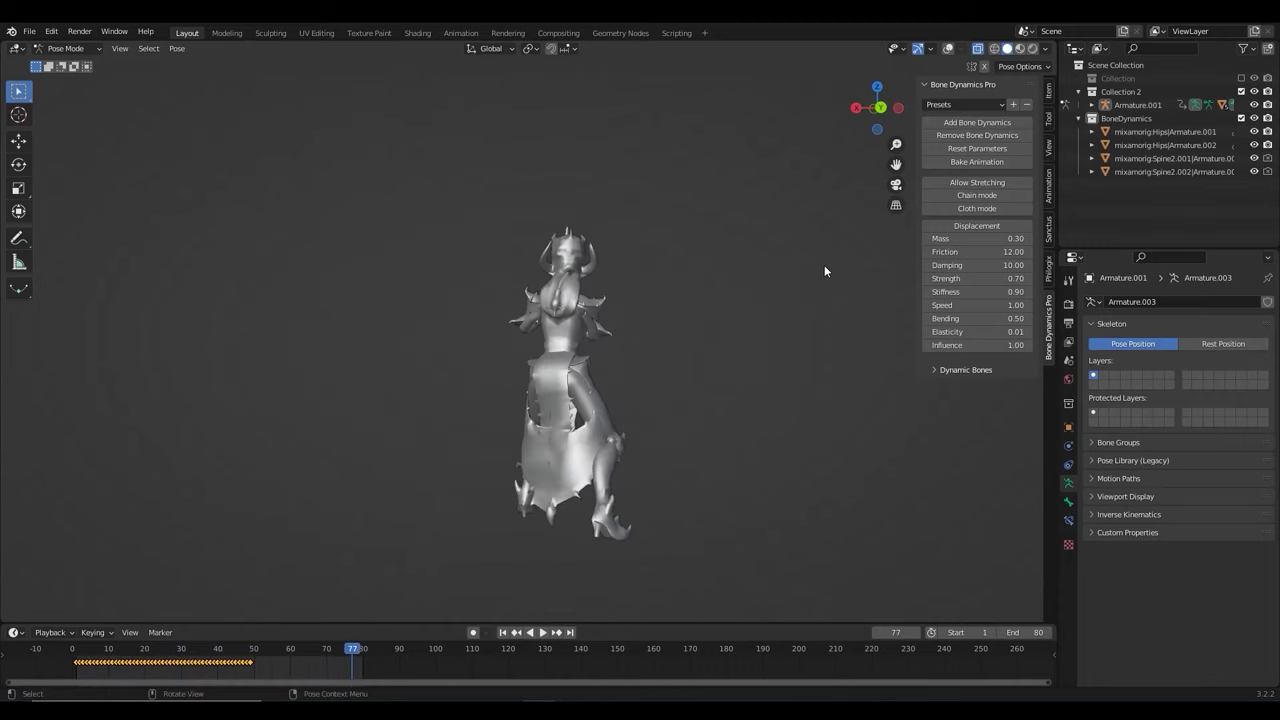
pyautogui.moveTo(270, 649); pyautogui.dragTo(72, 649)
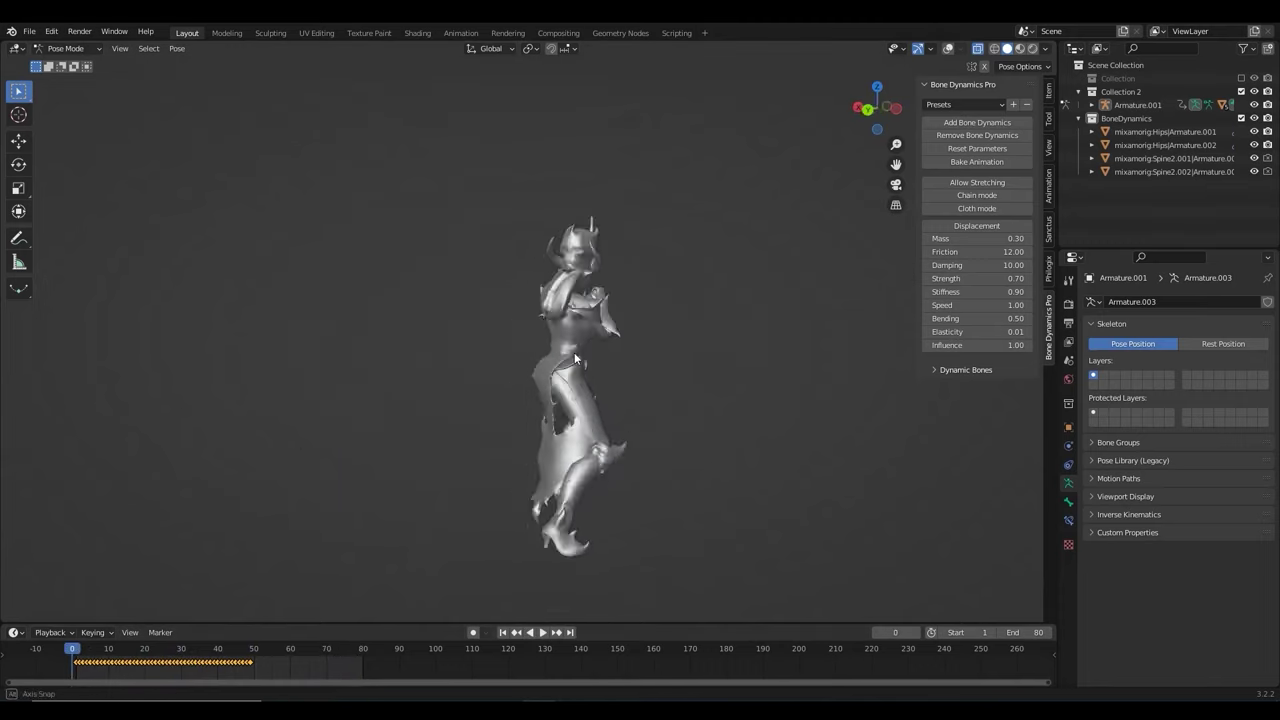
pyautogui.press('space')
pyautogui.moveTo(574, 352); pyautogui.dragTo(636, 286, button='middle')
# Switch to Material Preview, remove the chest bones' dynamics and add them to Spine1.
pyautogui.press('z')
pyautogui.scroll(3, 489, 337)
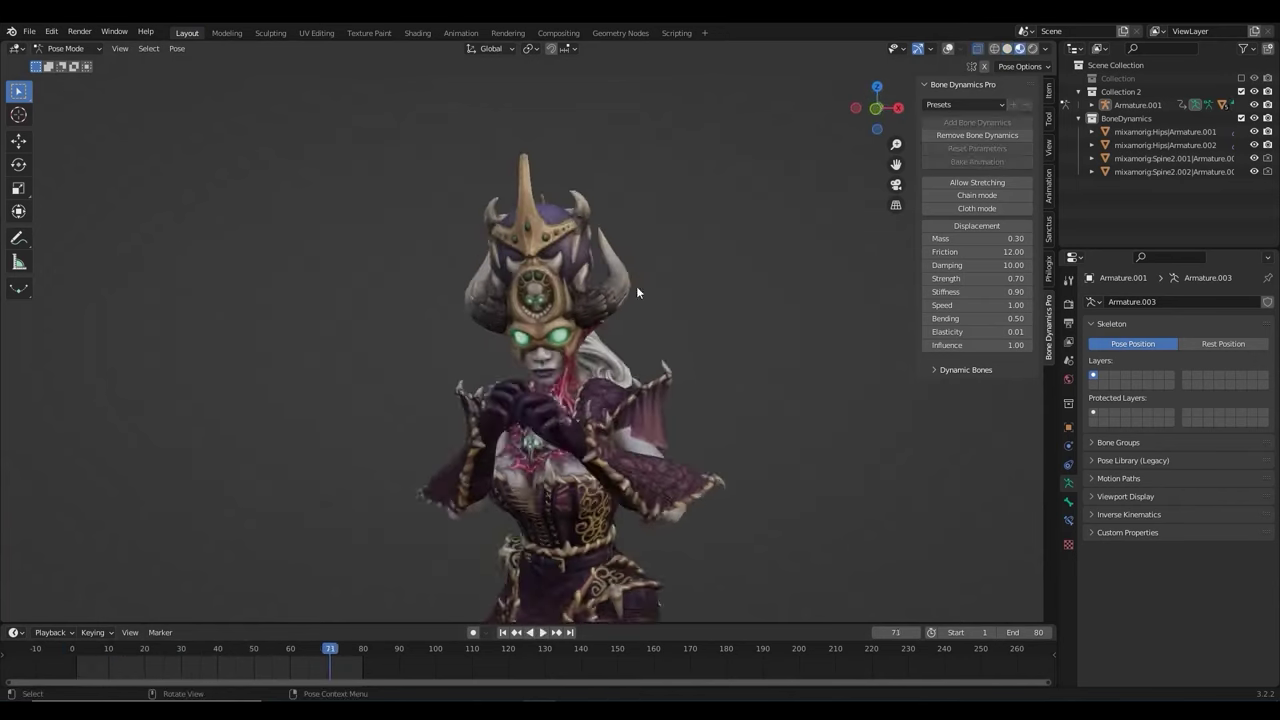
pyautogui.scroll(-3, 760, 200)
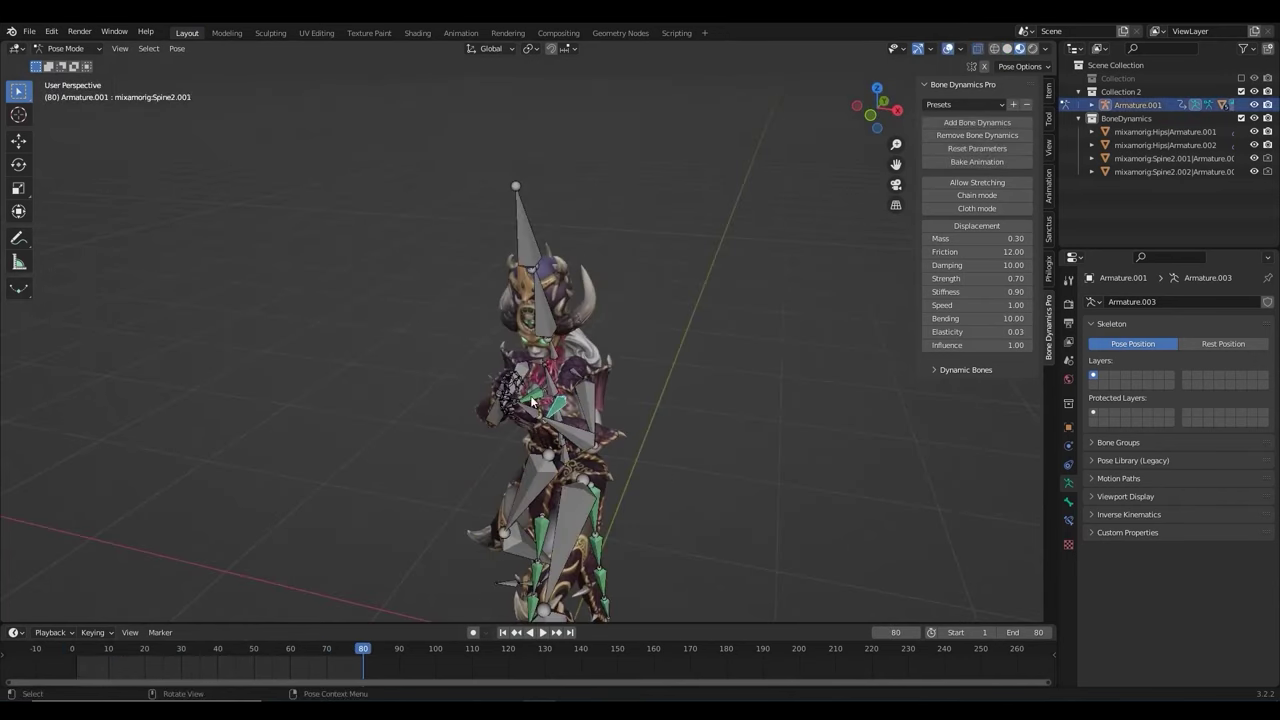
pyautogui.click(978, 136)
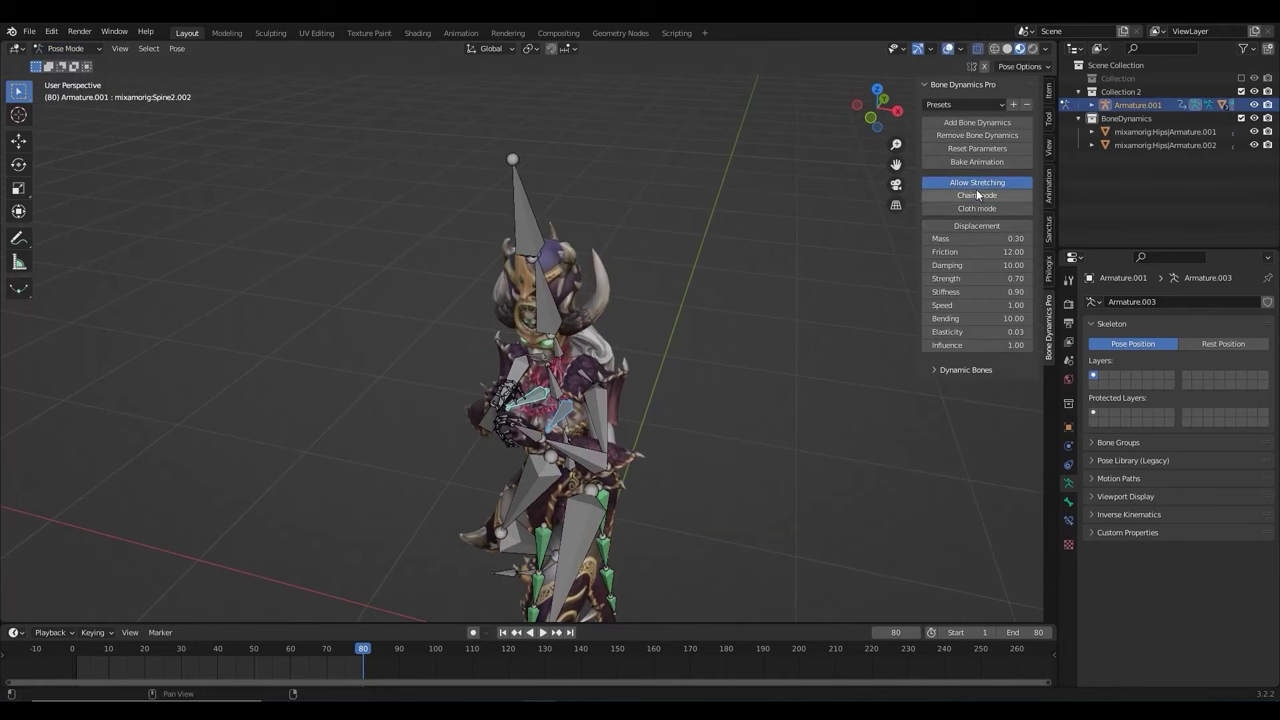
pyautogui.click(975, 123)
# Re-add dynamics to the chest bones, play the animation briefly, and show overlays again.
pyautogui.moveTo(407, 409); pyautogui.dragTo(677, 322, button='middle')
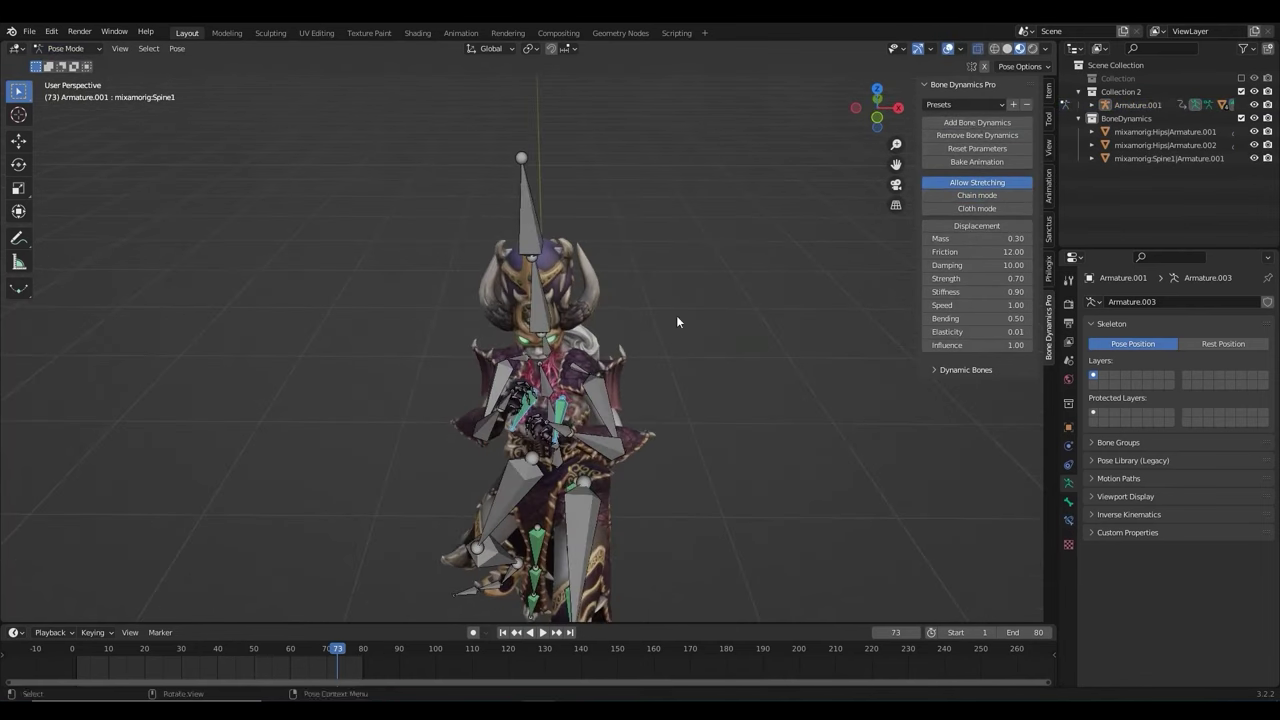
pyautogui.click(975, 122)
pyautogui.press('space')
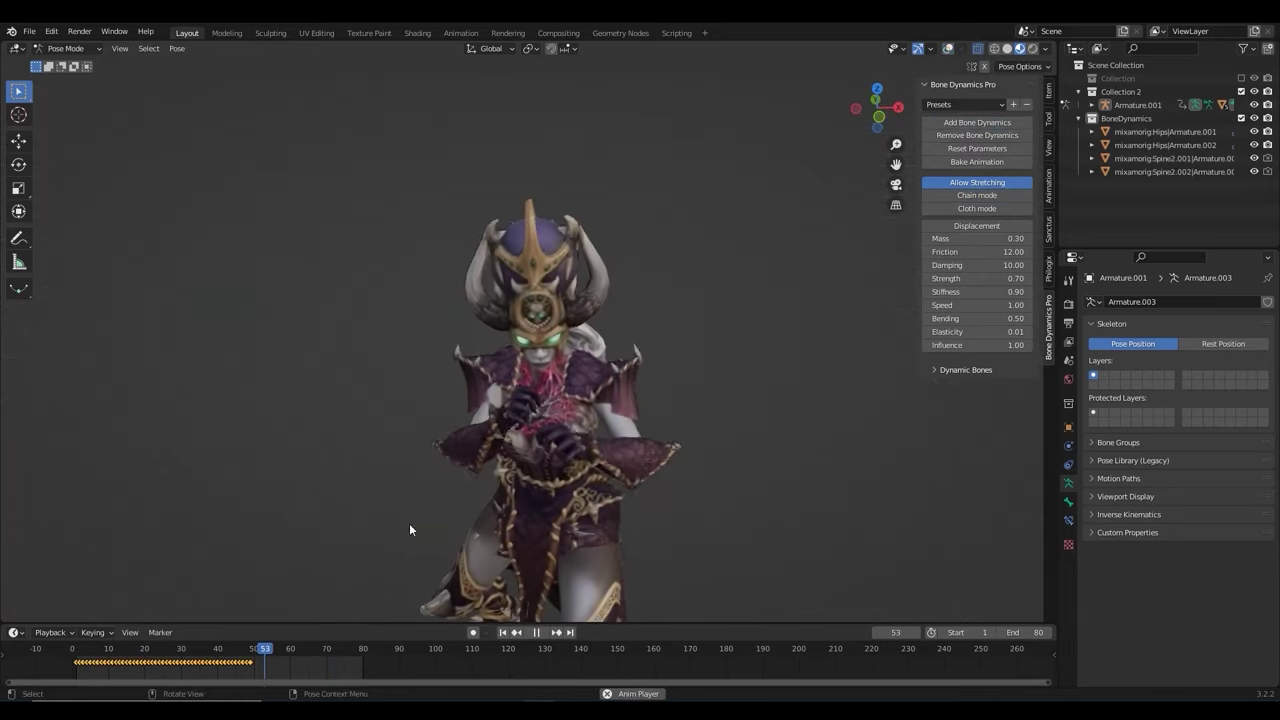
pyautogui.press('space')
pyautogui.click(947, 49)
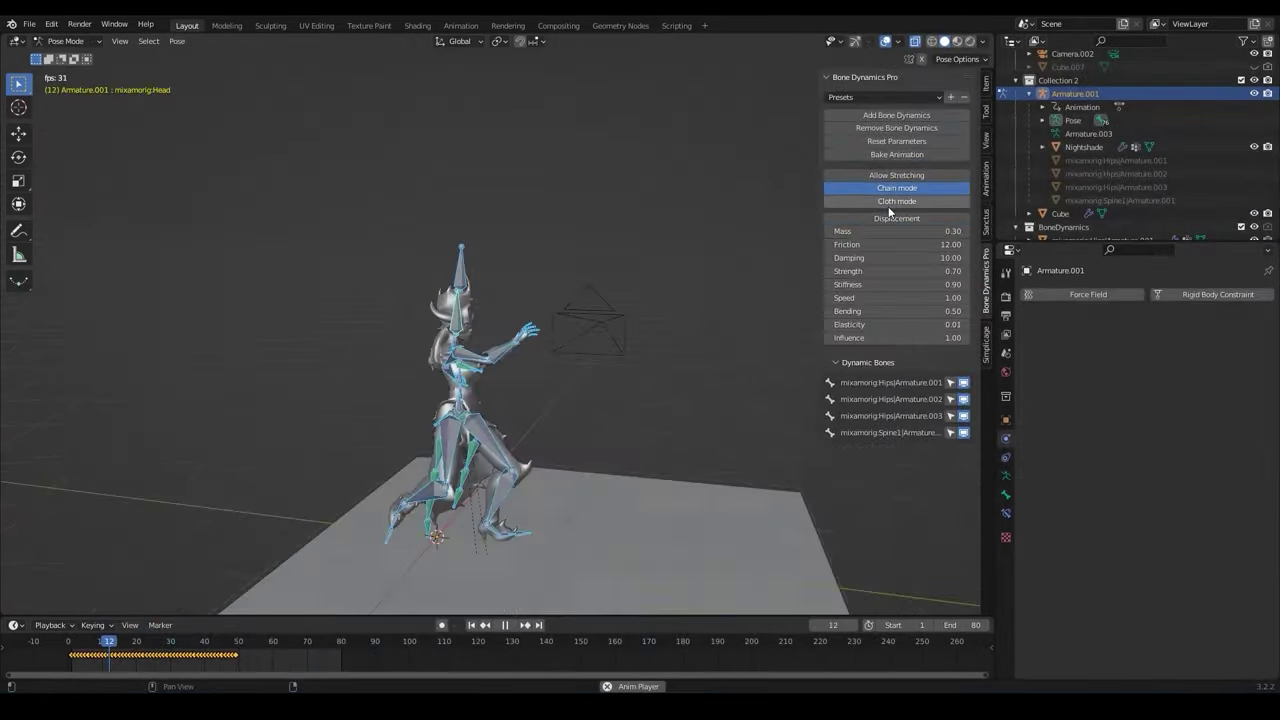
# Open the bake options for the bone dynamics.
pyautogui.click(895, 155)
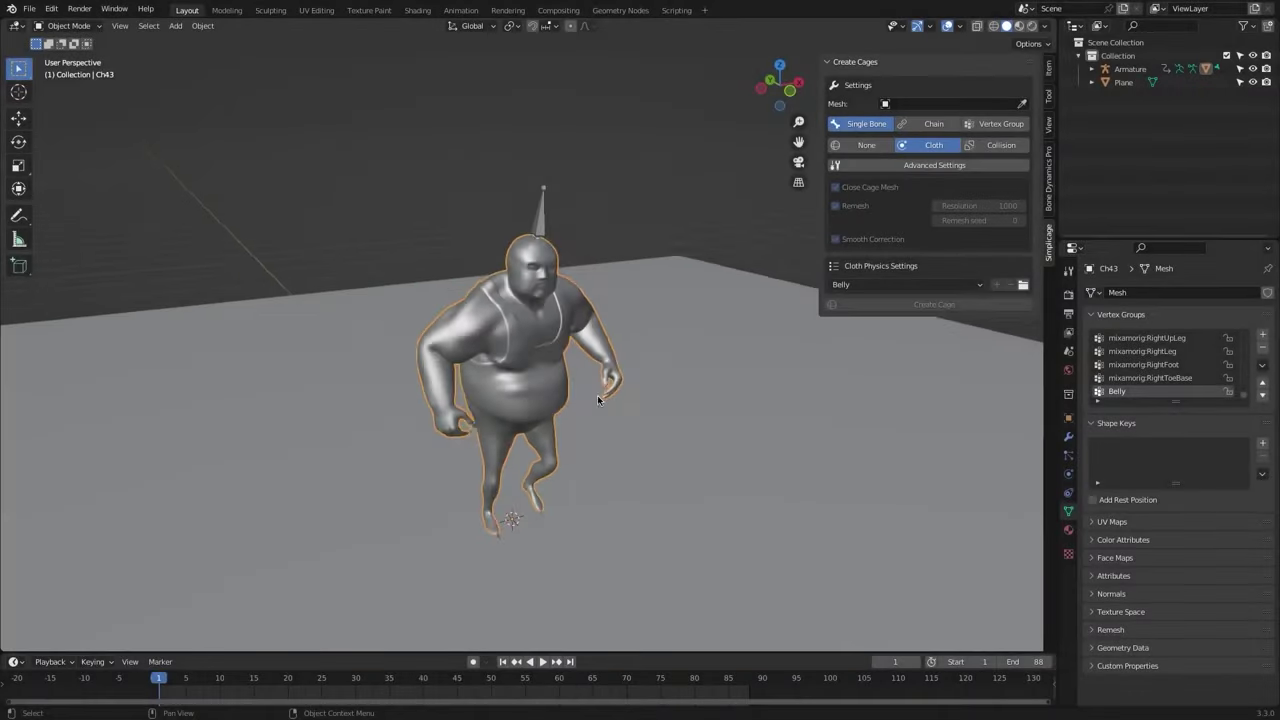
# Show the Ch43 mesh in material preview and Weight Paint mode.
pyautogui.scroll(5, 777, 361)
pyautogui.click(1019, 25)
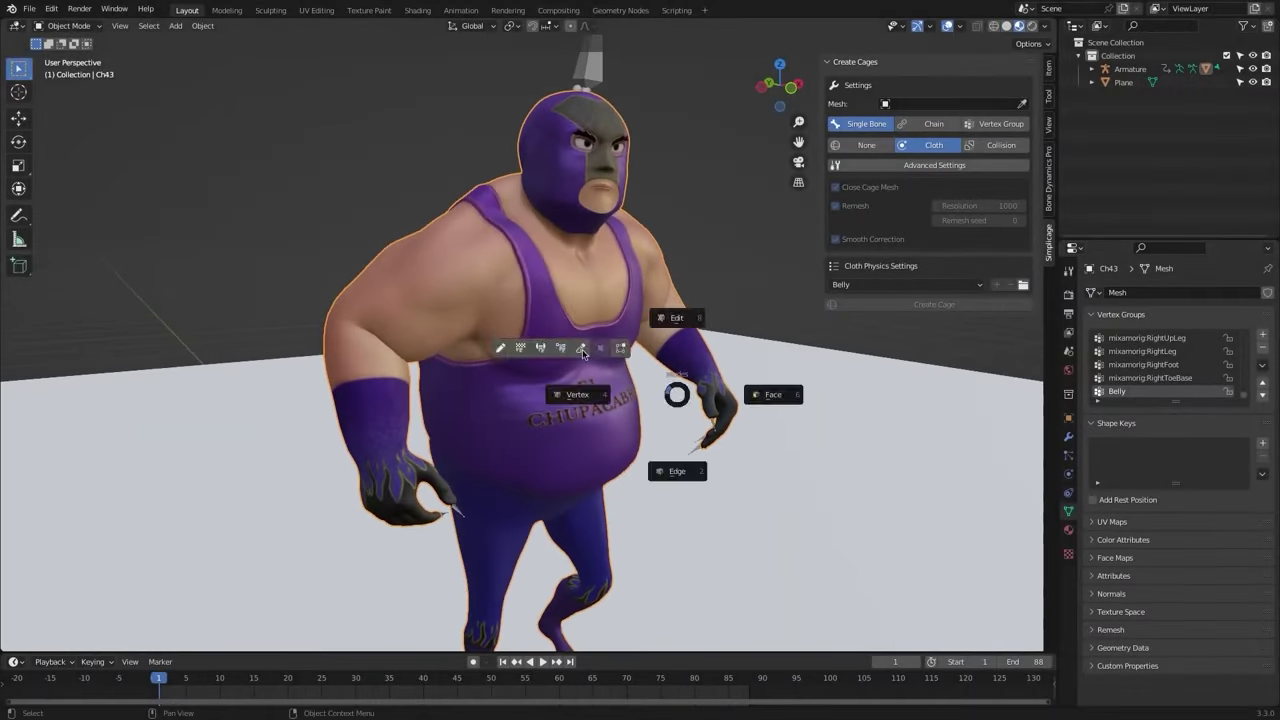
pyautogui.click(582, 349)
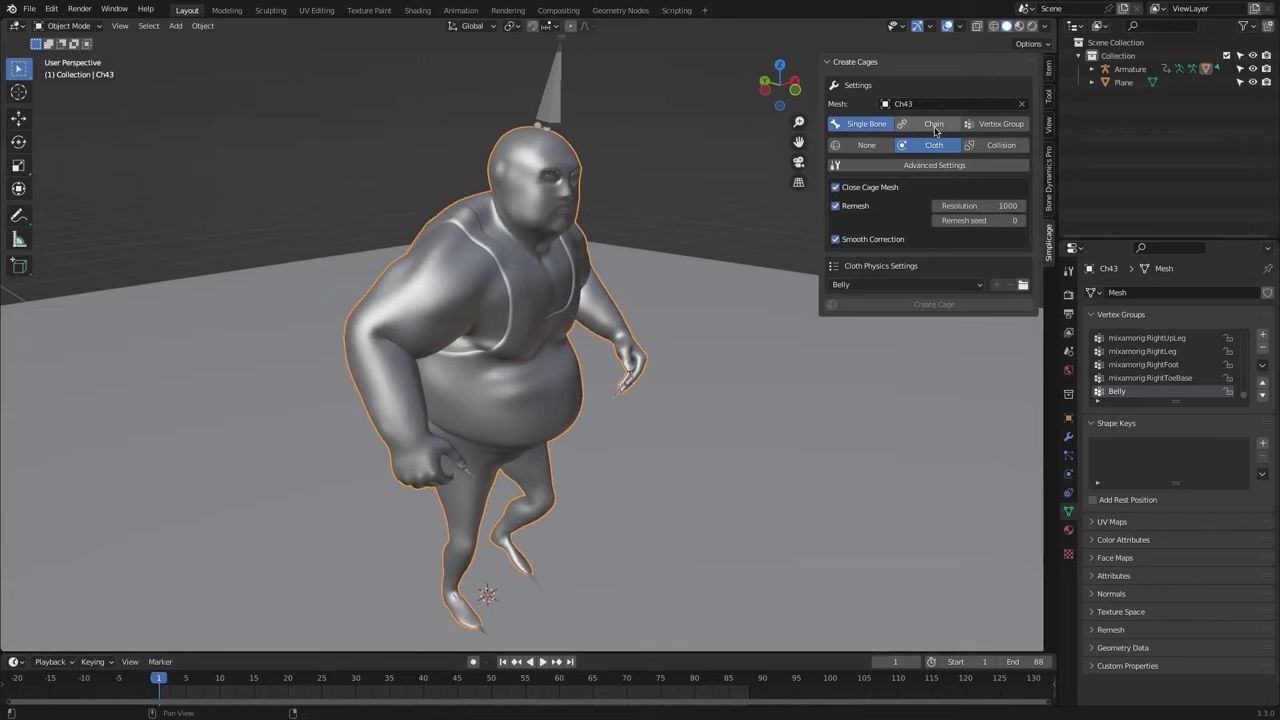
# Base the cloth cage on the Belly vertex group and reveal Advanced Settings.
pyautogui.click(999, 125)
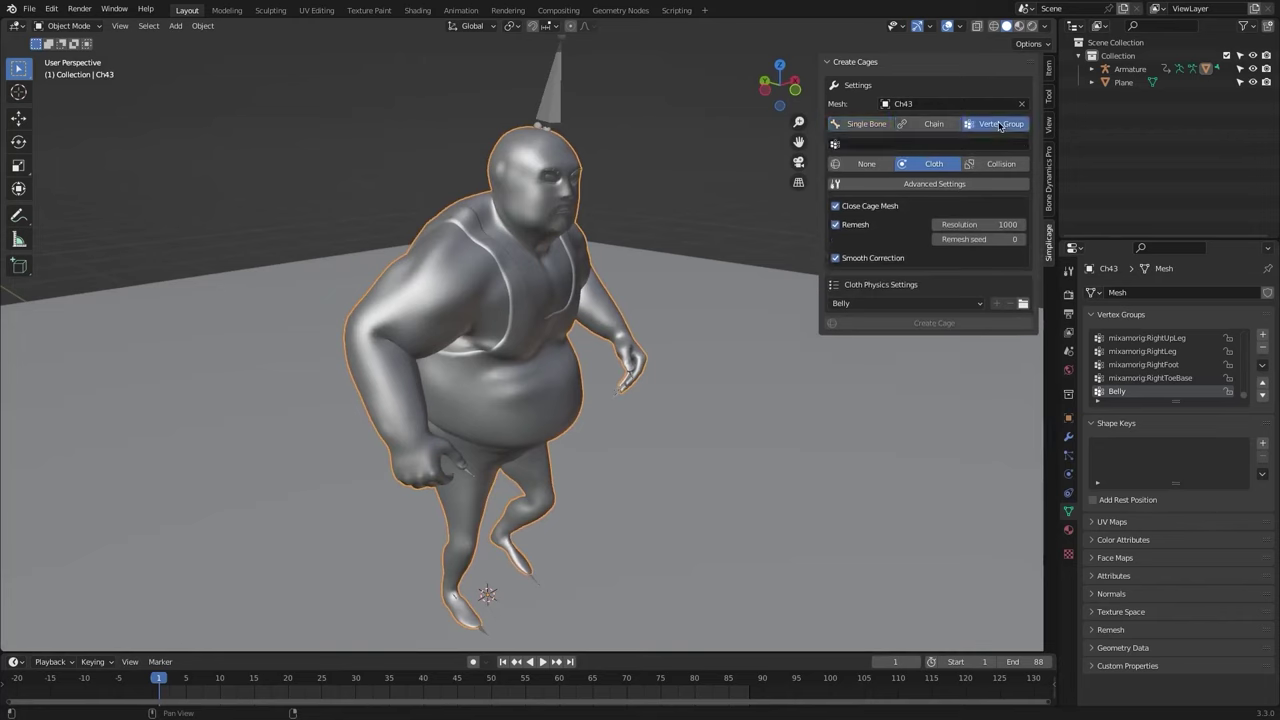
pyautogui.click(988, 143)
pyautogui.write('belly')
pyautogui.press('Return')
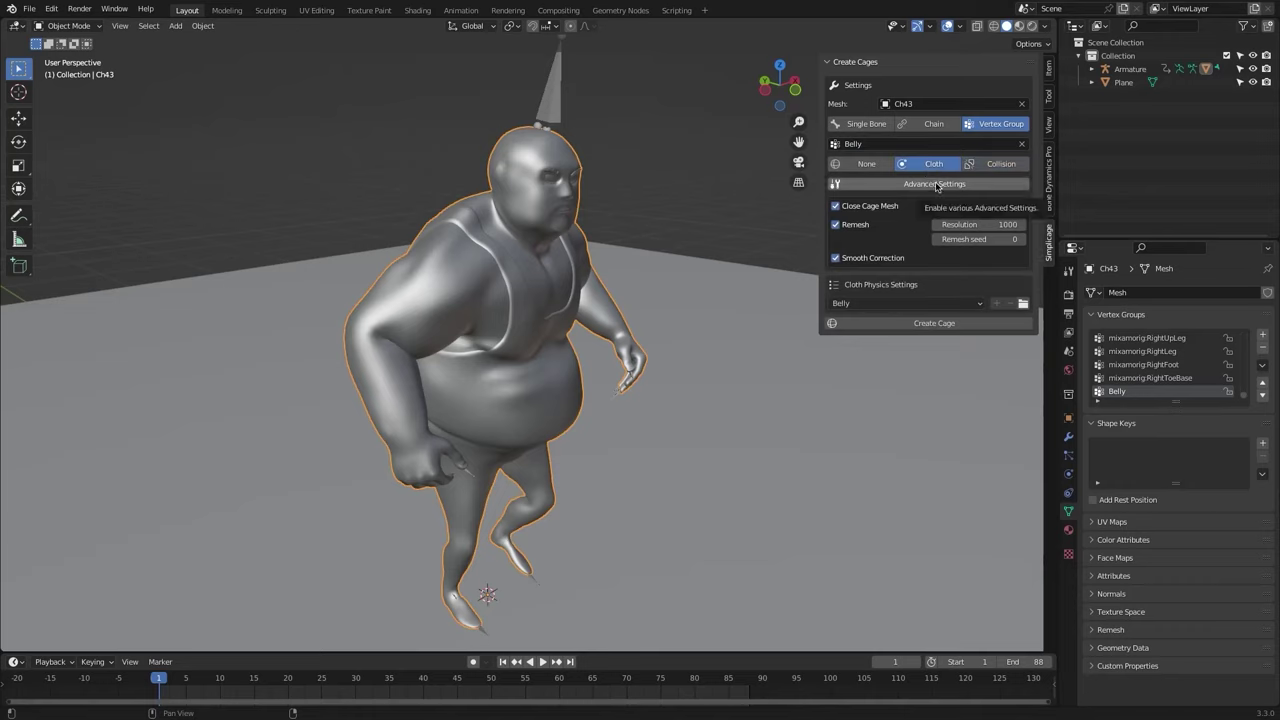
pyautogui.click(936, 185)
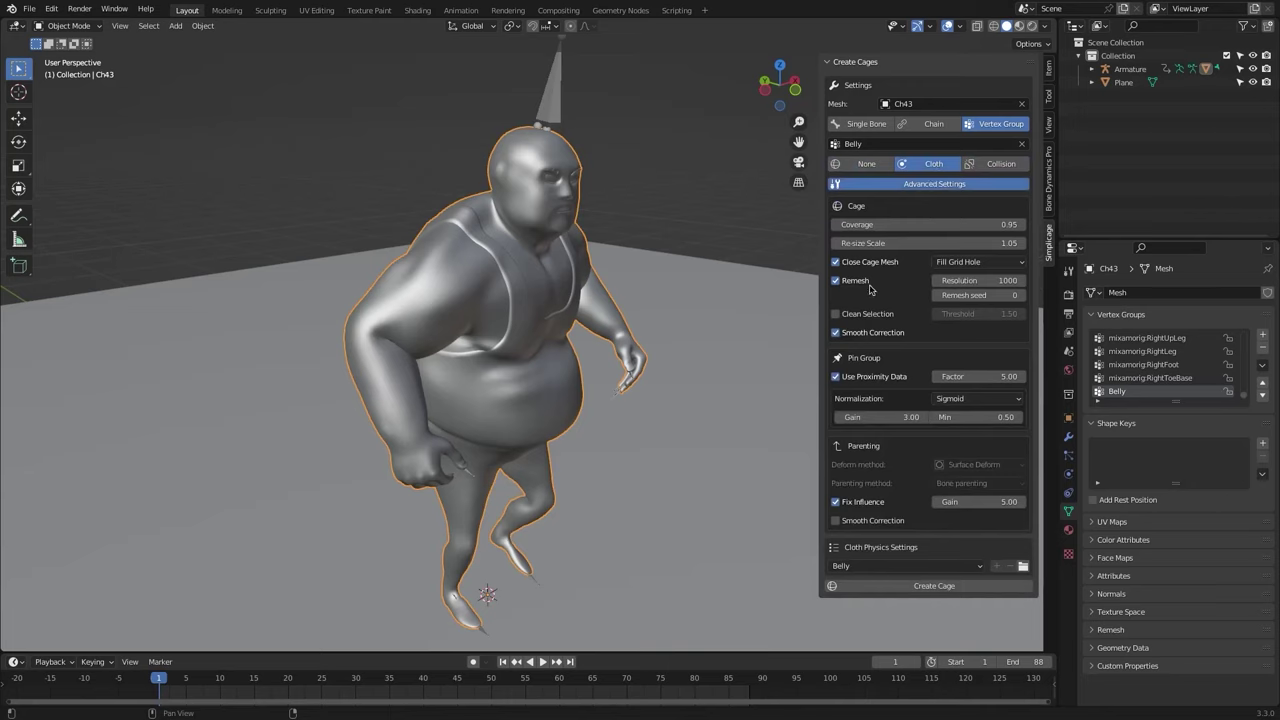
# Keep Sigmoid normalization, collapse Advanced Settings, and keep Belly as the cloth physics preset.
pyautogui.click(958, 398)
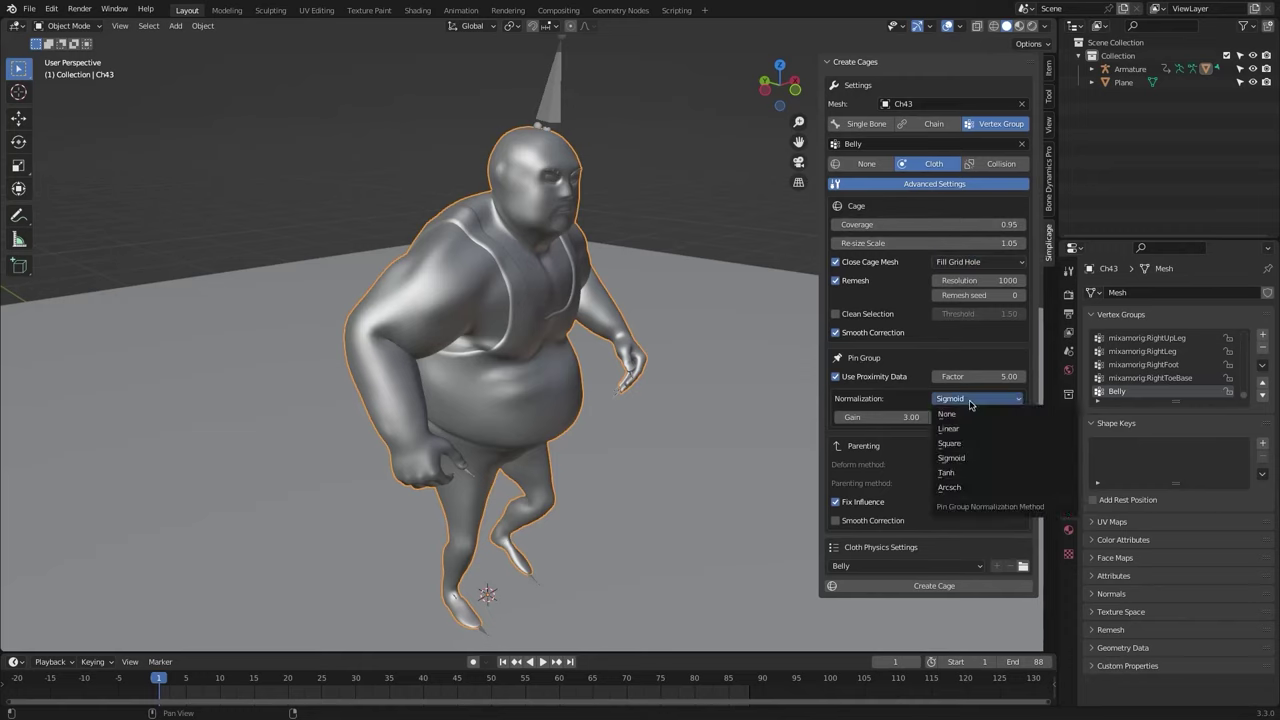
pyautogui.click(973, 401)
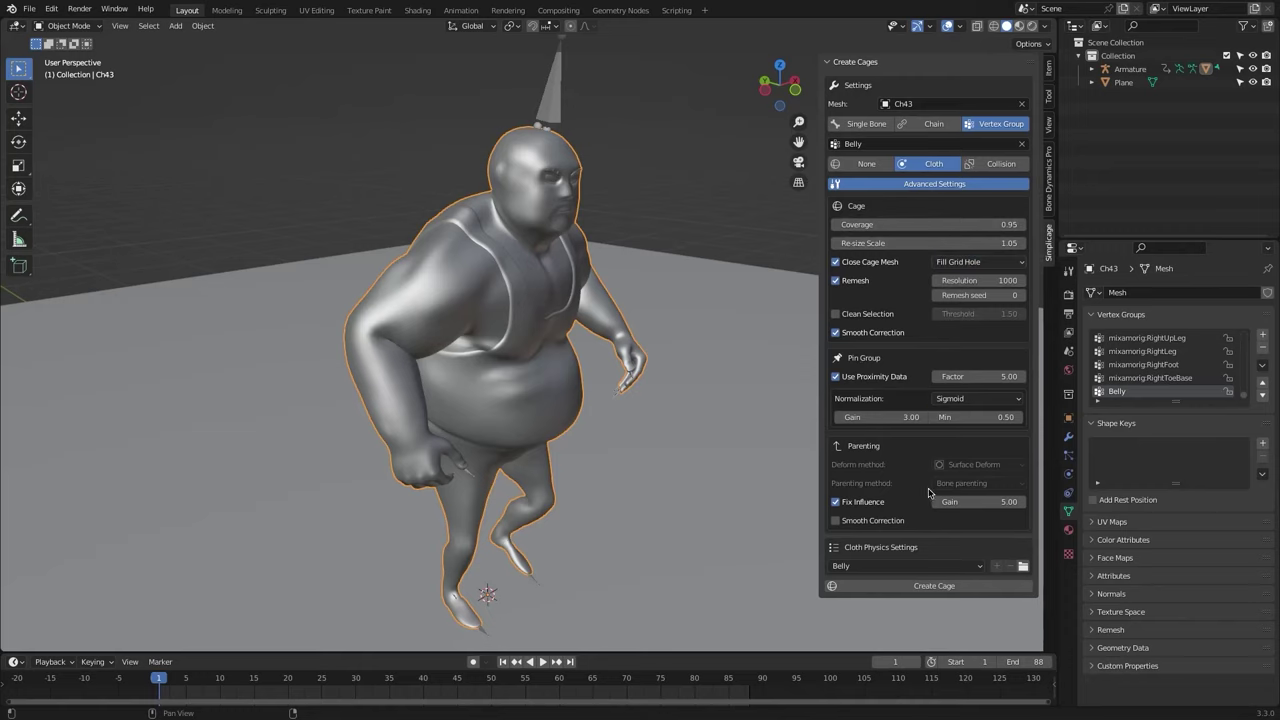
pyautogui.click(935, 185)
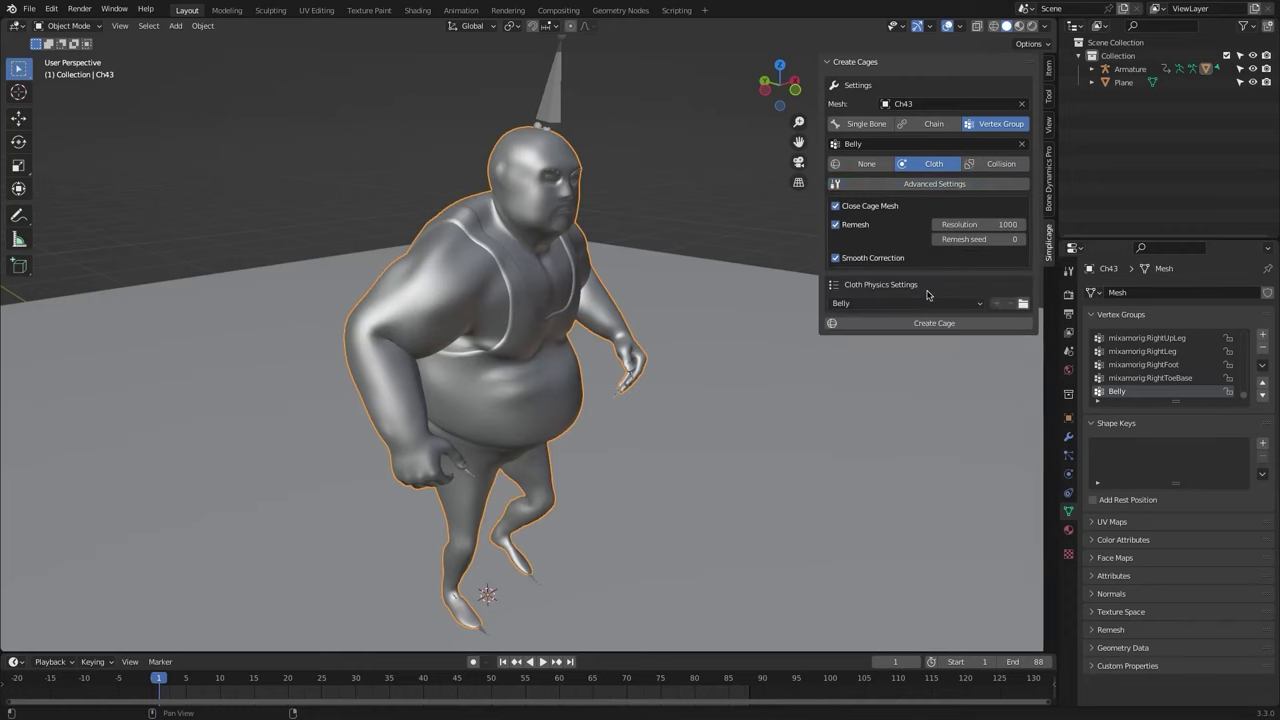
pyautogui.click(972, 304)
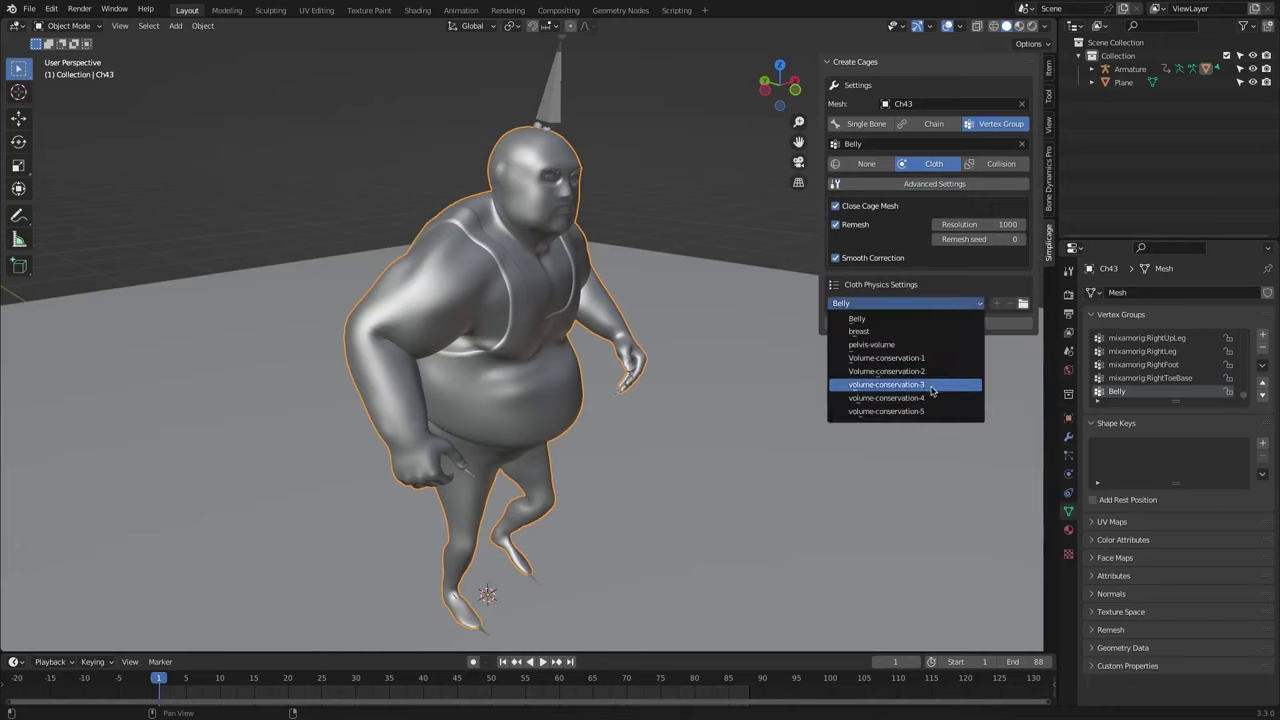
pyautogui.click(978, 302)
pyautogui.moveTo(958, 283); pyautogui.dragTo(937, 221, button='middle')
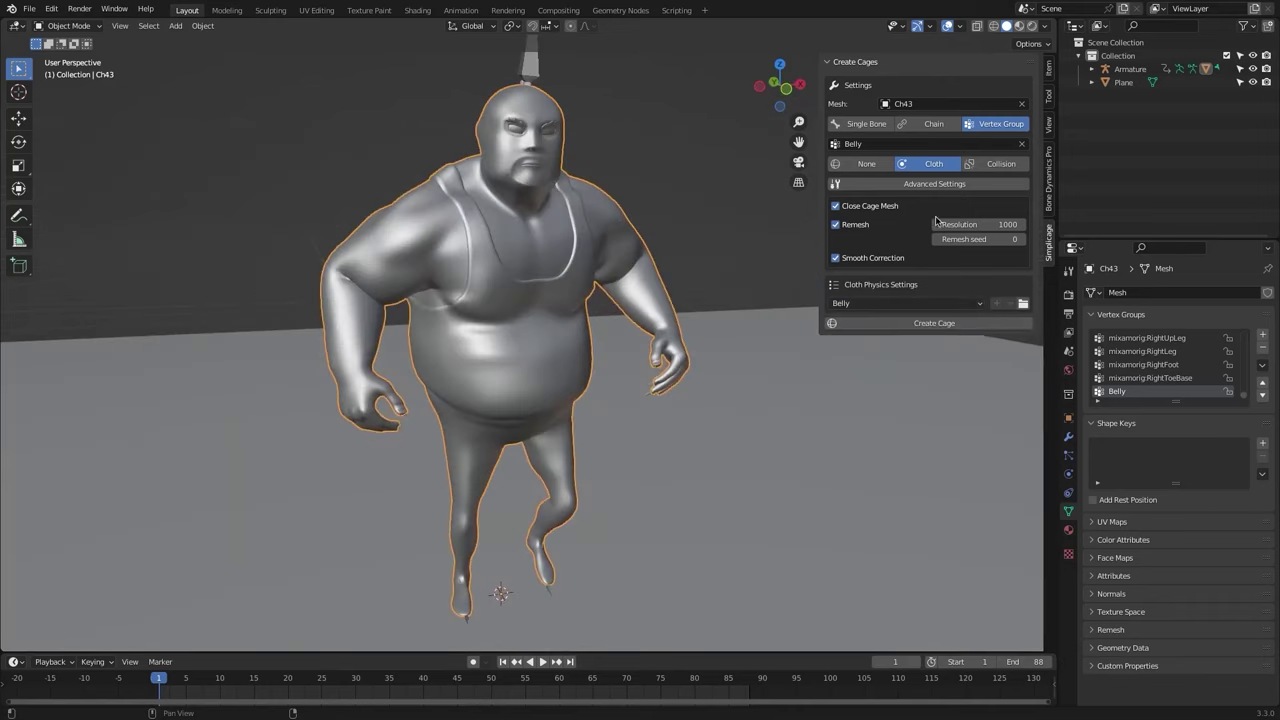
# Create the Belly cloth cage, toggle its visibility, and play the animation to preview the jiggle.
pyautogui.click(947, 324)
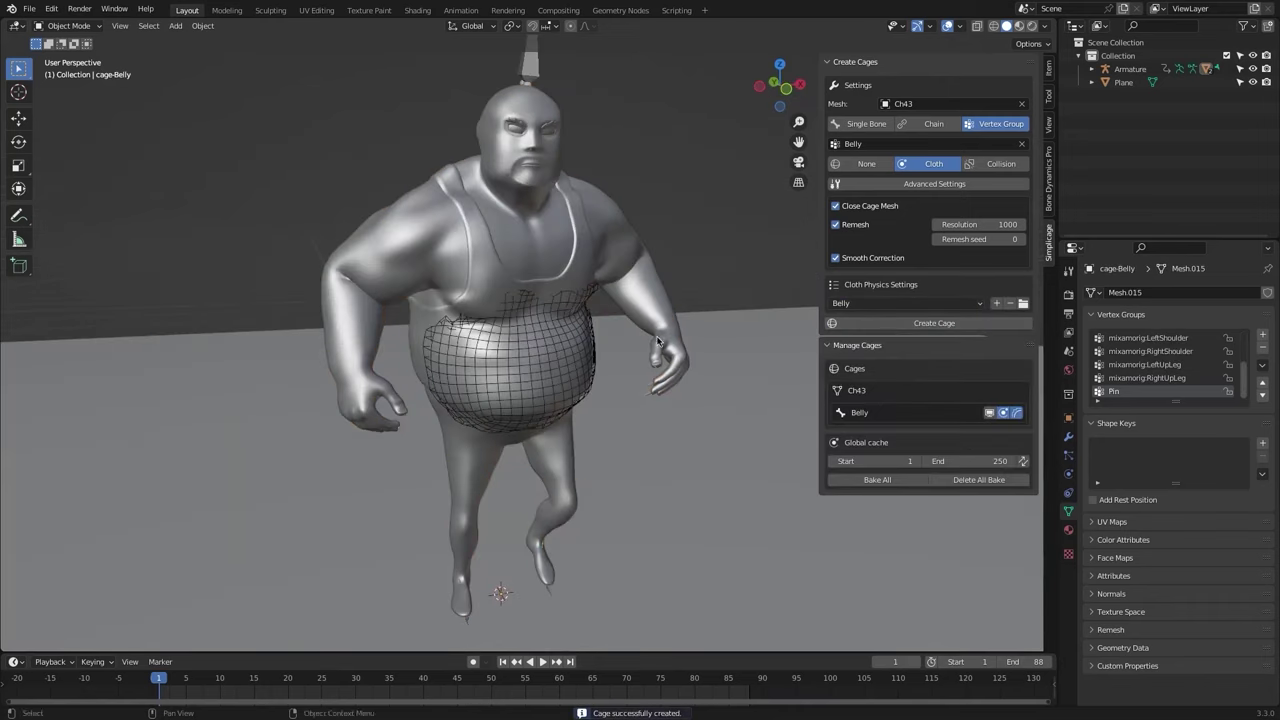
pyautogui.click(990, 413)
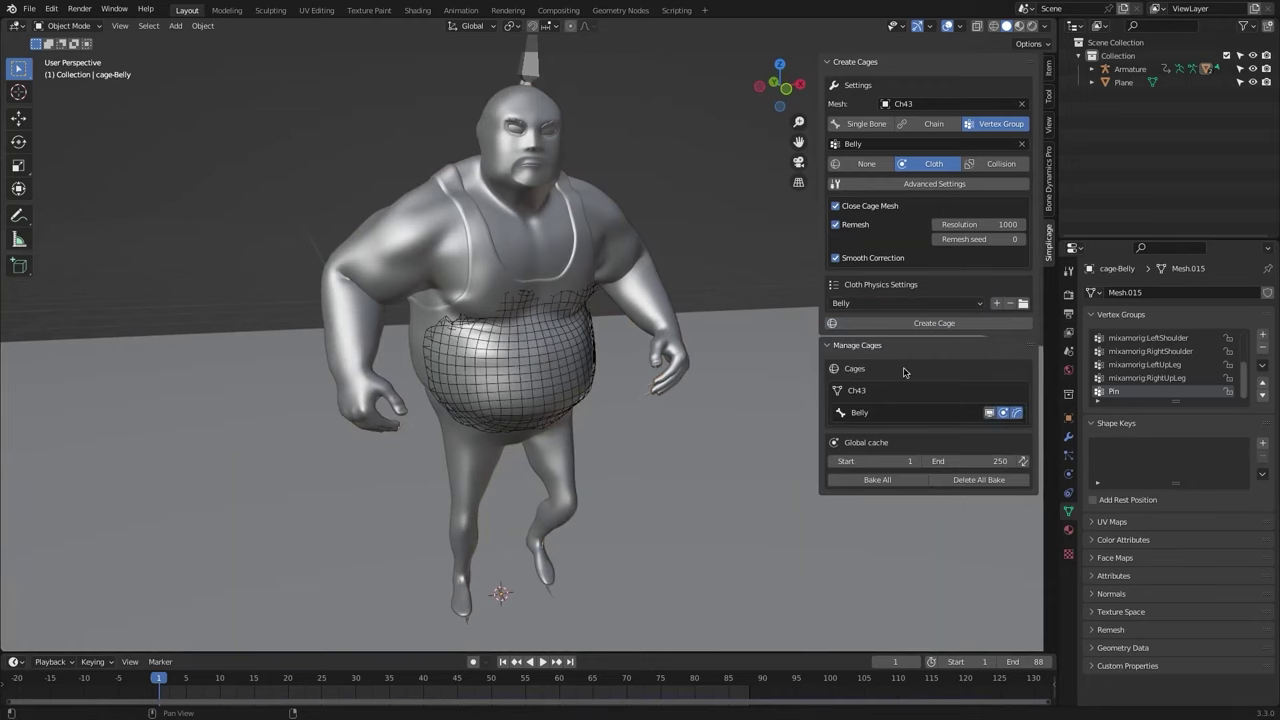
pyautogui.press('space')
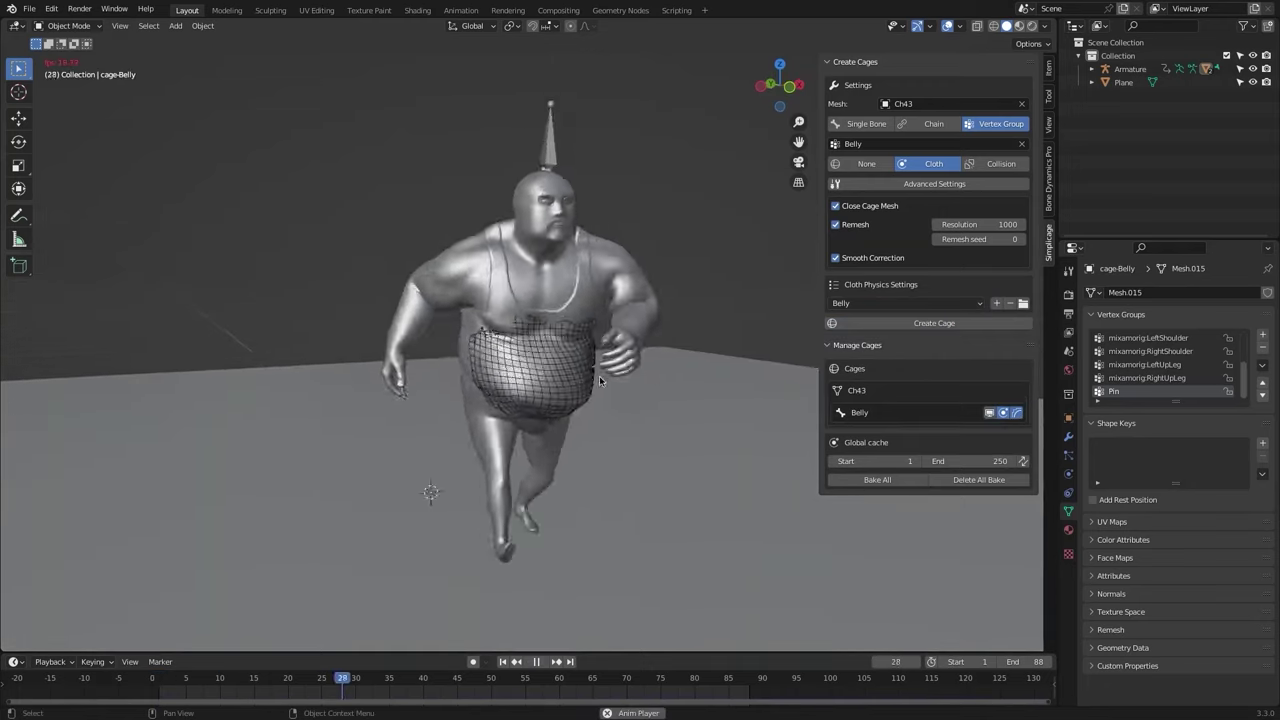
pyautogui.click(989, 413)
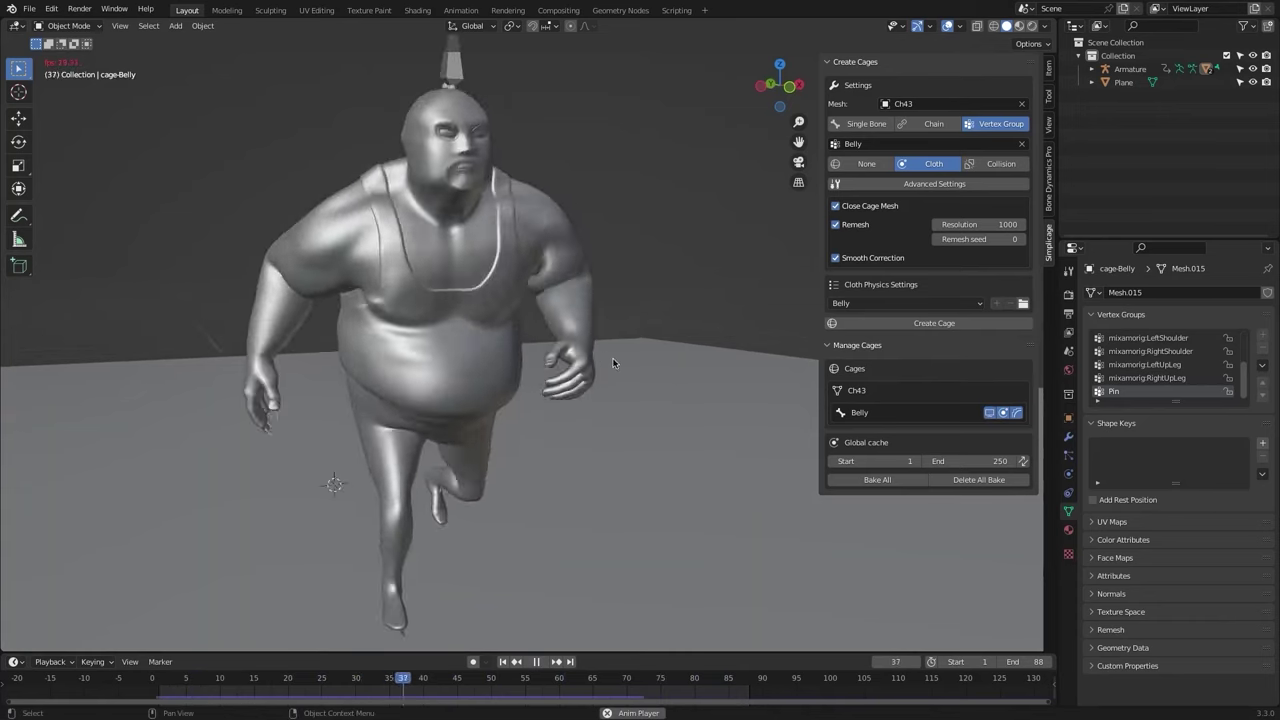
pyautogui.press('Escape')
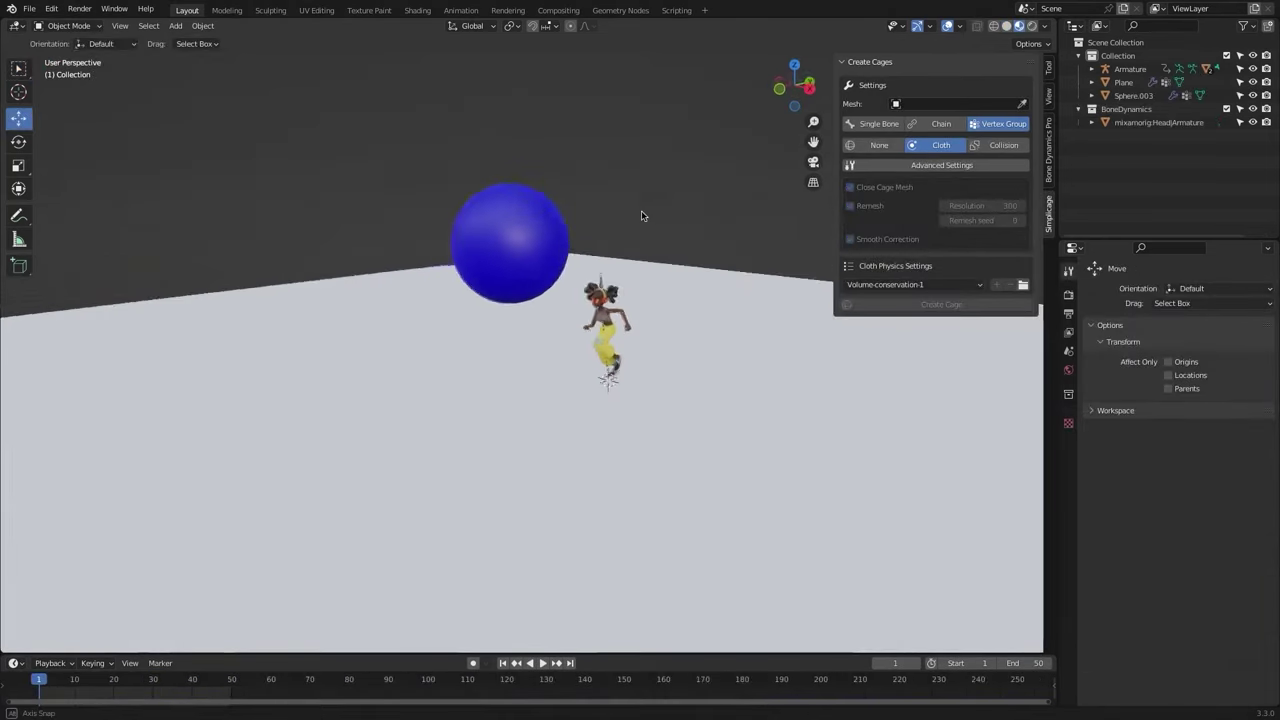
# Set the cage mesh to Ch03 with the eyedropper.
pyautogui.moveTo(634, 226); pyautogui.dragTo(628, 236, button='middle')
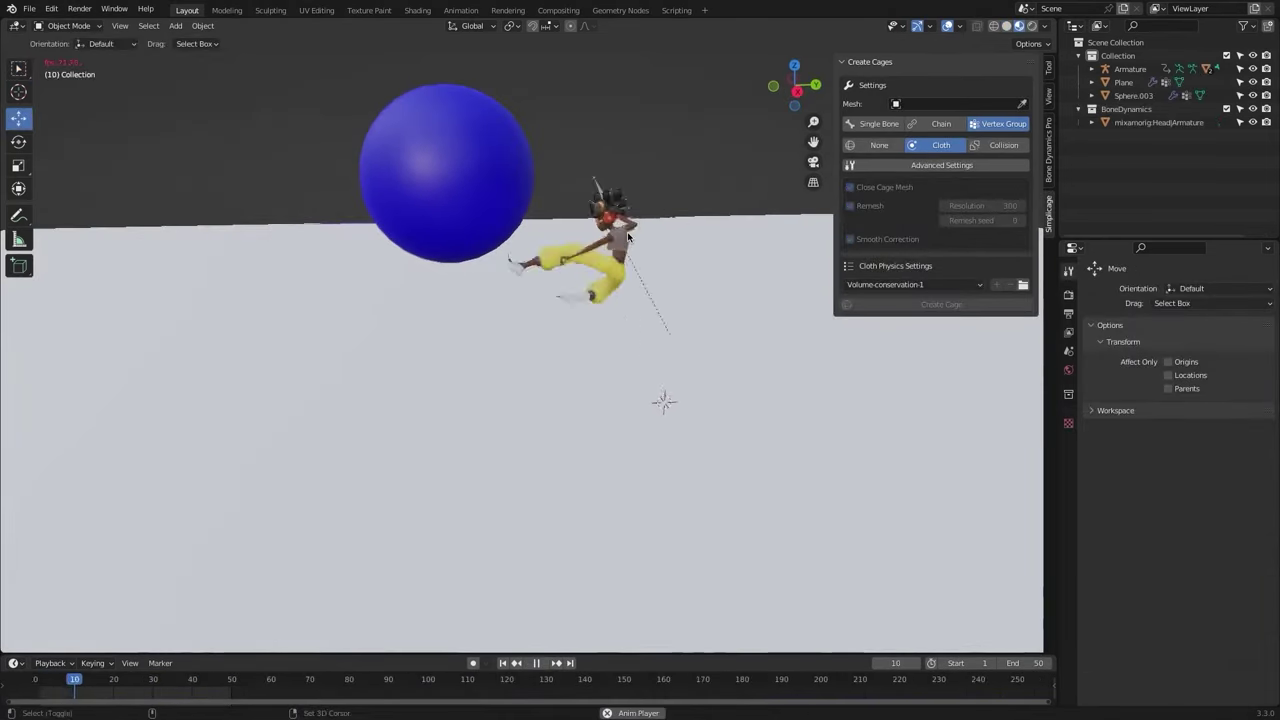
pyautogui.click(647, 281)
pyautogui.scroll(10, 640, 284)
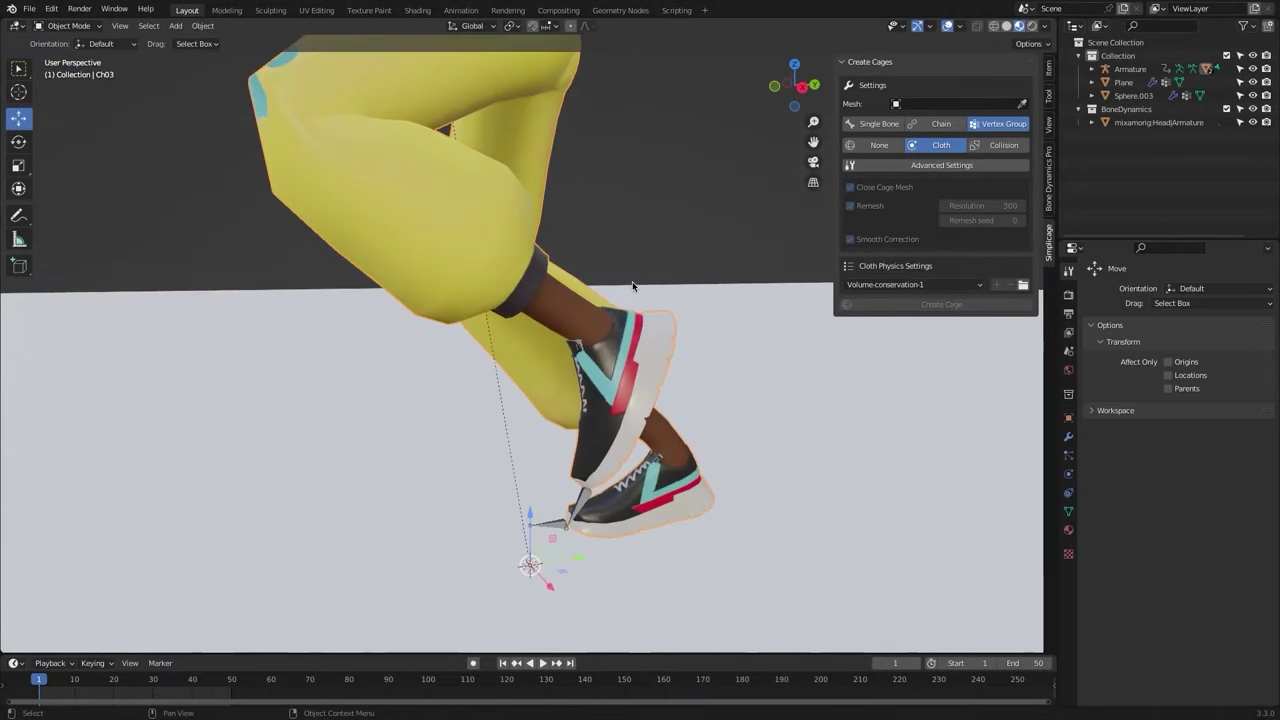
pyautogui.click(1023, 106)
pyautogui.click(603, 315)
# In Pose Mode, build a Chain-based collision cage around the LeftFoot bone.
pyautogui.click(585, 507)
pyautogui.hotkey('ctrl', 'Tab')
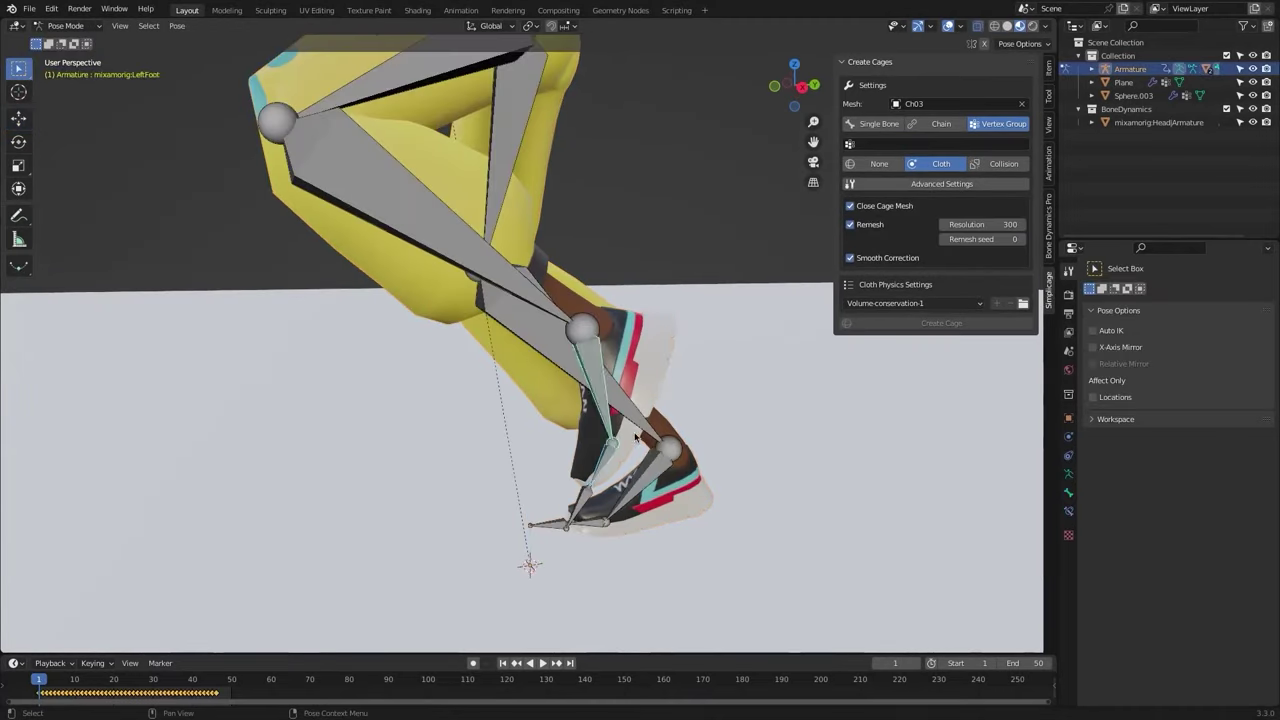
pyautogui.click(940, 124)
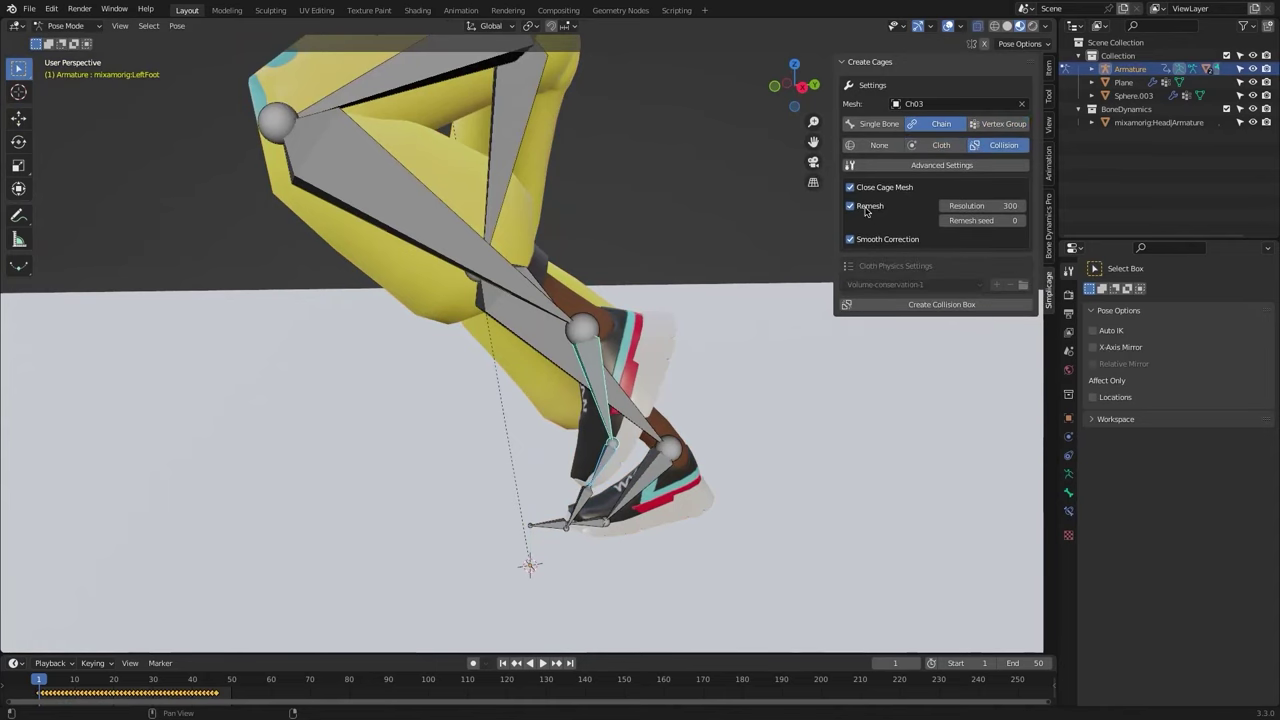
pyautogui.click(952, 305)
pyautogui.moveTo(720, 345); pyautogui.dragTo(705, 322, button='middle')
pyautogui.hotkey('ctrl', 'z')
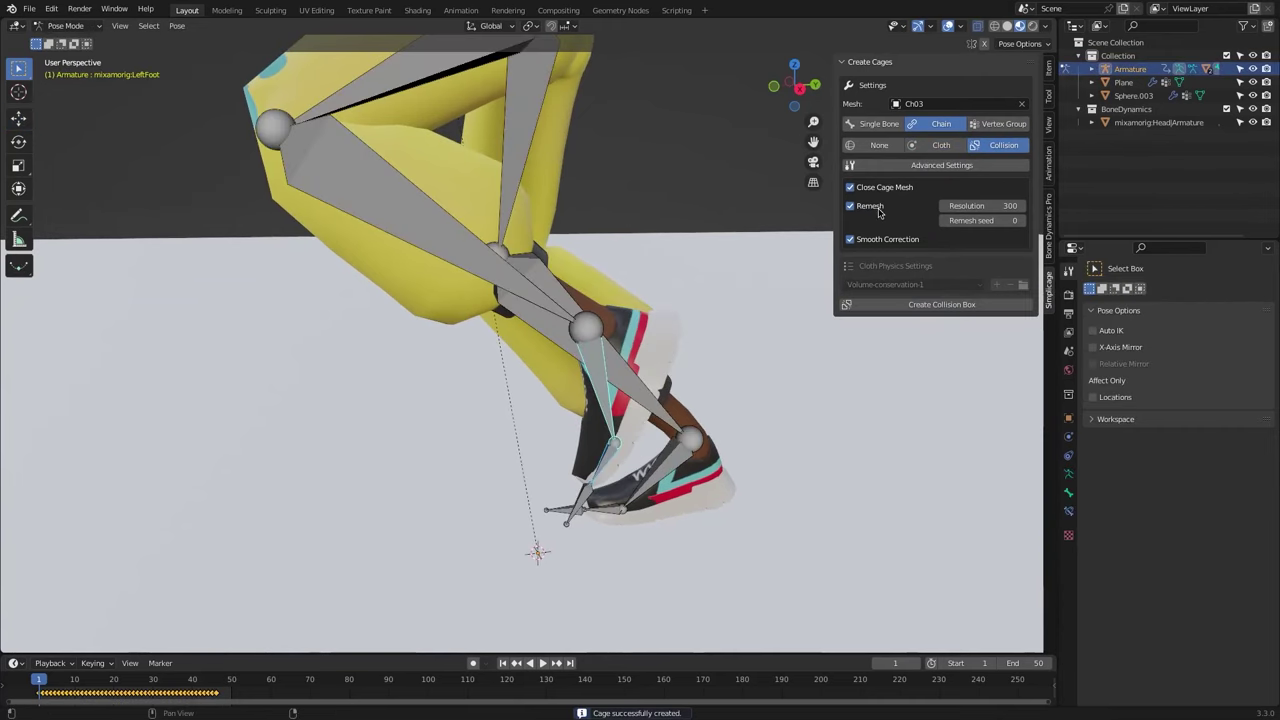
pyautogui.click(943, 305)
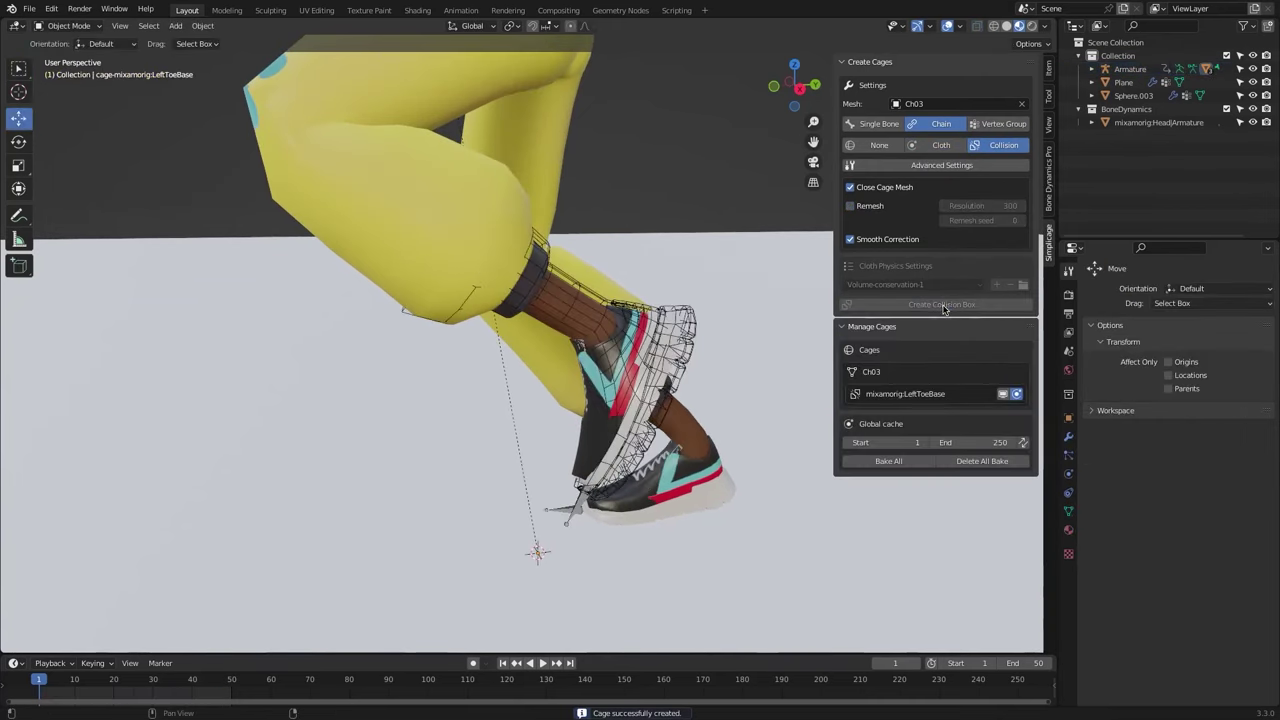
# Inspect the new LeftToeBase foot cage in isolated local view.
pyautogui.moveTo(616, 257); pyautogui.dragTo(624, 303, button='middle')
pyautogui.click(679, 308)
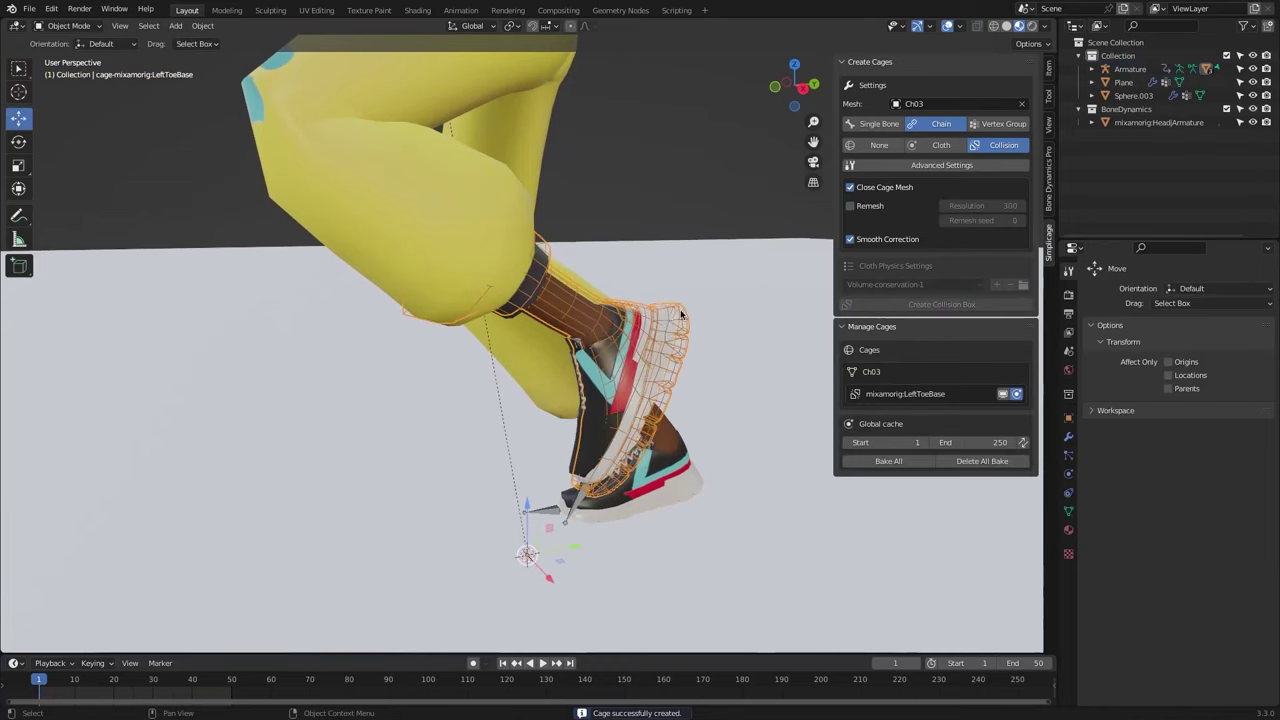
pyautogui.press('KP_Divide')
pyautogui.moveTo(521, 355); pyautogui.dragTo(610, 335, button='middle')
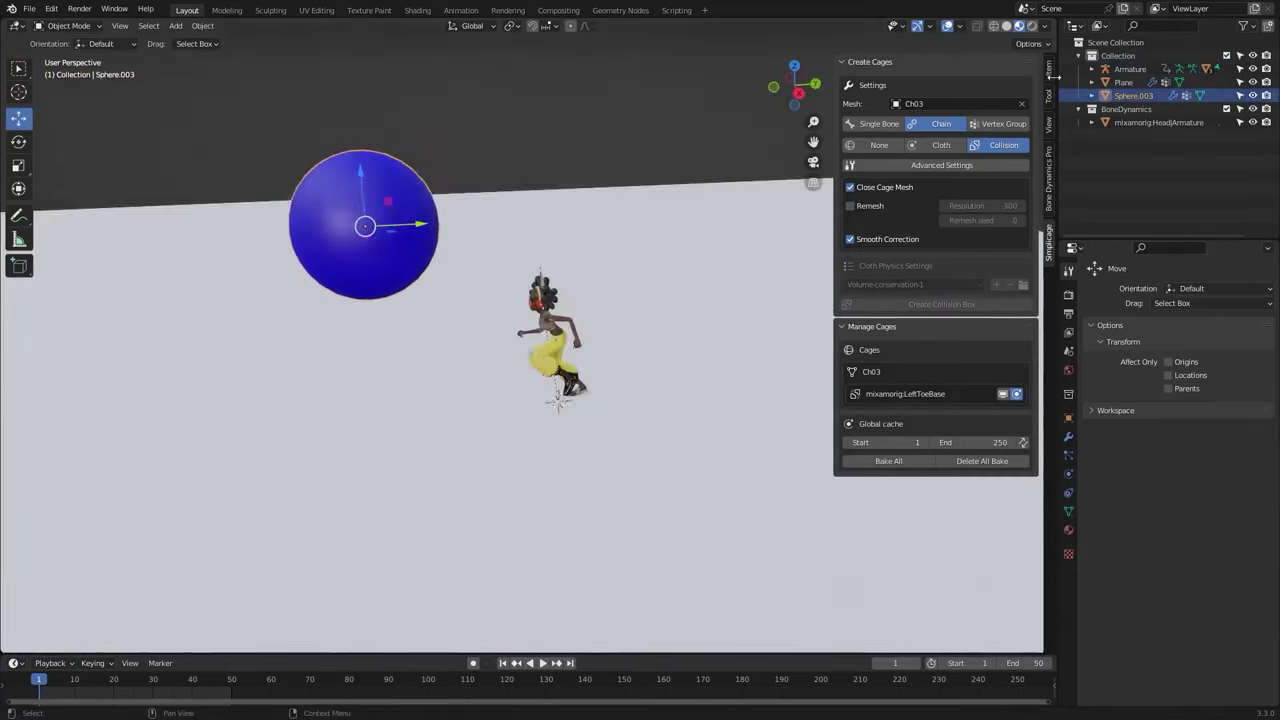
# Select the blue sphere and check its weight paint before returning to Object Mode.
pyautogui.click(1021, 103)
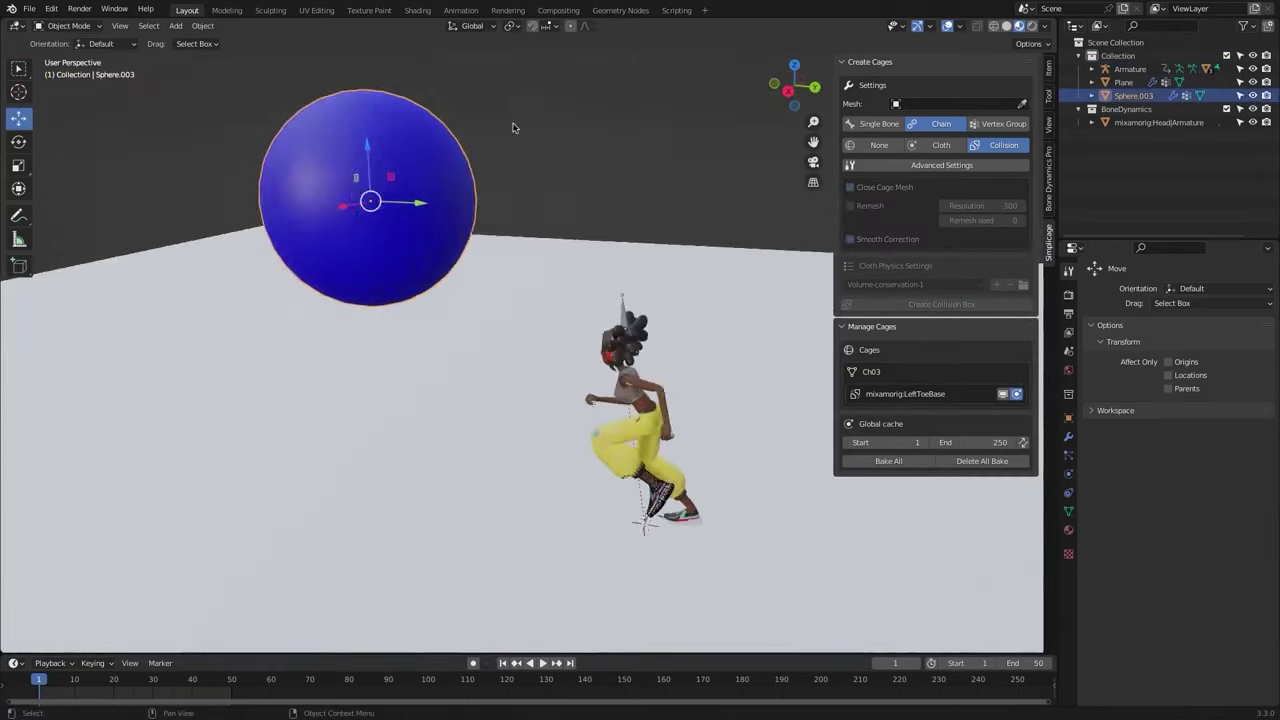
pyautogui.moveTo(514, 126); pyautogui.dragTo(699, 159, button='middle')
pyautogui.click(1068, 511)
pyautogui.hotkey('ctrl', 'Tab')
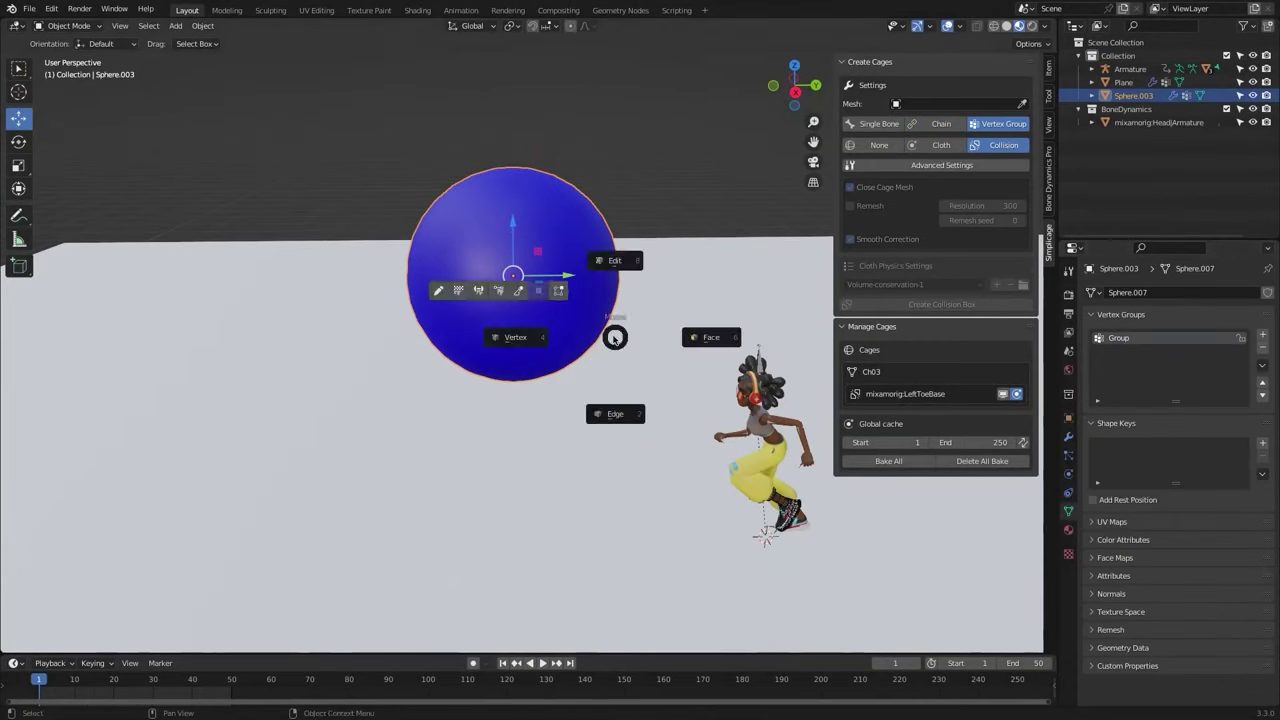
pyautogui.click(640, 262)
pyautogui.hotkey('ctrl', 'Tab')
# Create a Cloth cage from Sphere.003's Group vertex group and play the kick.
pyautogui.click(941, 145)
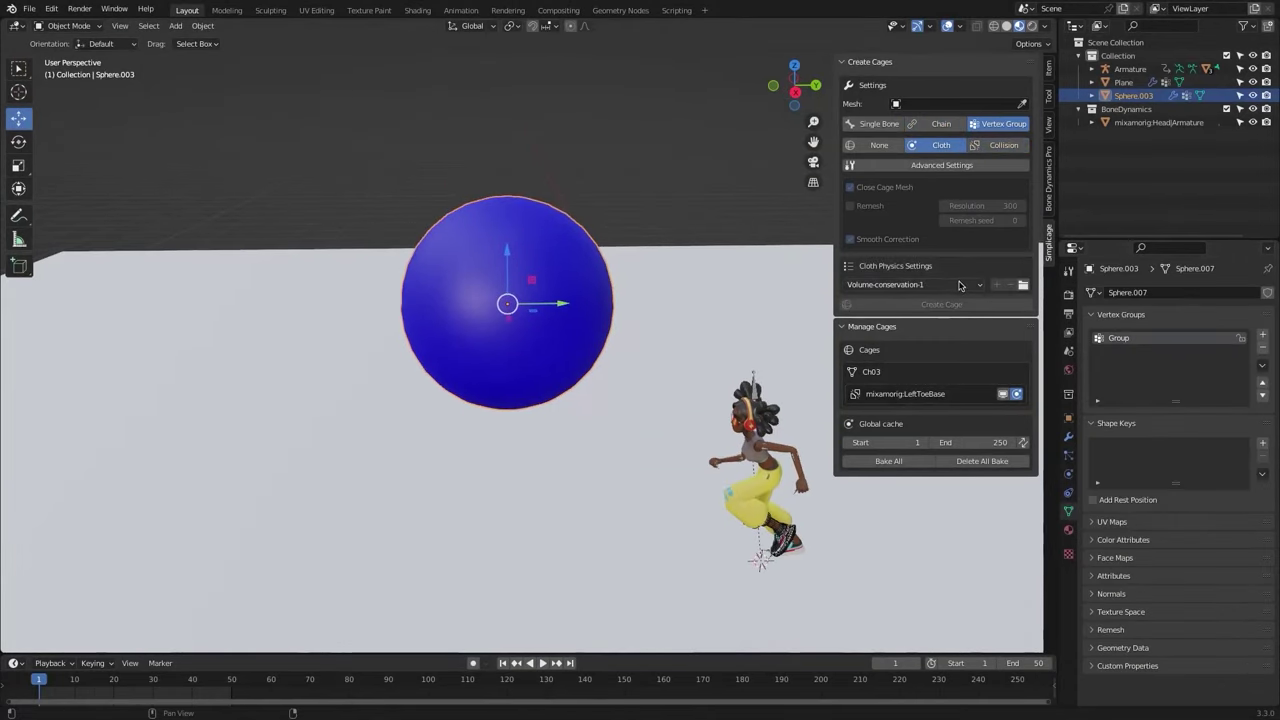
pyautogui.click(988, 124)
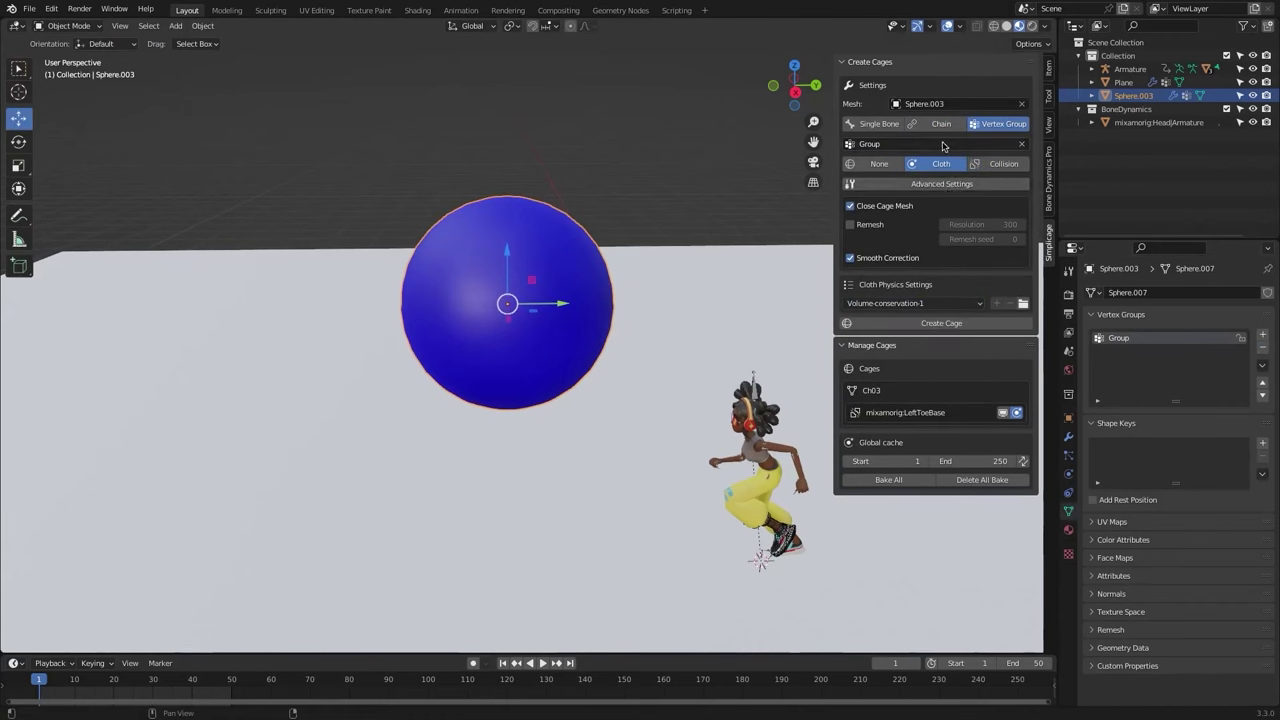
pyautogui.click(954, 323)
pyautogui.press('space')
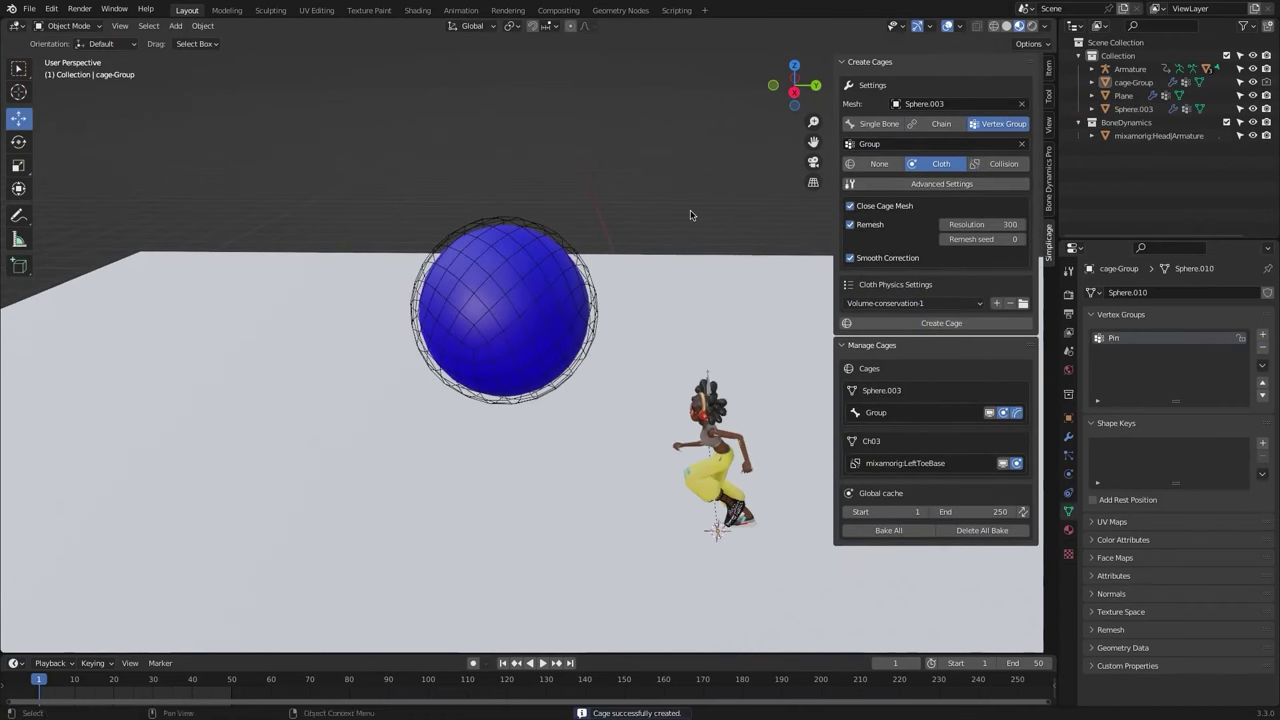
pyautogui.moveTo(690, 214); pyautogui.dragTo(570, 232, button='middle')
pyautogui.press('space')
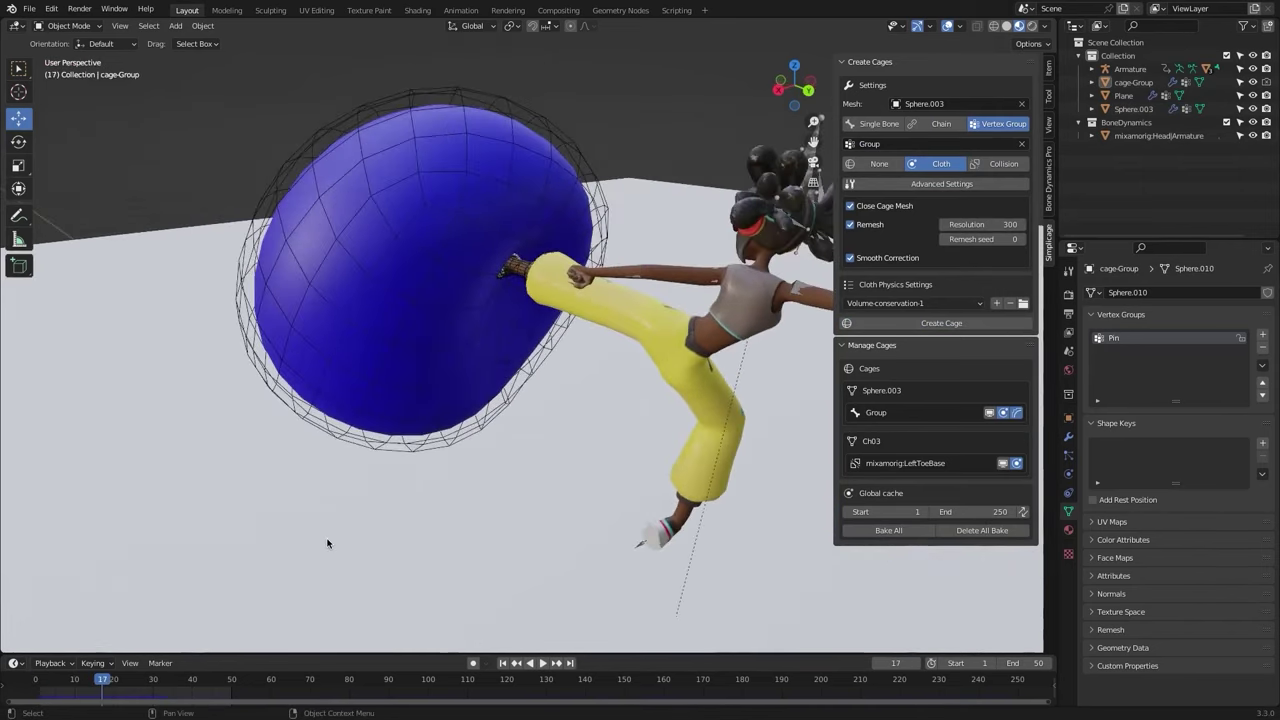
# Rewind to frame 1, view the sphere cage's modifiers, and replay the dent.
pyautogui.moveTo(115, 683); pyautogui.dragTo(38, 683)
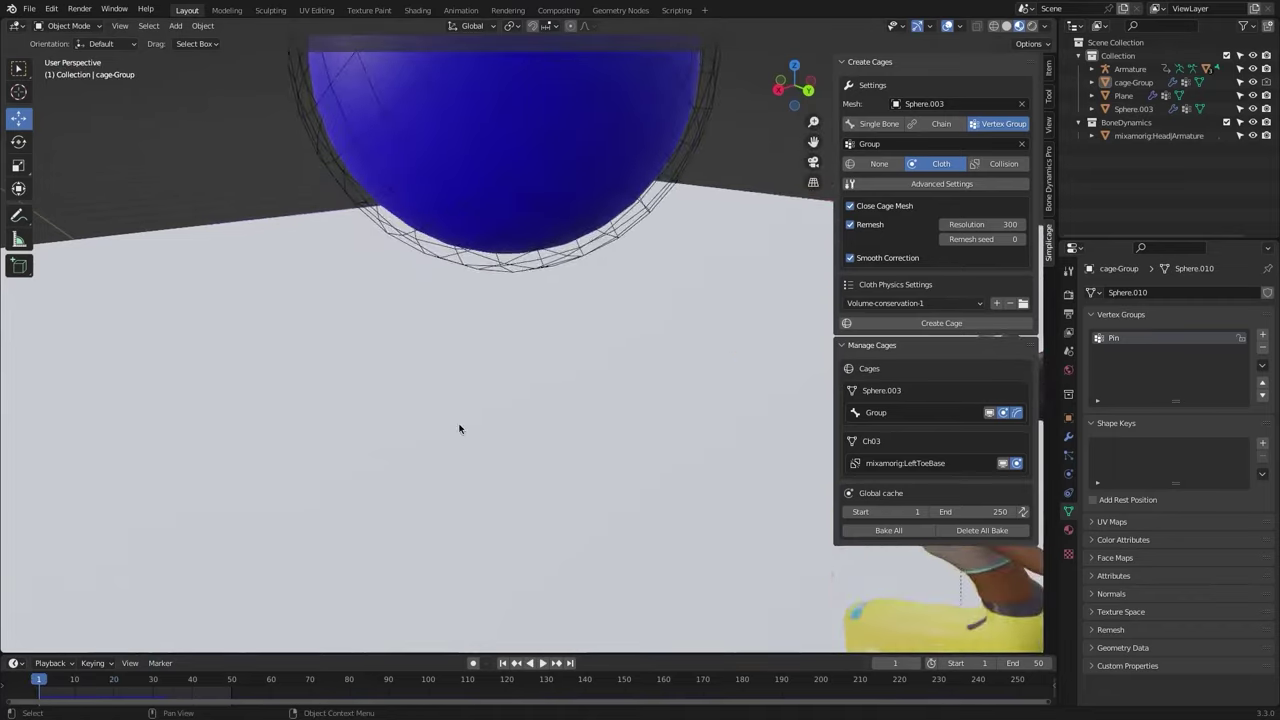
pyautogui.click(627, 253)
pyautogui.click(1068, 437)
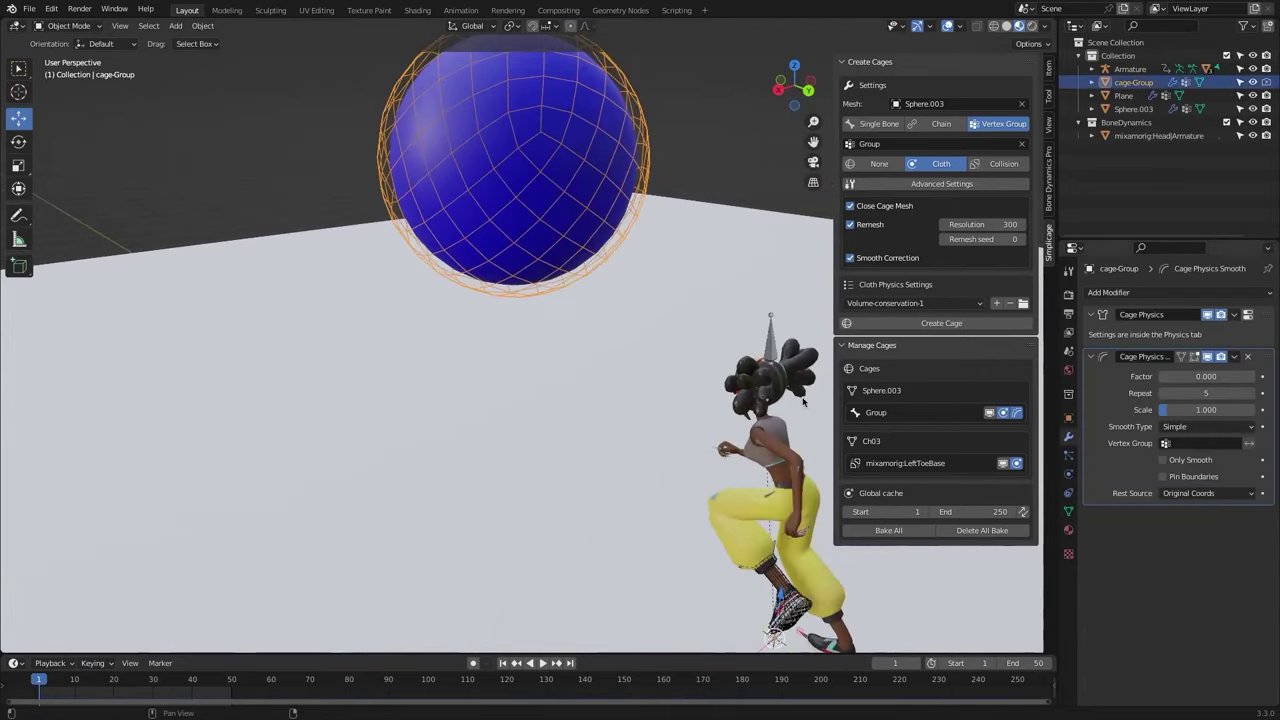
pyautogui.press('space')
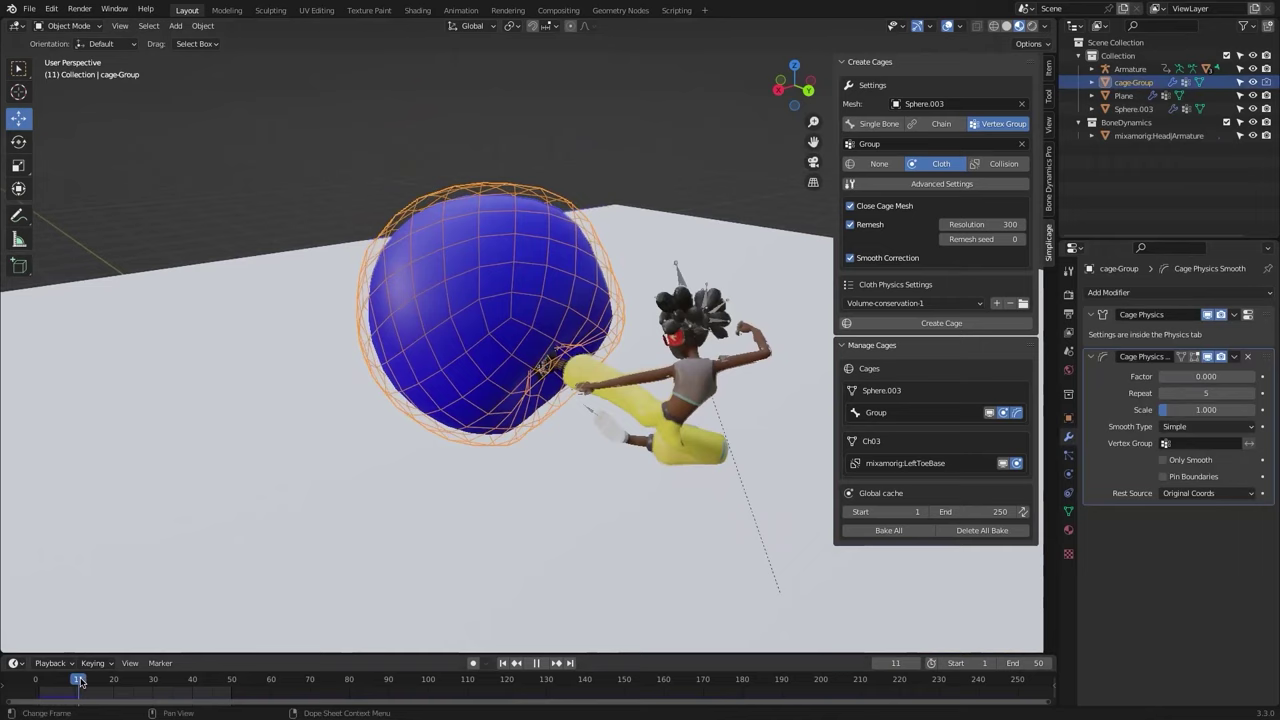
pyautogui.press('space')
pyautogui.scroll(5, 475, 354)
pyautogui.press('space')
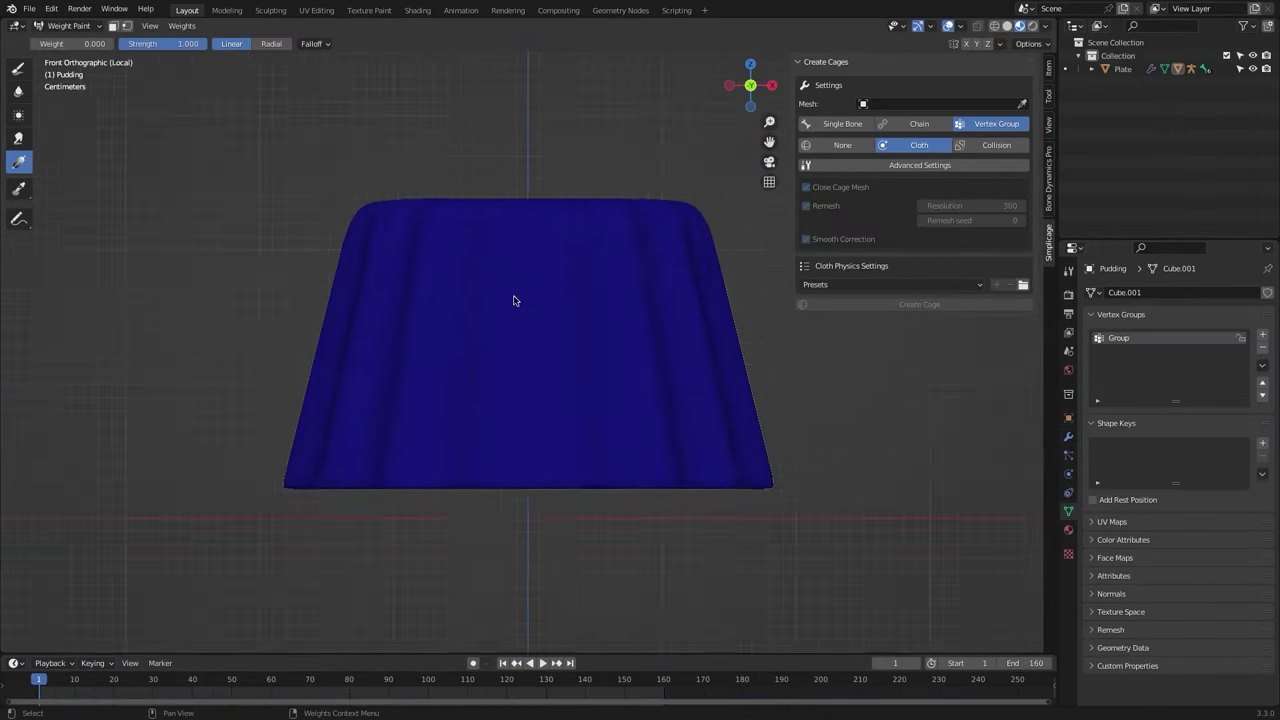
# Paint a weight gradient across the pudding and add a sphere raised above it.
pyautogui.moveTo(517, 314); pyautogui.dragTo(524, 469)
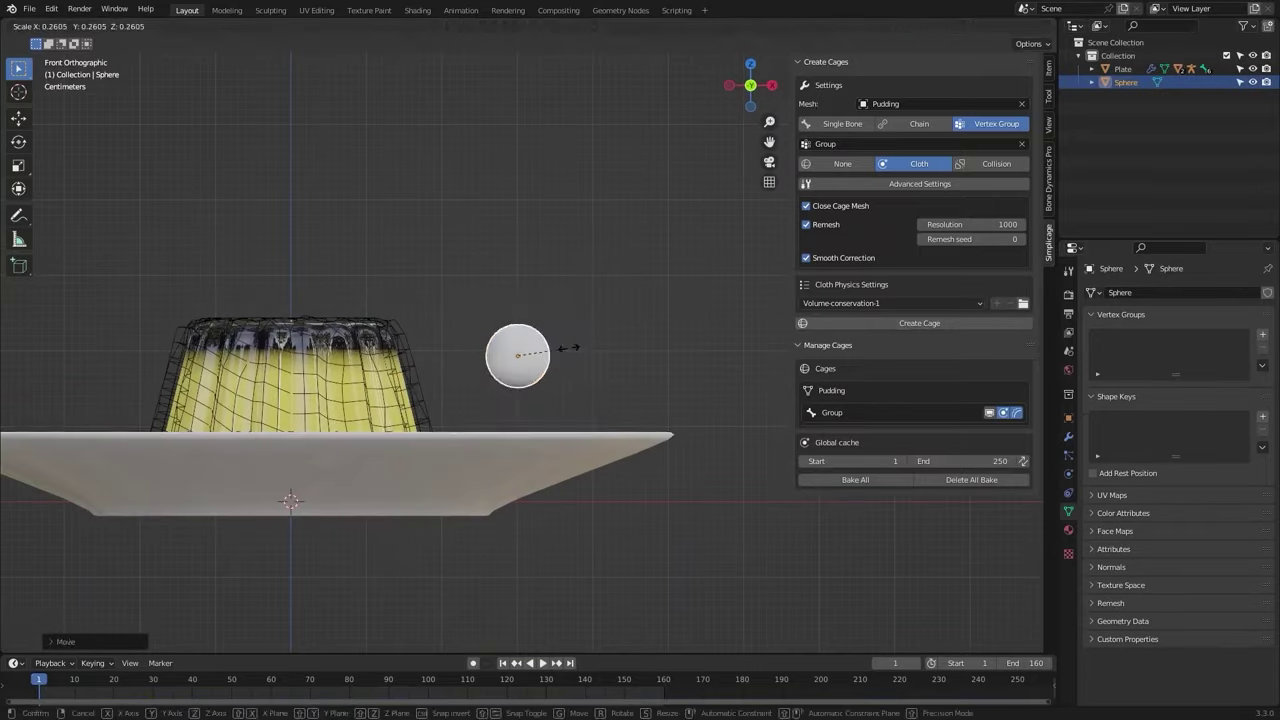
pyautogui.click(585, 342)
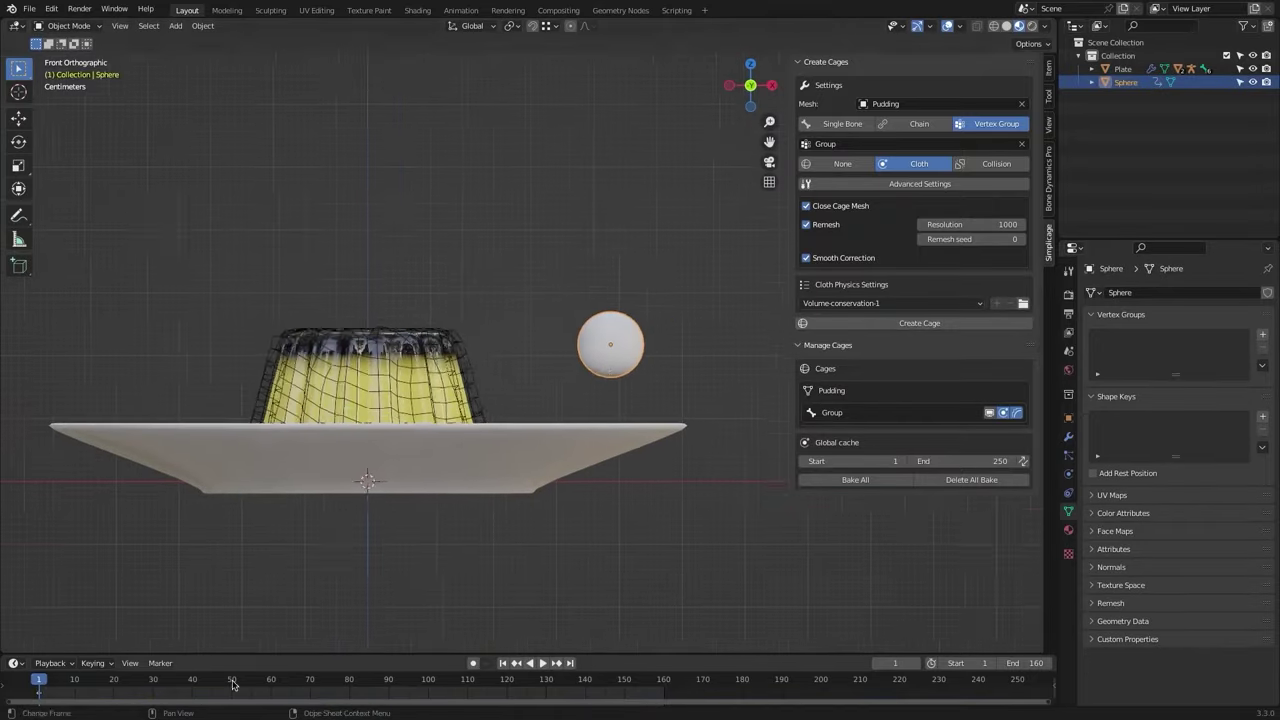
pyautogui.press('g')
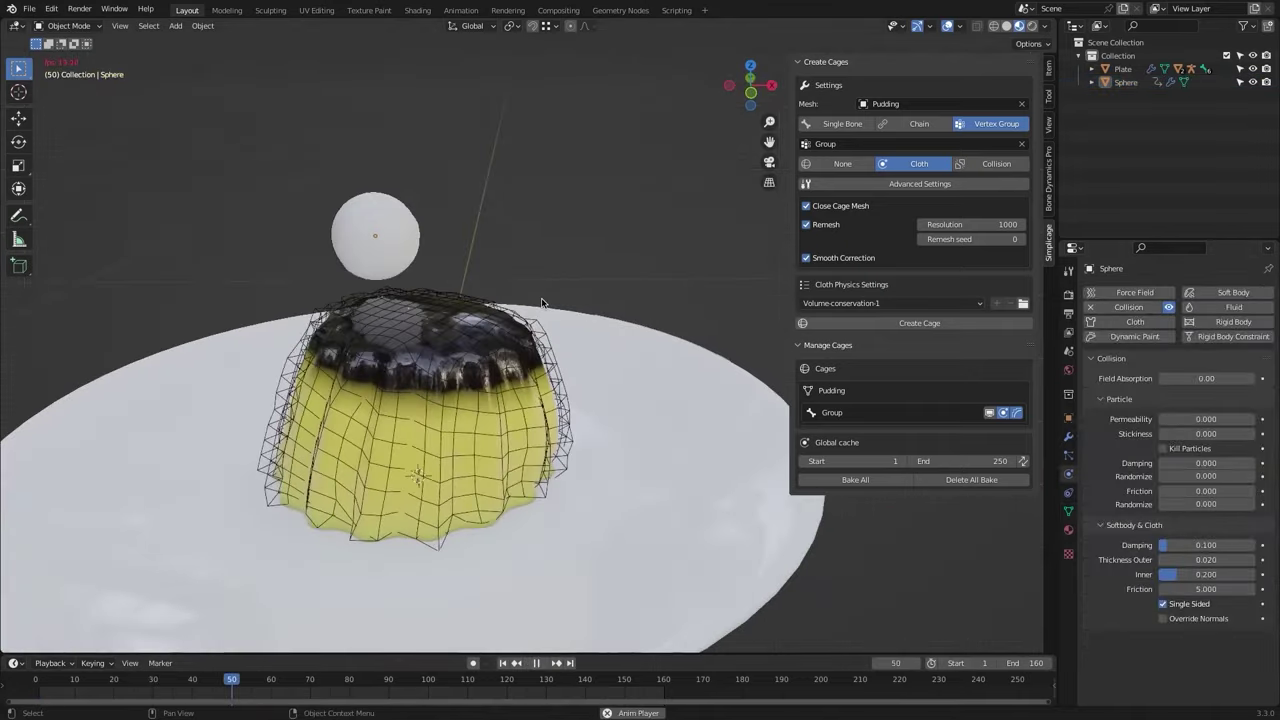
pyautogui.press('Escape')
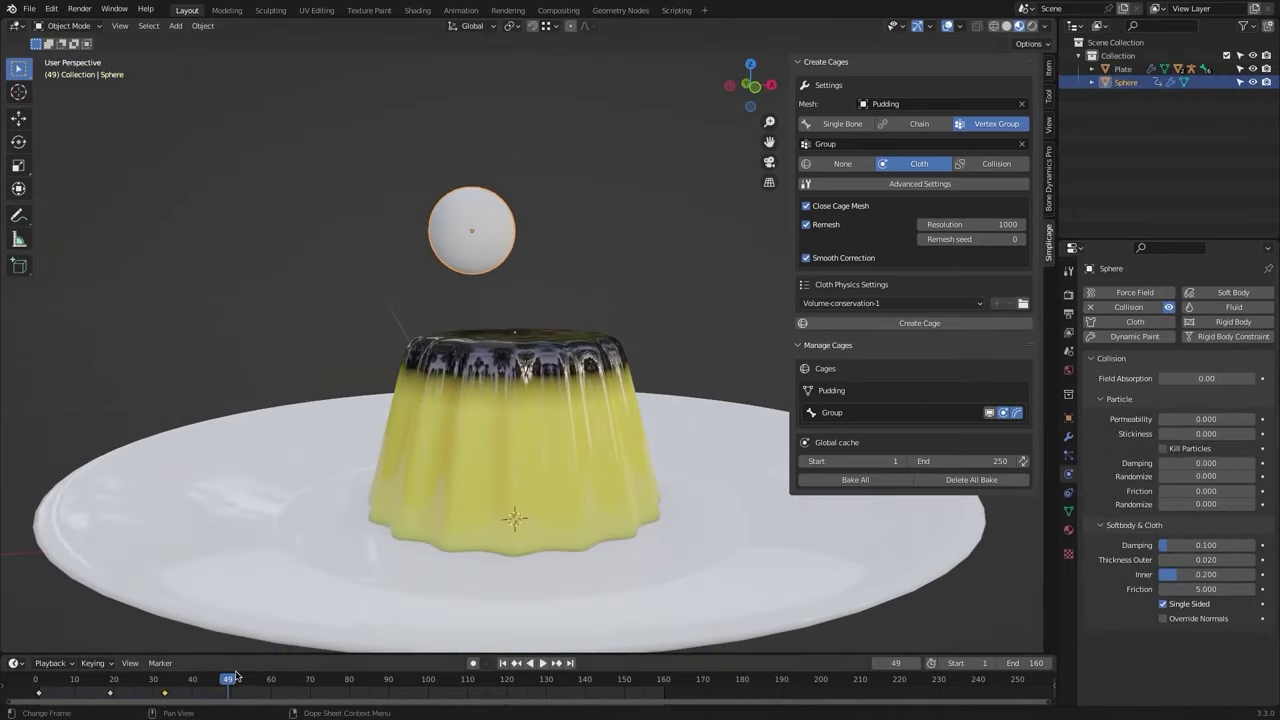
# Keyframe the sphere's location at frame 69 and a further position, then play the roll.
pyautogui.moveTo(236, 677); pyautogui.dragTo(307, 681)
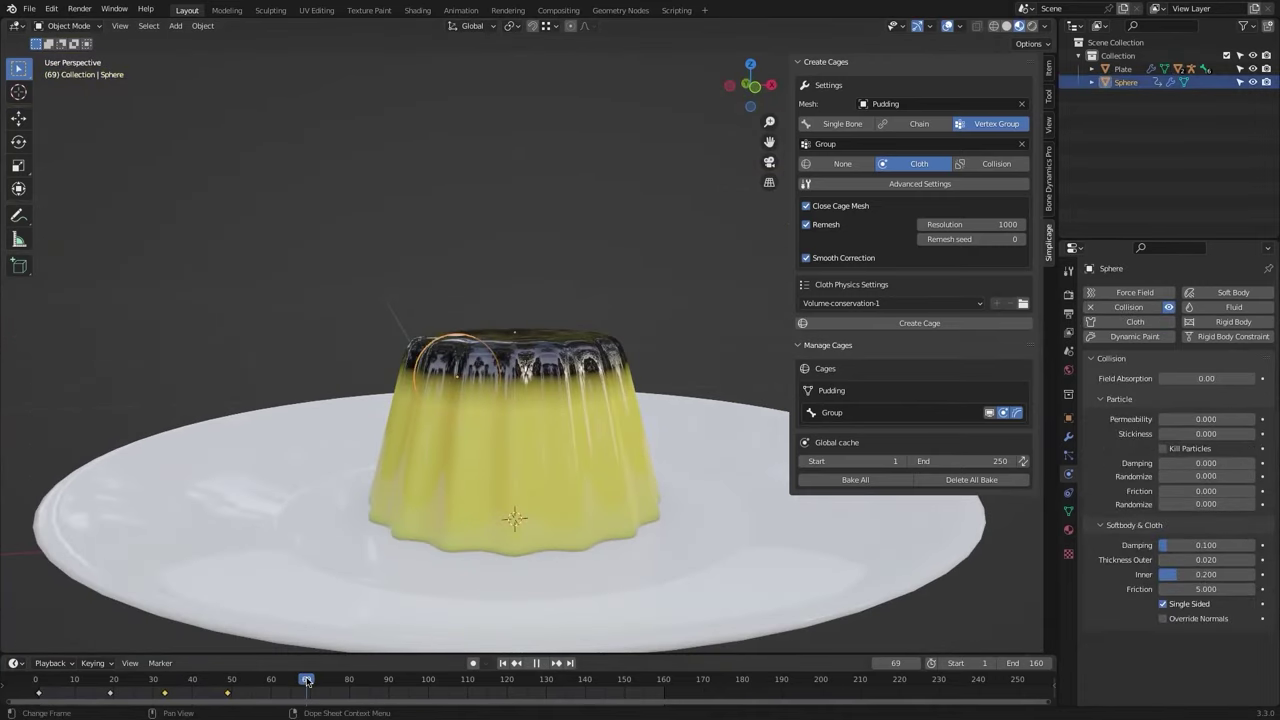
pyautogui.press('g')
pyautogui.click(515, 372)
pyautogui.press('i')
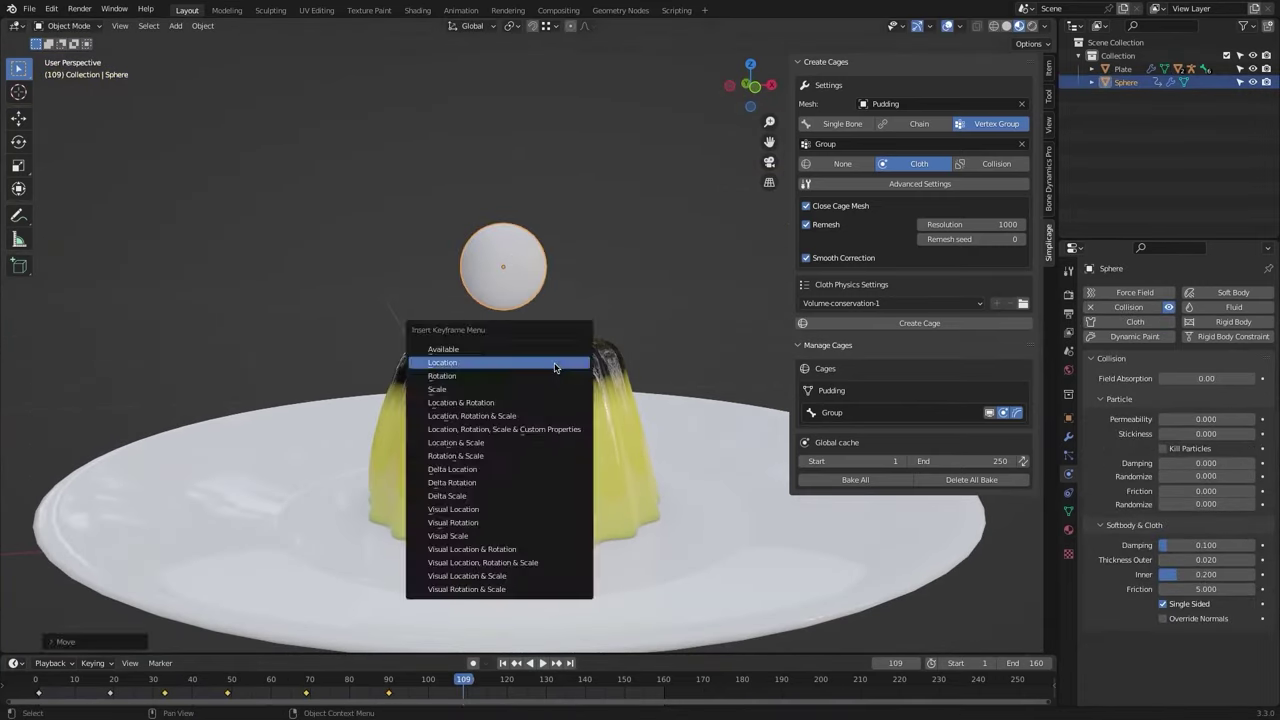
pyautogui.click(557, 366)
pyautogui.press('g')
pyautogui.click(560, 435)
pyautogui.press('i')
pyautogui.press('space')
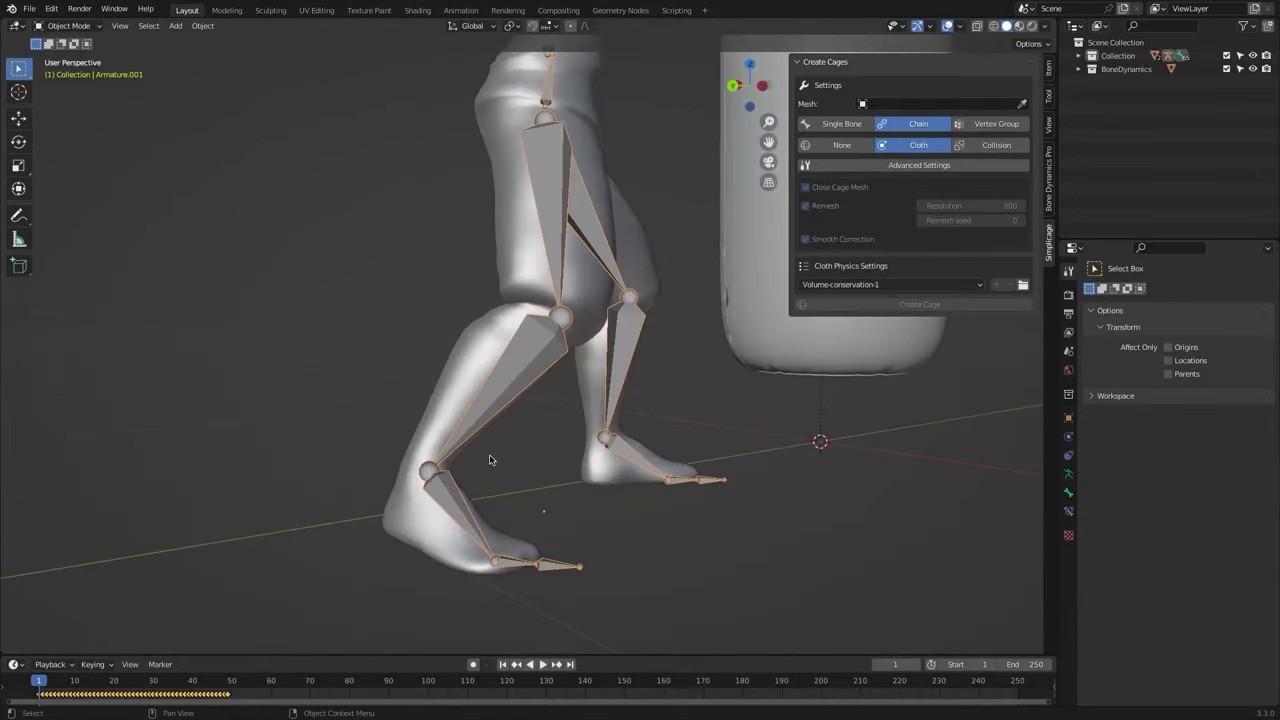
# Create a collision box around the boxer's RightFoot bone in Pose Mode.
pyautogui.hotkey('ctrl', 'Tab')
pyautogui.click(455, 517)
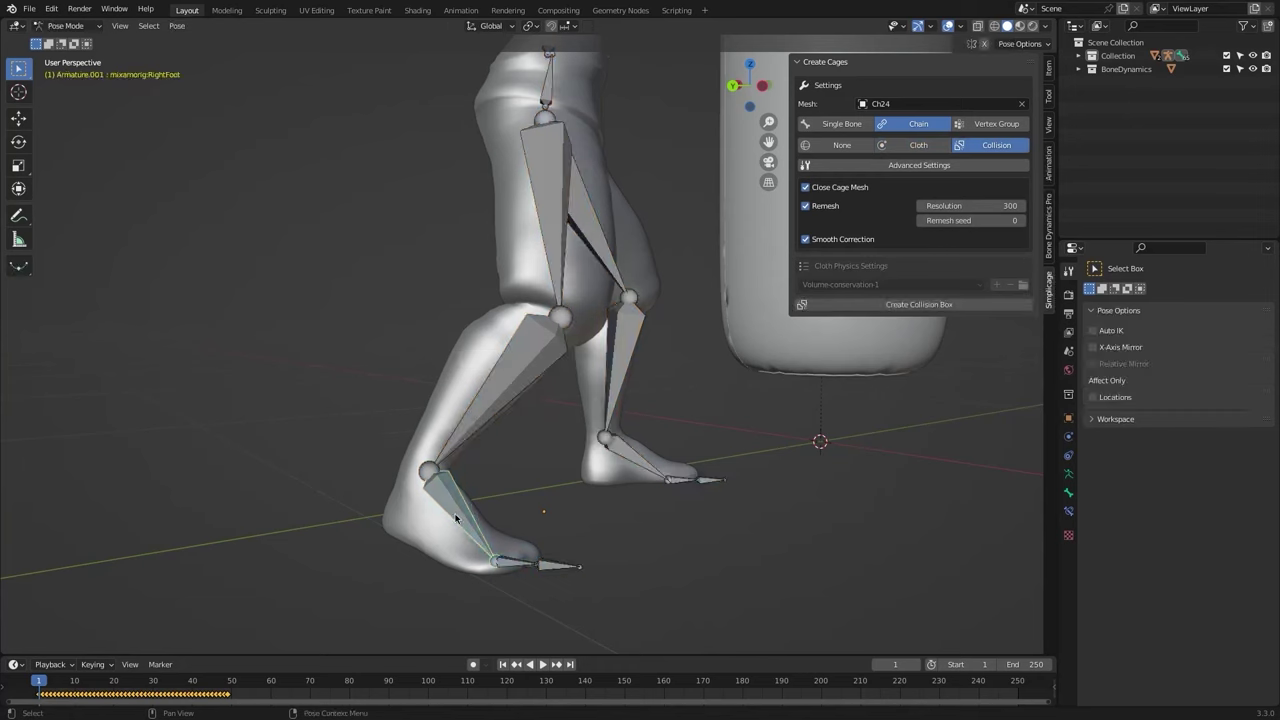
pyautogui.click(914, 304)
pyautogui.scroll(-8, 663, 312)
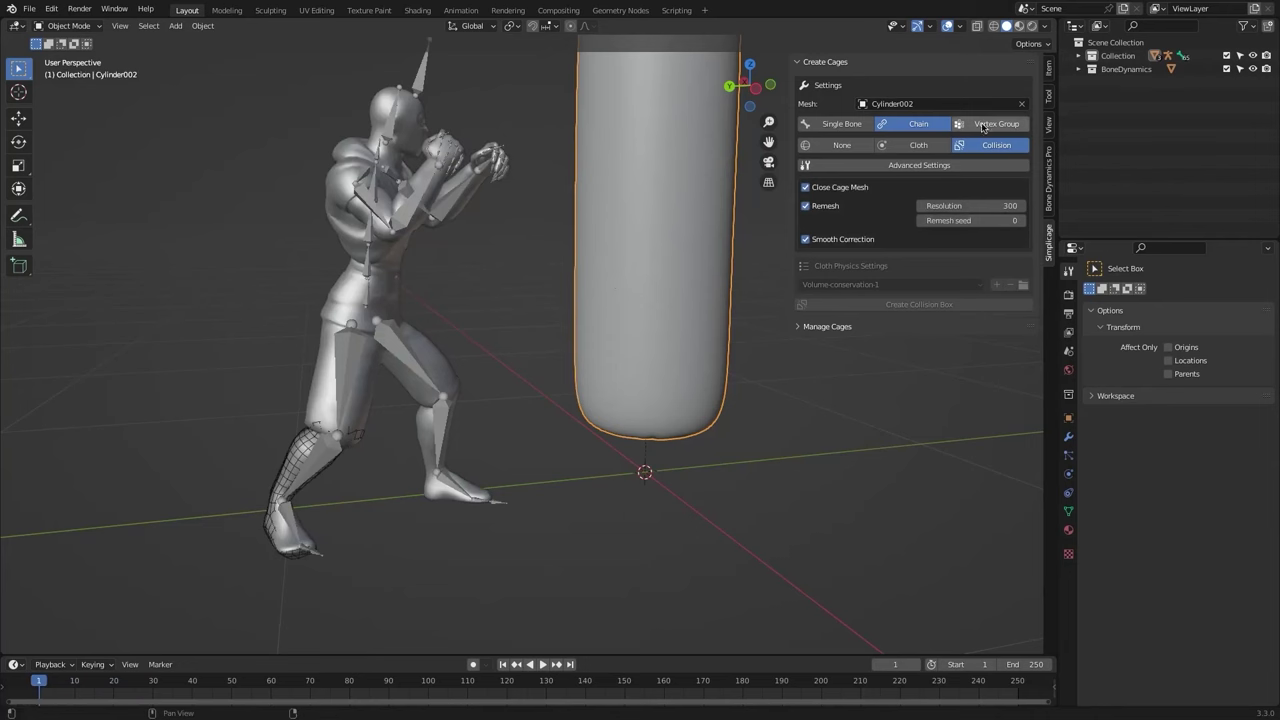
# Create a cloth cage for the bag from the 'Punching' vertex group with Tension 10.
pyautogui.click(983, 125)
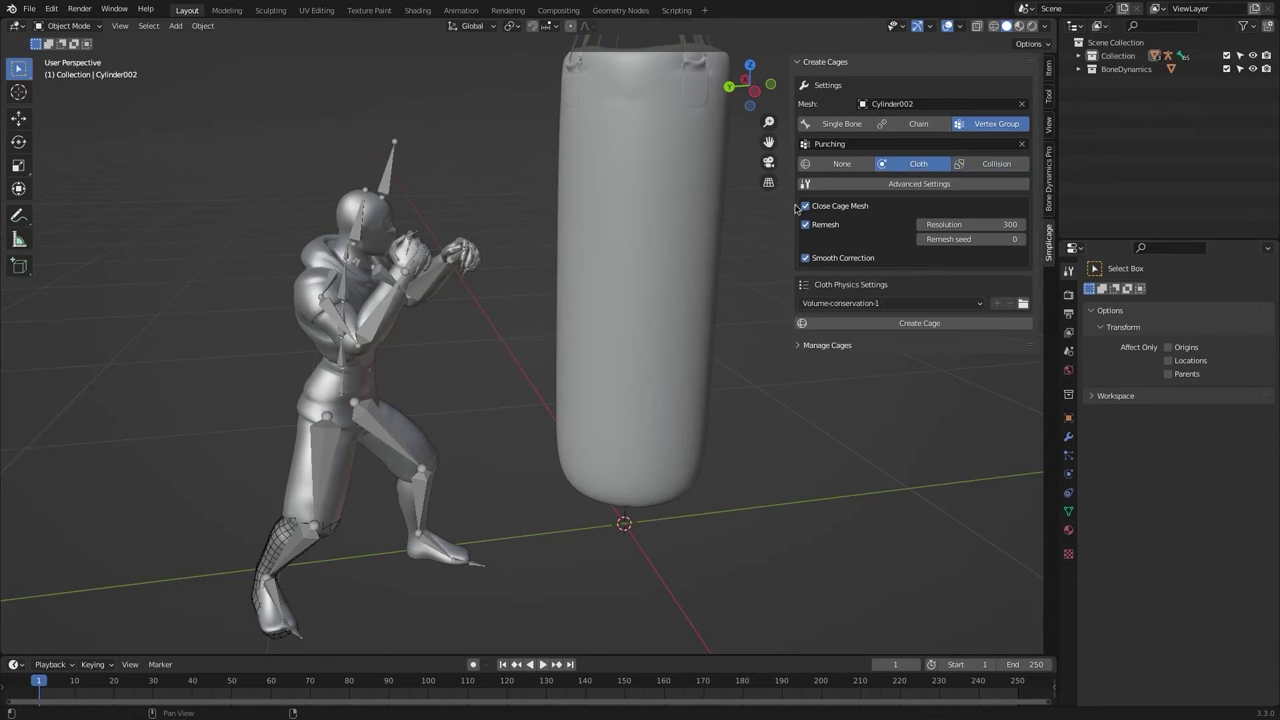
pyautogui.click(912, 327)
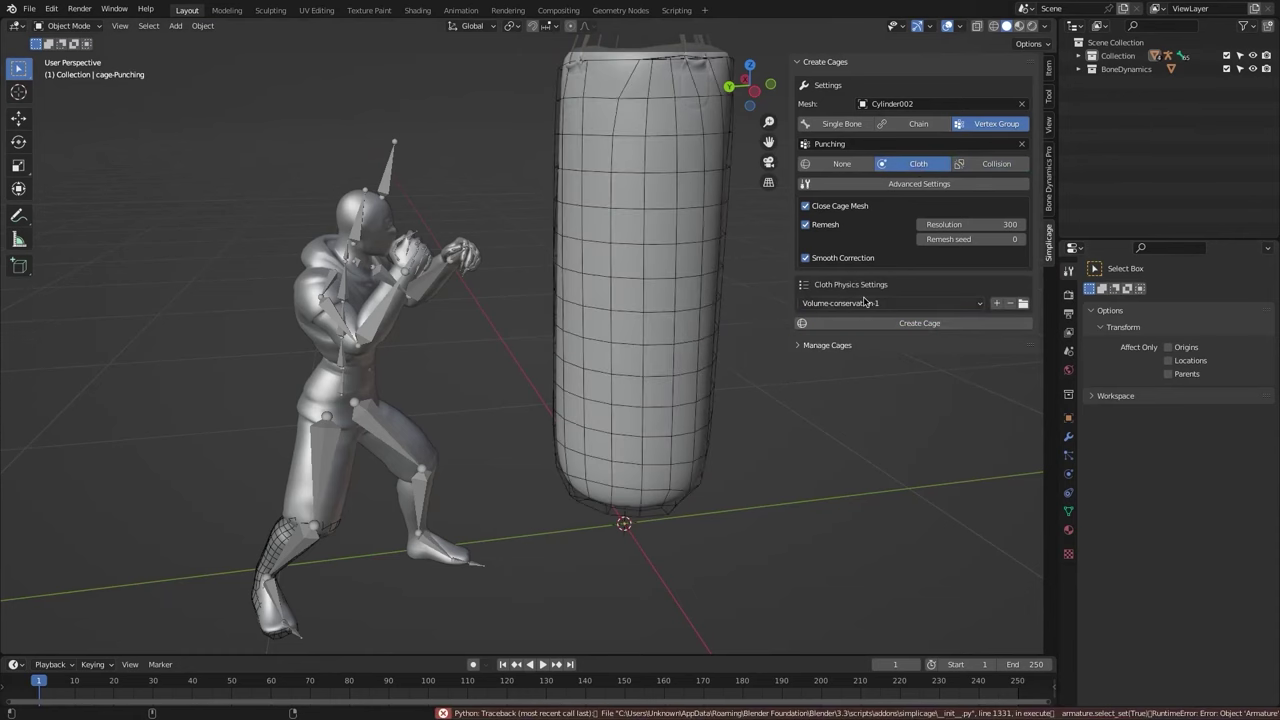
pyautogui.press('space')
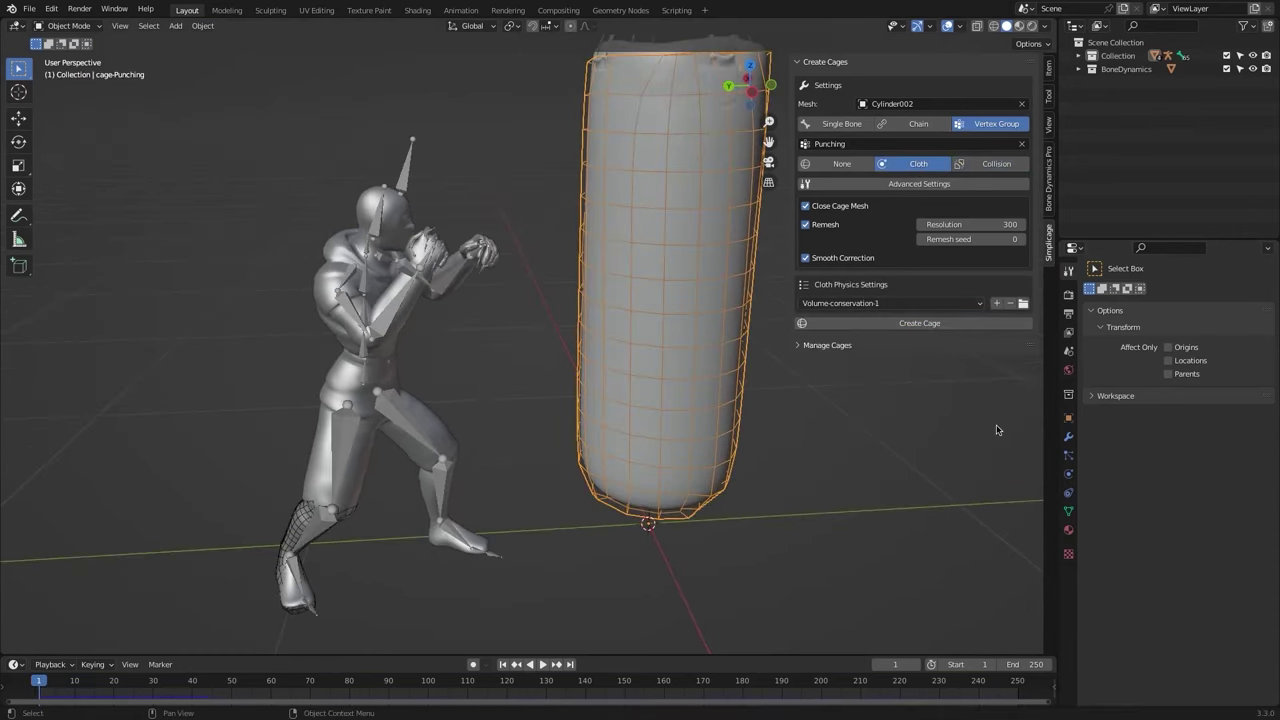
pyautogui.click(1069, 440)
pyautogui.click(1068, 474)
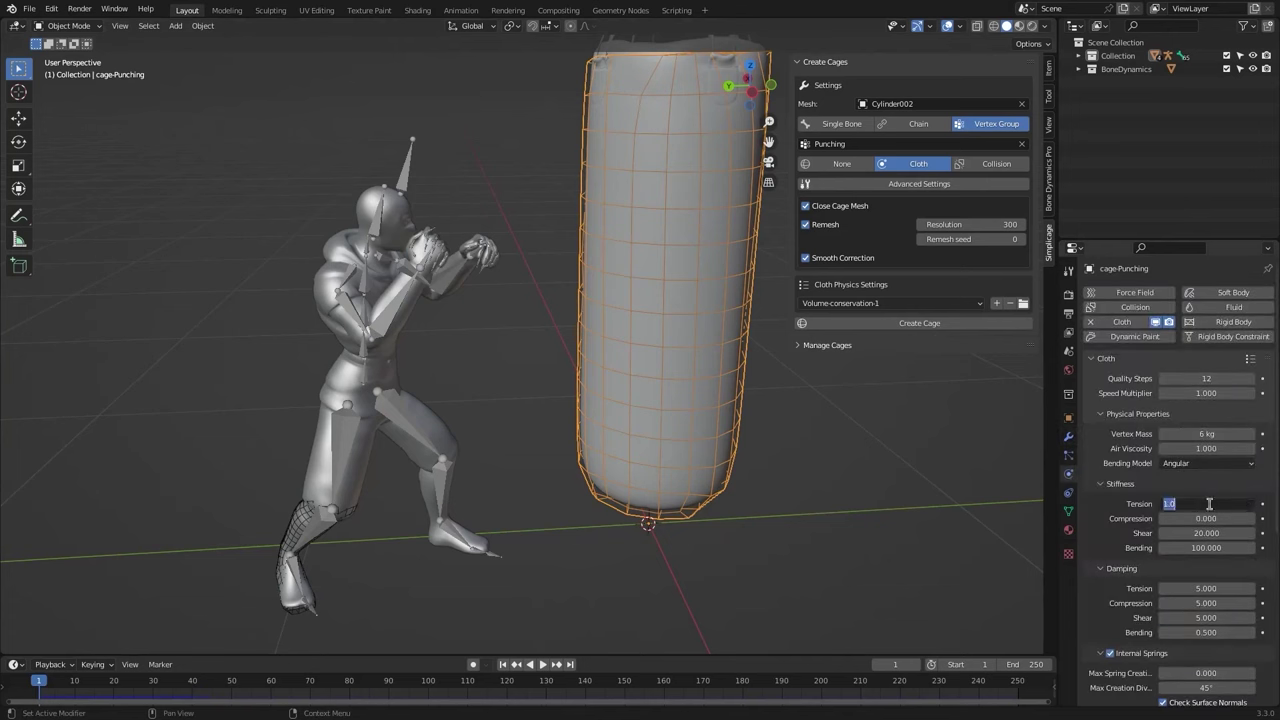
pyautogui.write('10')
pyautogui.press('Return')
# Play the punch in material view with the armature hidden, then drop the oranges into the crate.
pyautogui.press('space')
pyautogui.press('Escape')
pyautogui.press('z')
pyautogui.press('2')
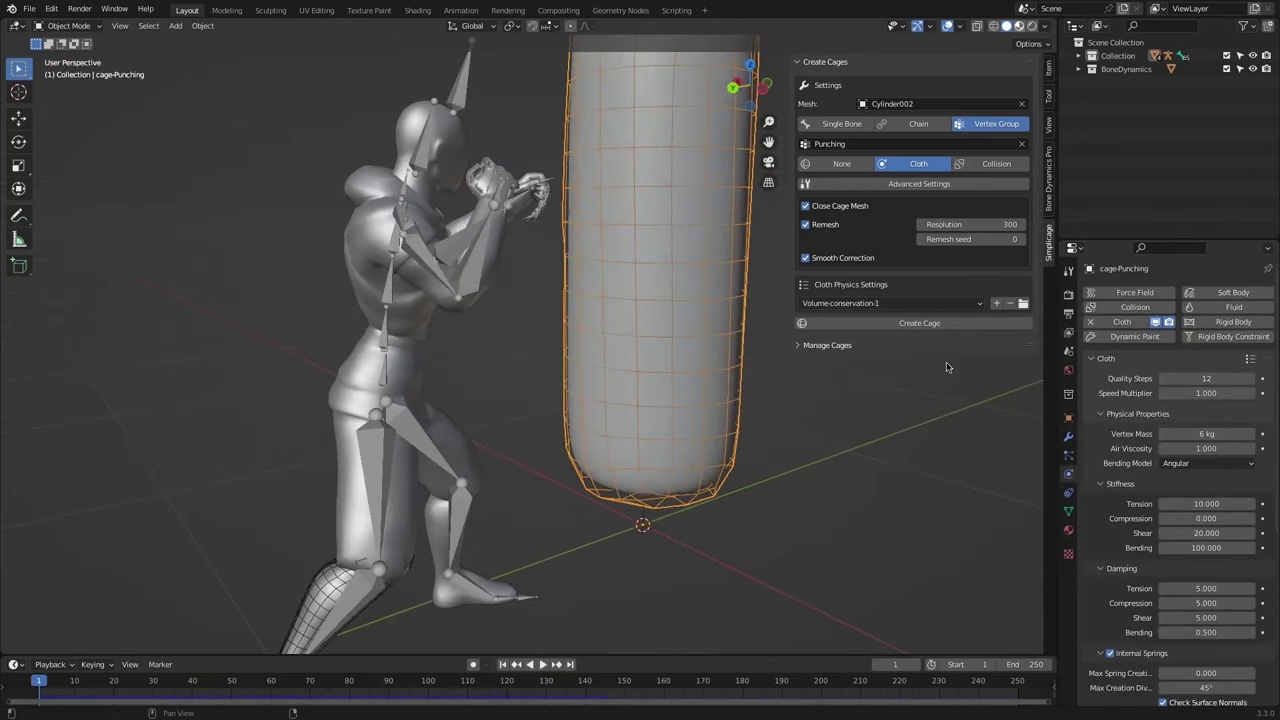
pyautogui.click(454, 75)
pyautogui.press('h')
pyautogui.press('space')
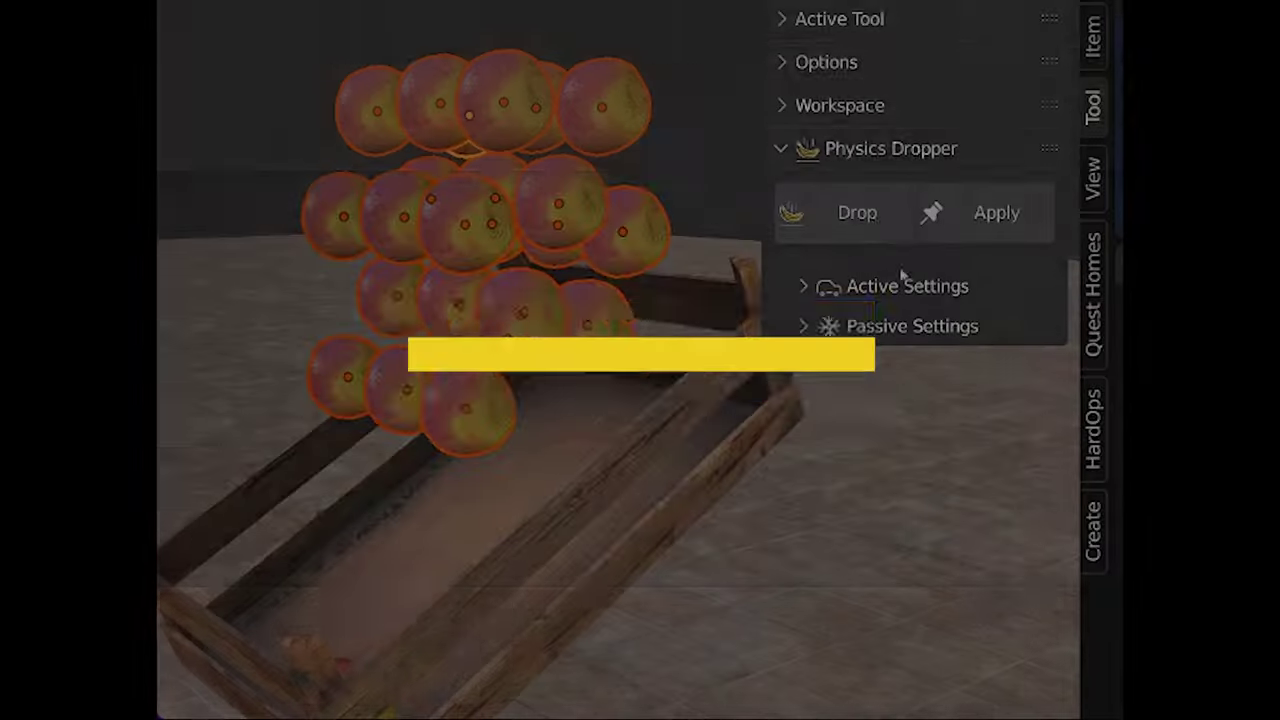
pyautogui.click(871, 212)
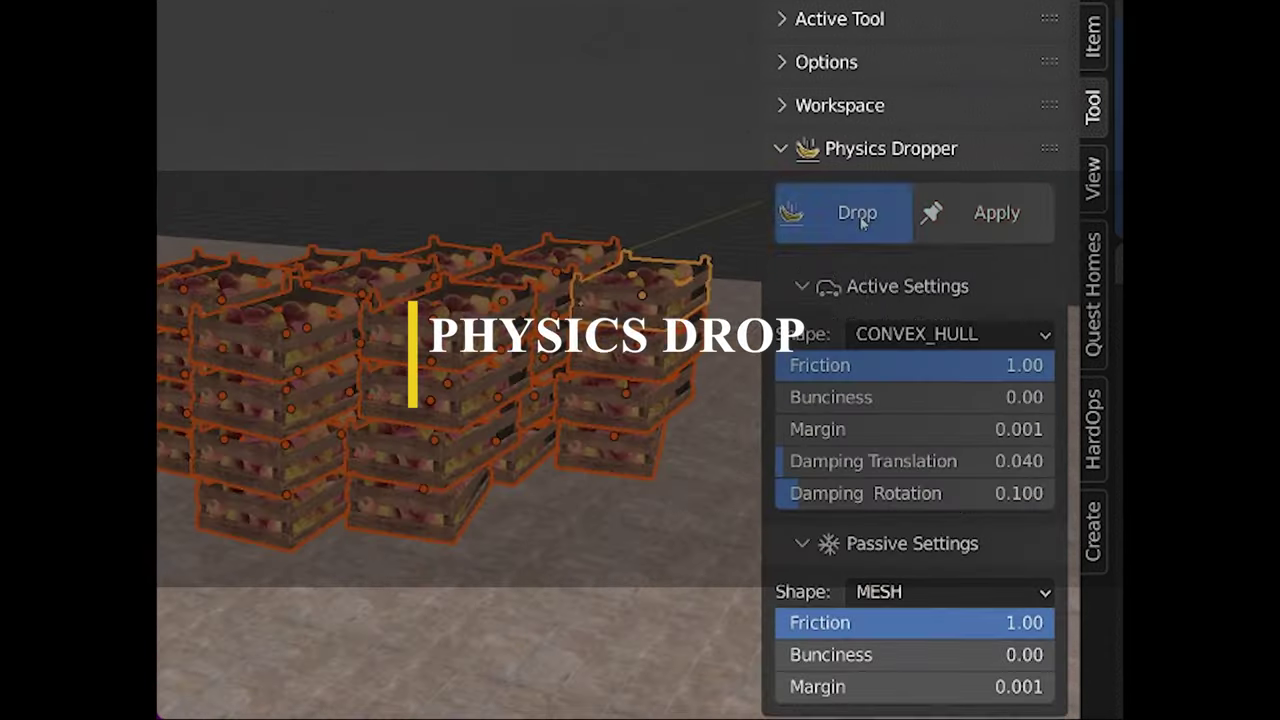
# Drop the selected crates onto the stacks and apply their settled positions.
pyautogui.click(862, 218)
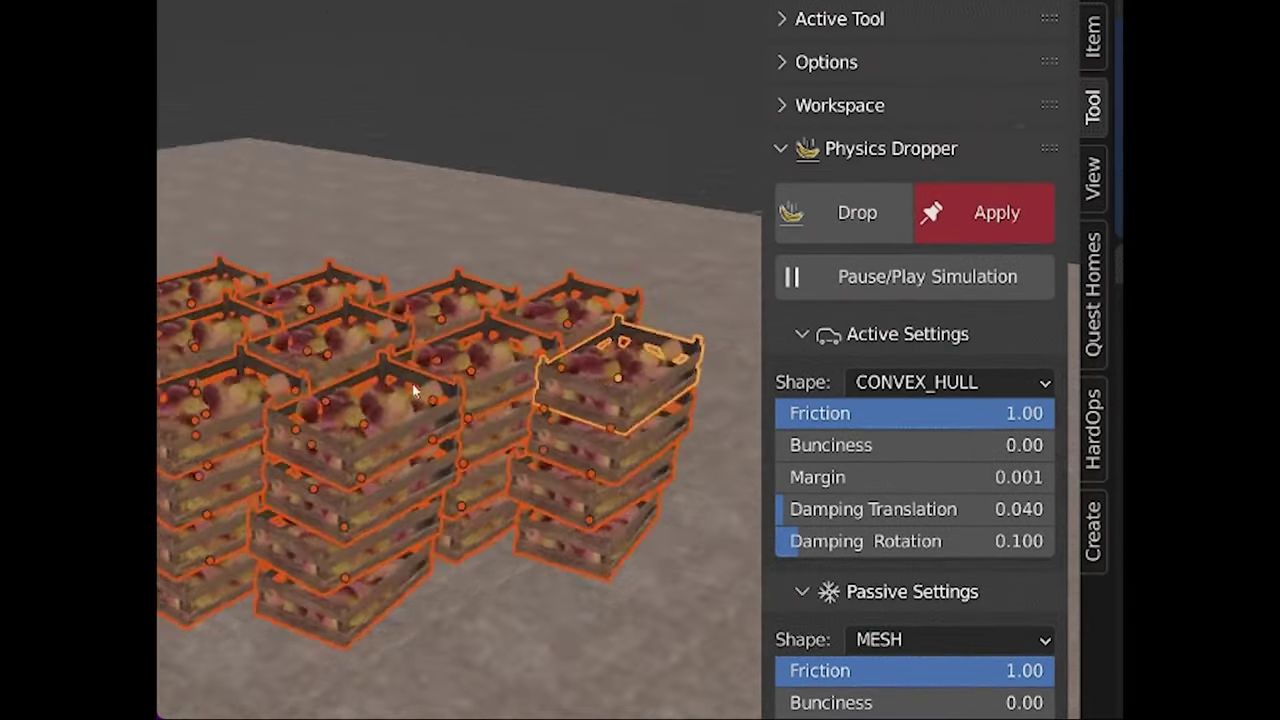
pyautogui.moveTo(414, 392); pyautogui.dragTo(424, 410, button='middle')
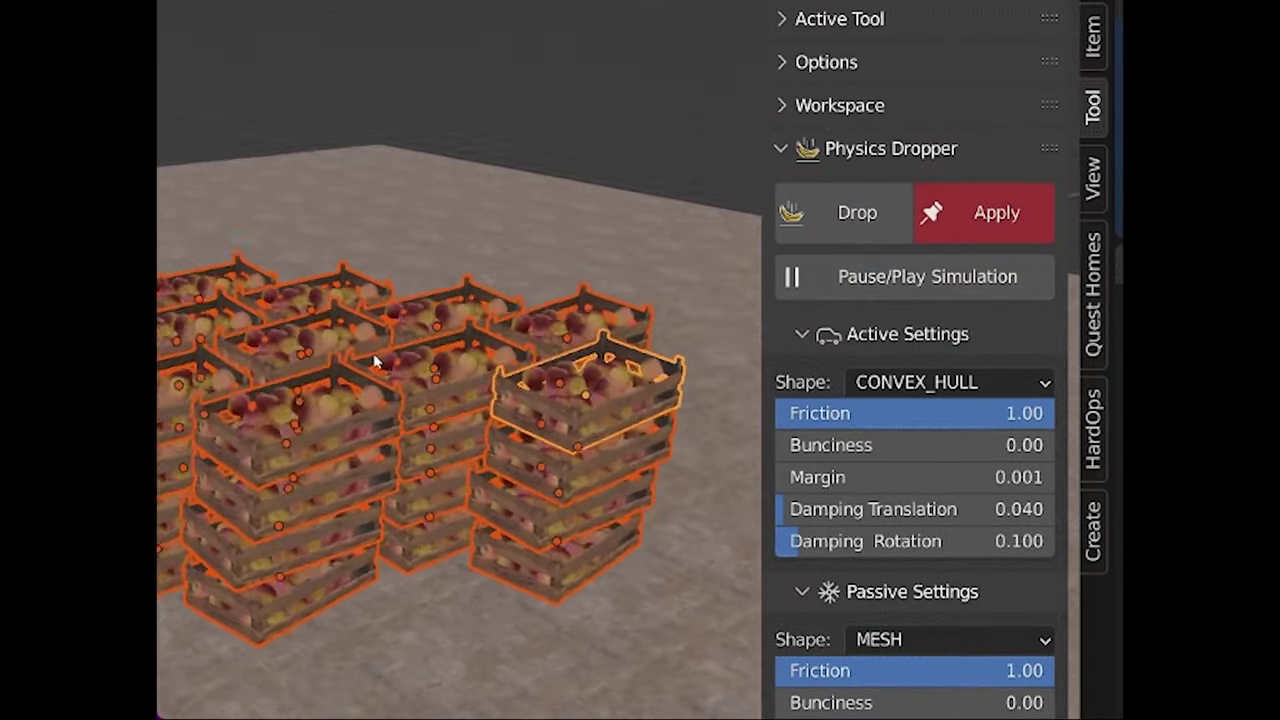
pyautogui.click(997, 222)
pyautogui.moveTo(570, 388); pyautogui.dragTo(545, 395, button='middle')
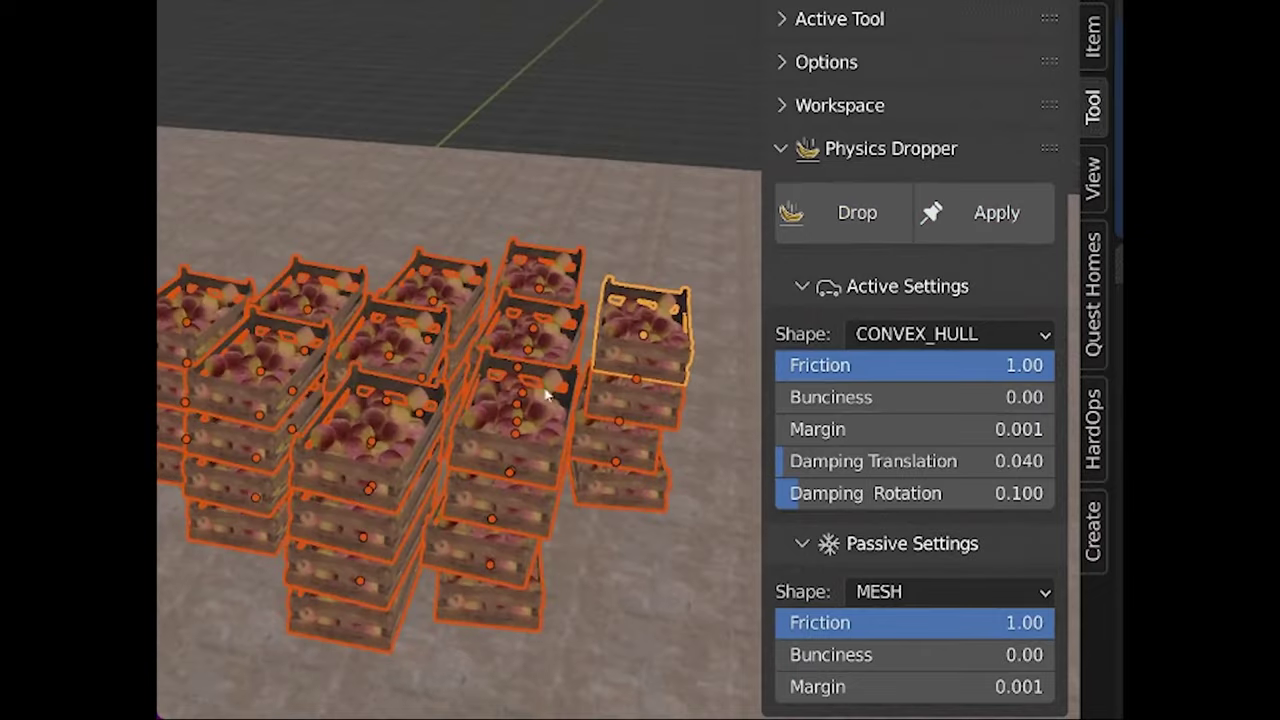
# Duplicate the three top crates upward, drop and apply them, then drop the bananas.
pyautogui.click(368, 395)
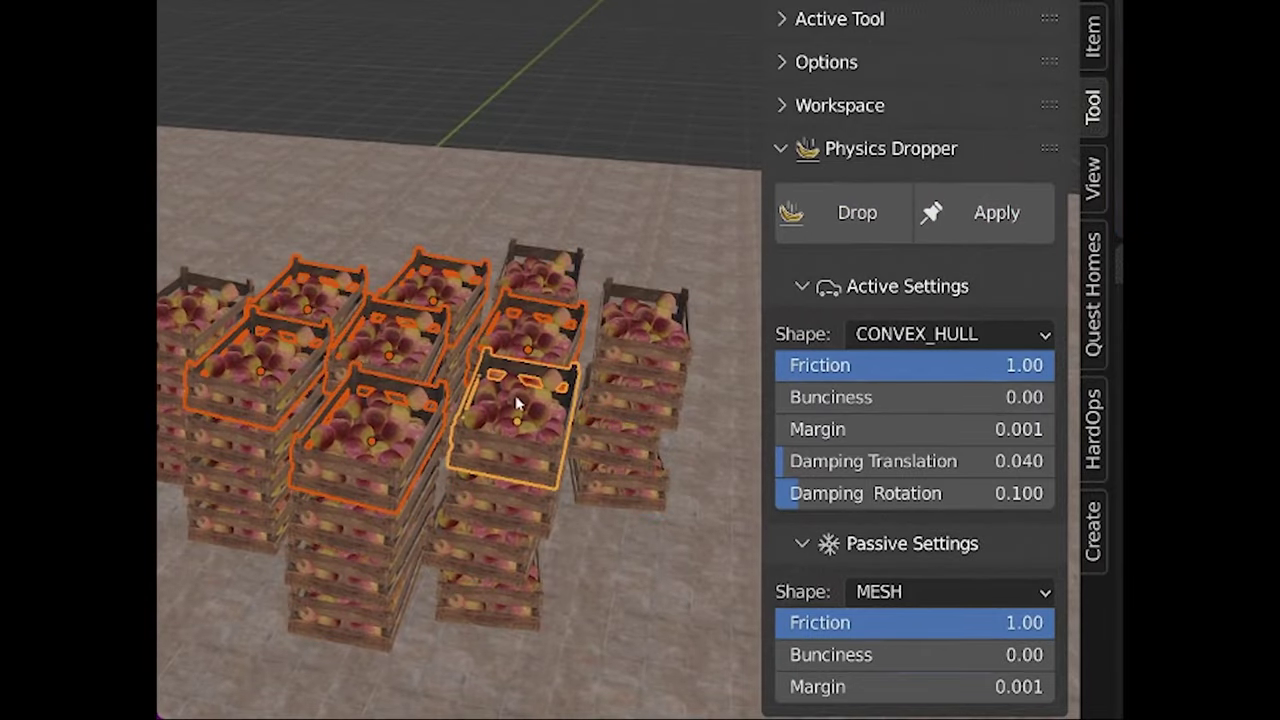
pyautogui.press('KP_1')
pyautogui.press('g')
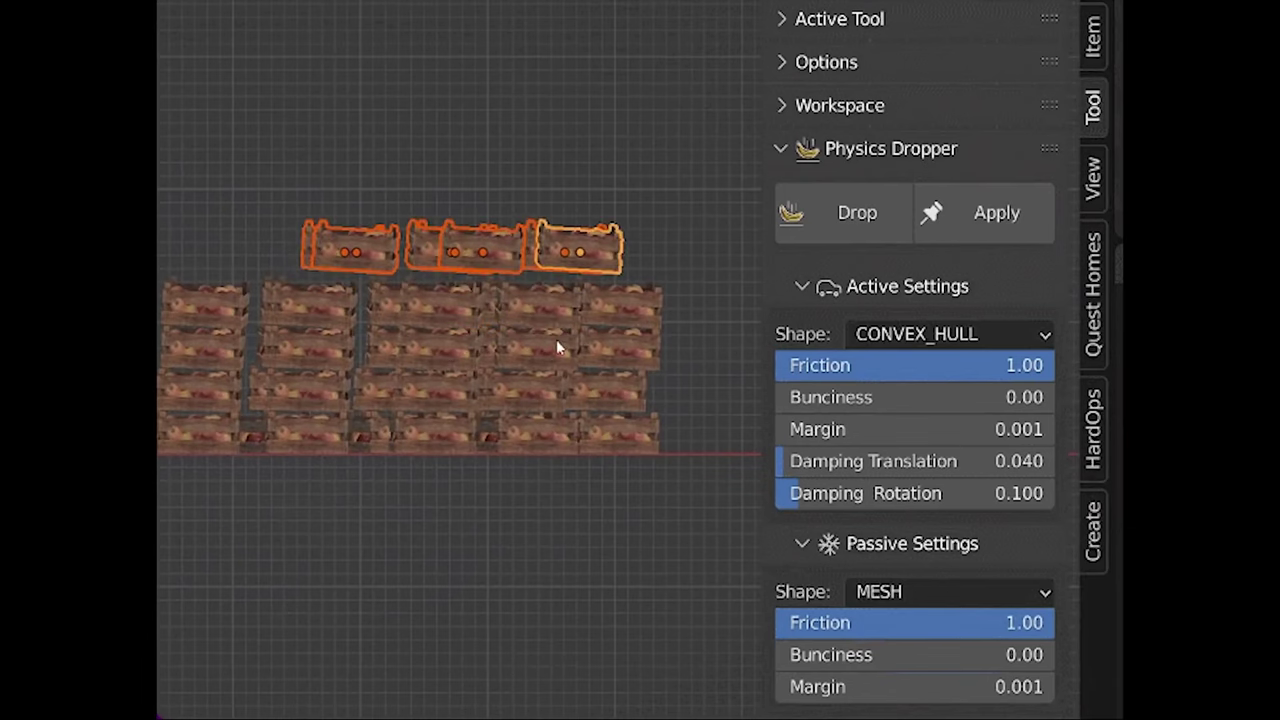
pyautogui.hotkey('shift', 'd')
pyautogui.click(462, 289)
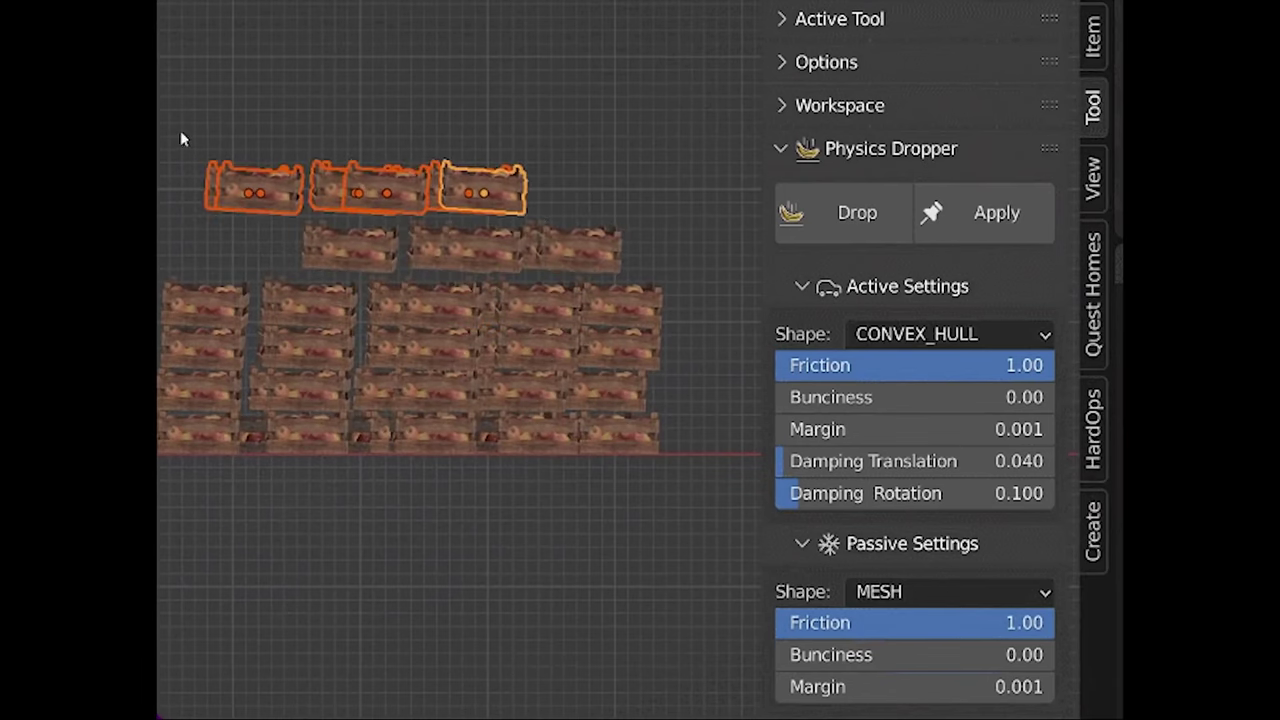
pyautogui.moveTo(180, 130); pyautogui.dragTo(671, 277)
pyautogui.moveTo(671, 277); pyautogui.dragTo(520, 360, button='middle')
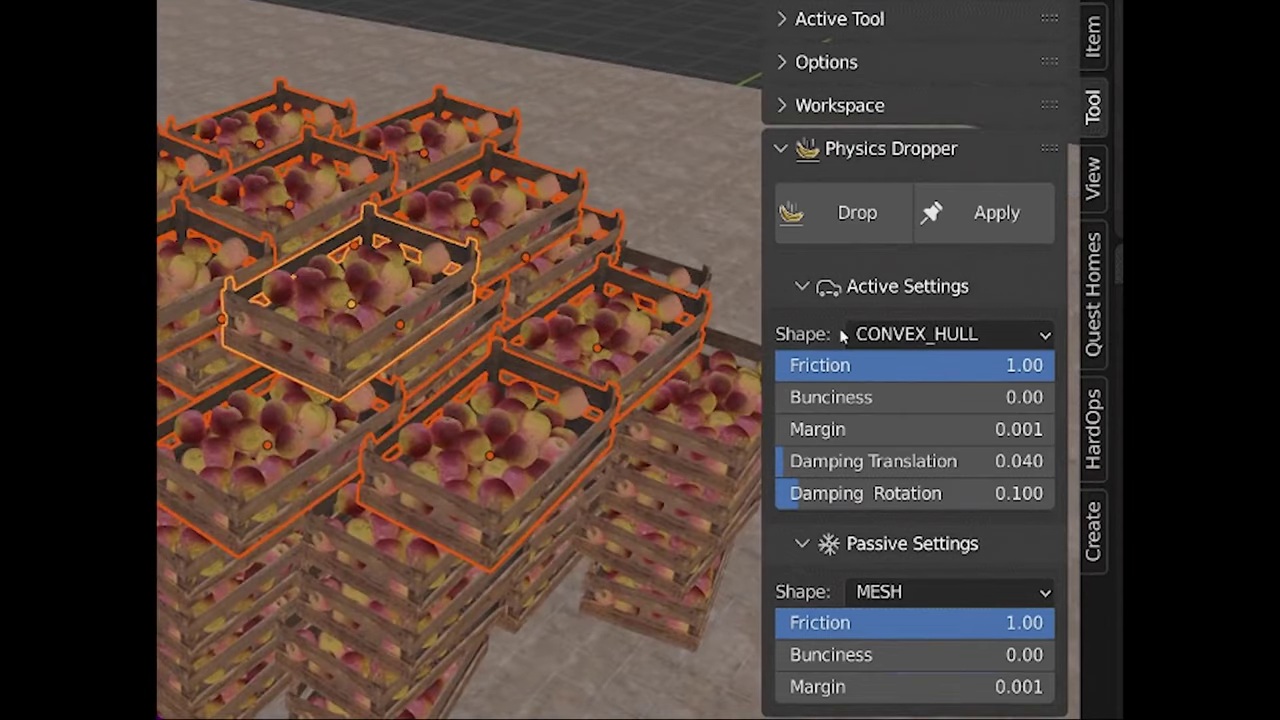
pyautogui.click(878, 238)
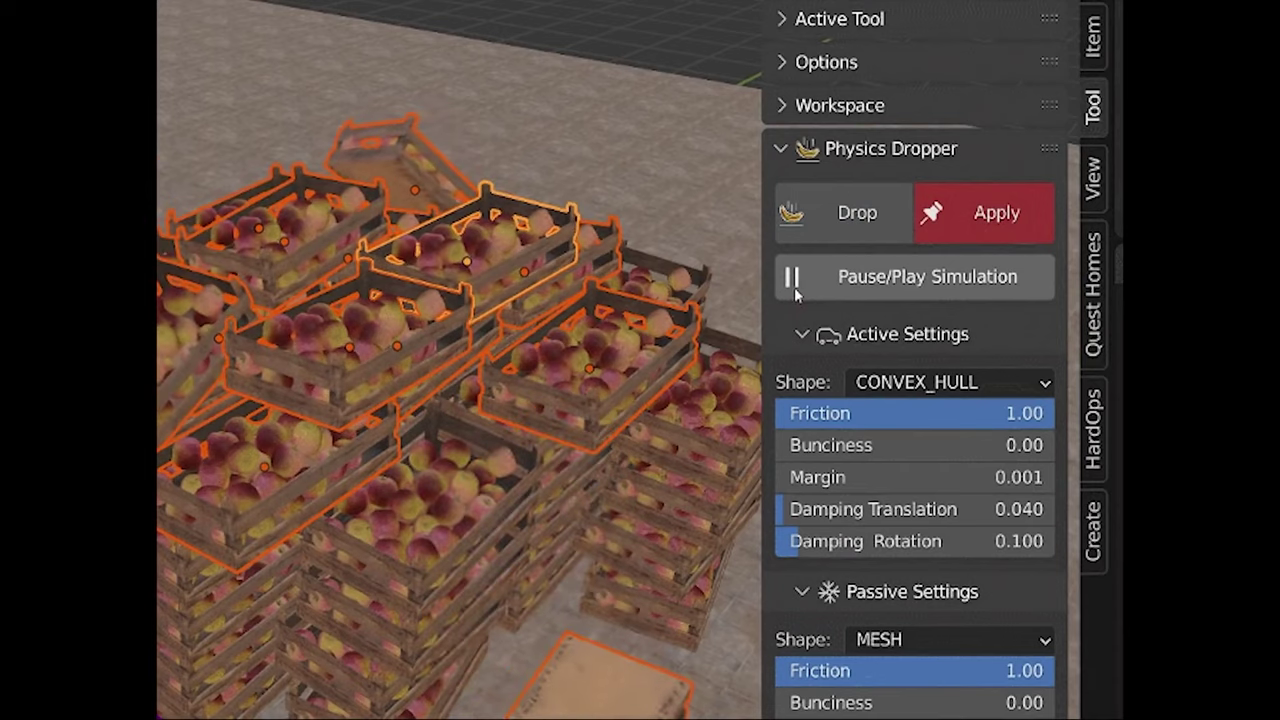
pyautogui.click(957, 226)
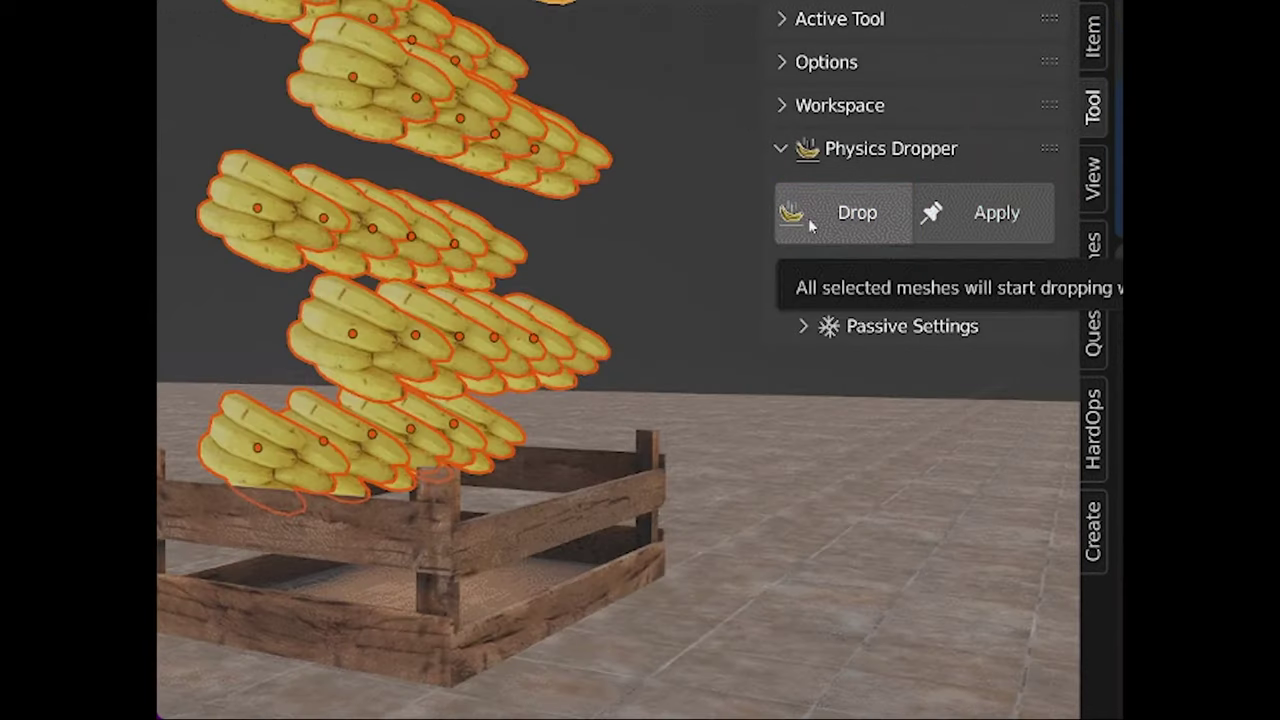
pyautogui.click(808, 218)
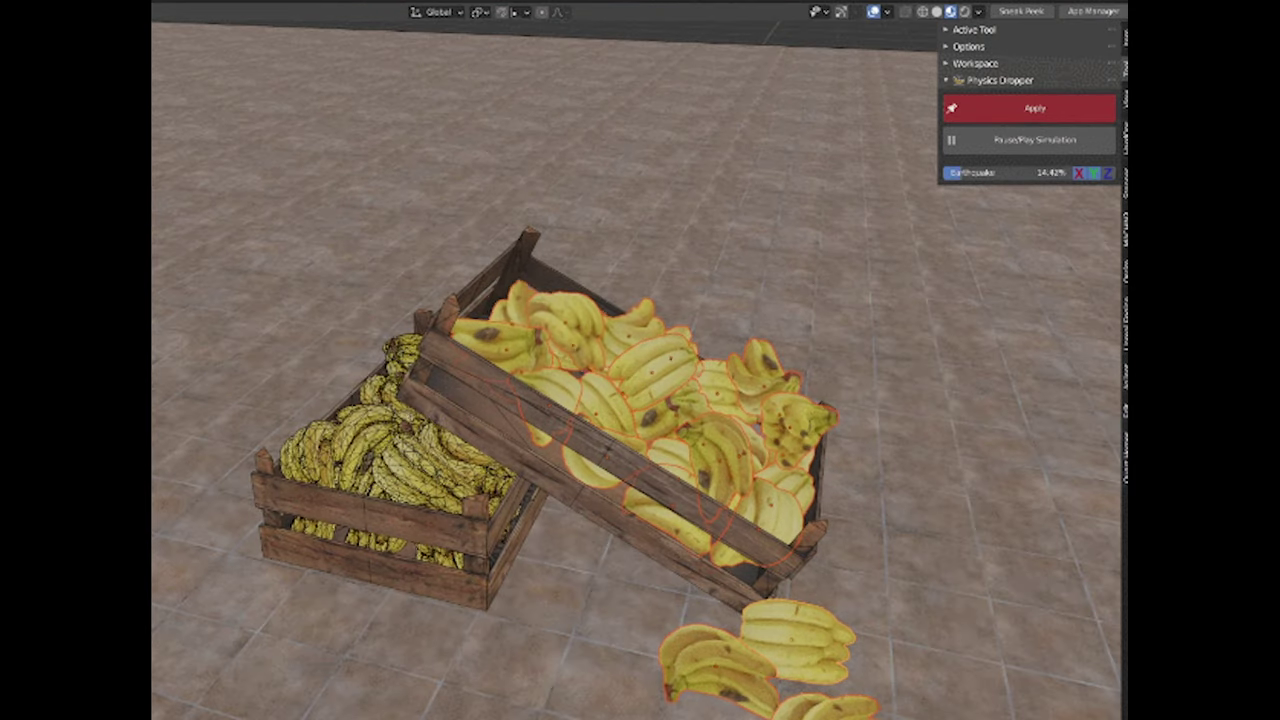
# Shake and apply the bananas with Earthquake, then rotate, raise and drop the empty crate.
pyautogui.moveTo(1000, 172); pyautogui.dragTo(1010, 172)
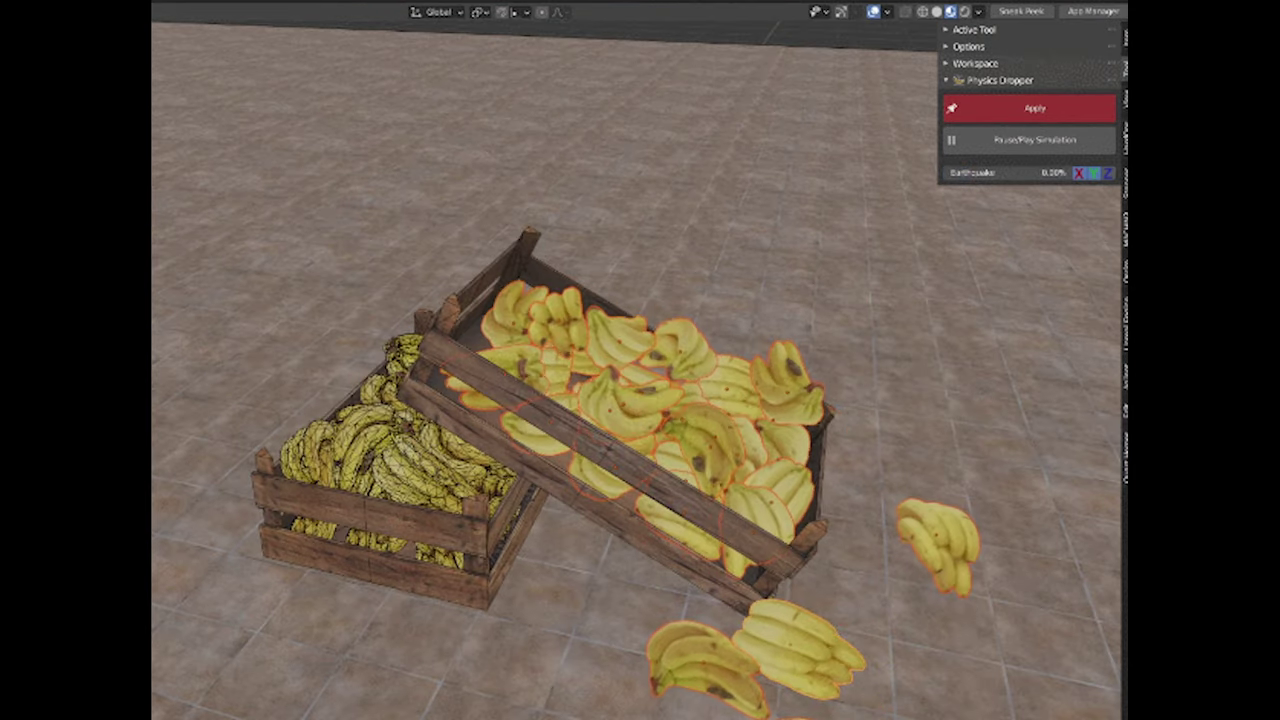
pyautogui.click(1035, 108)
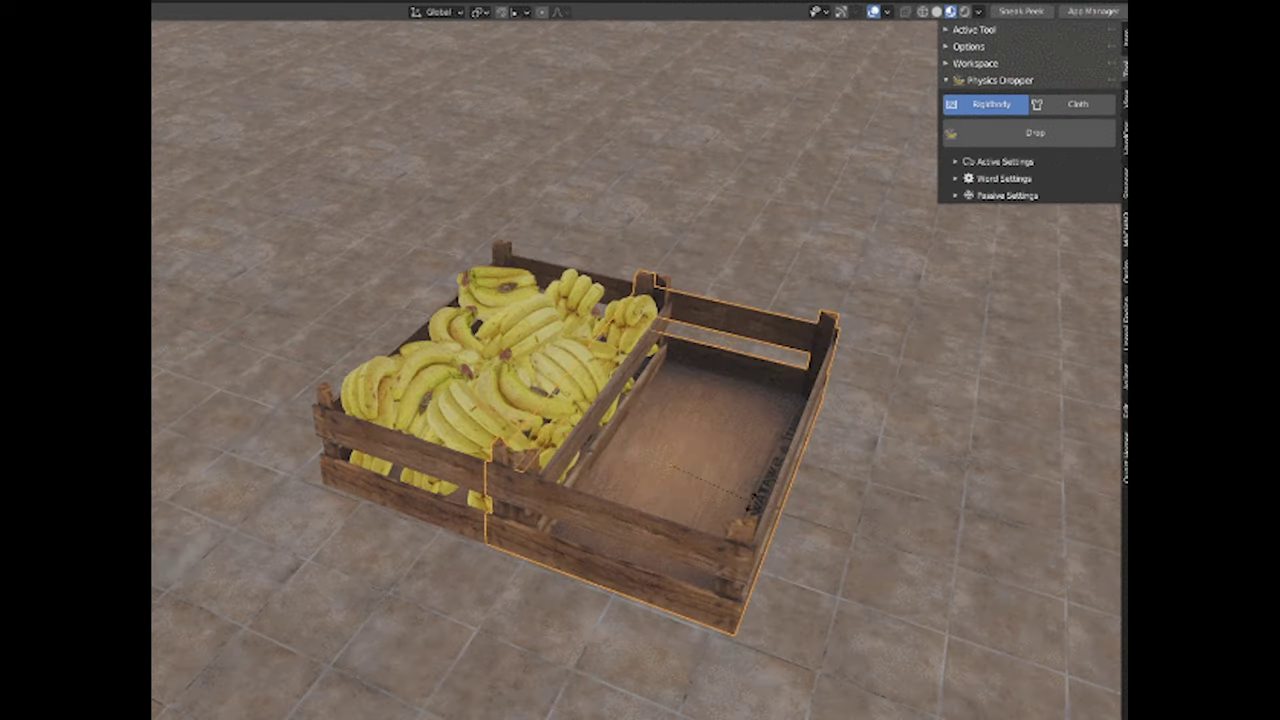
pyautogui.press('r')
pyautogui.press('z')
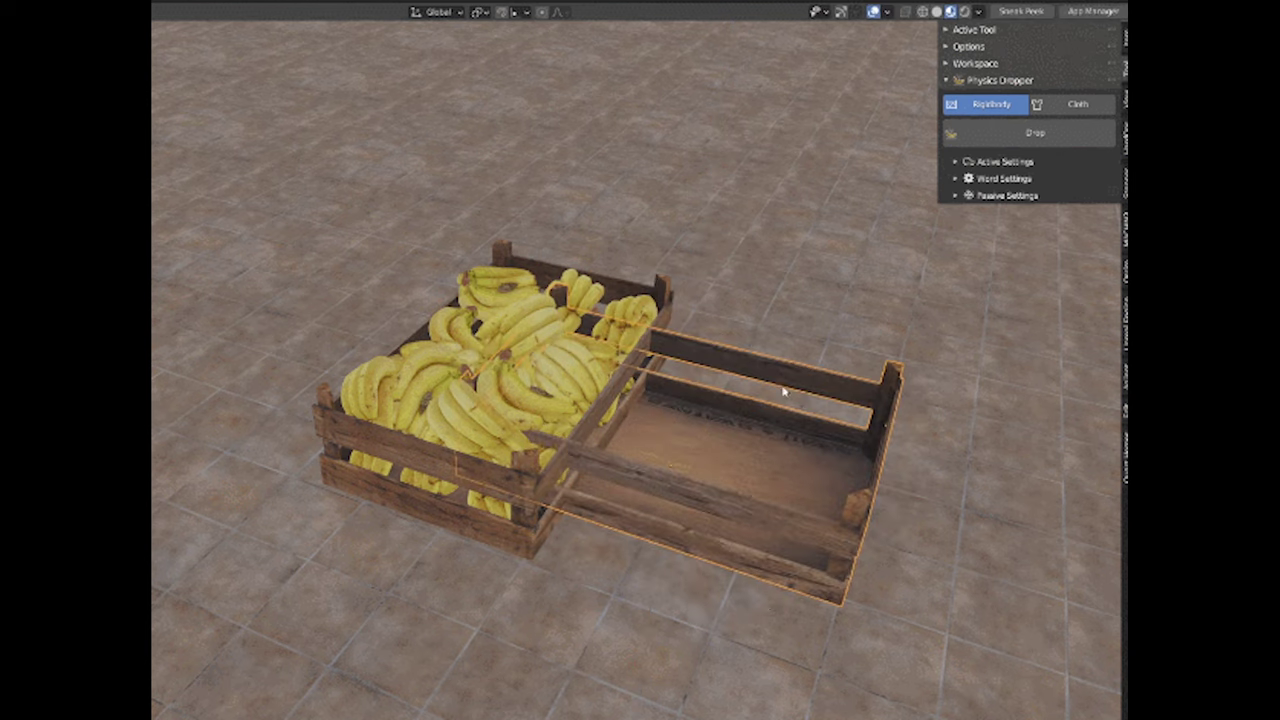
pyautogui.press('g')
pyautogui.press('z')
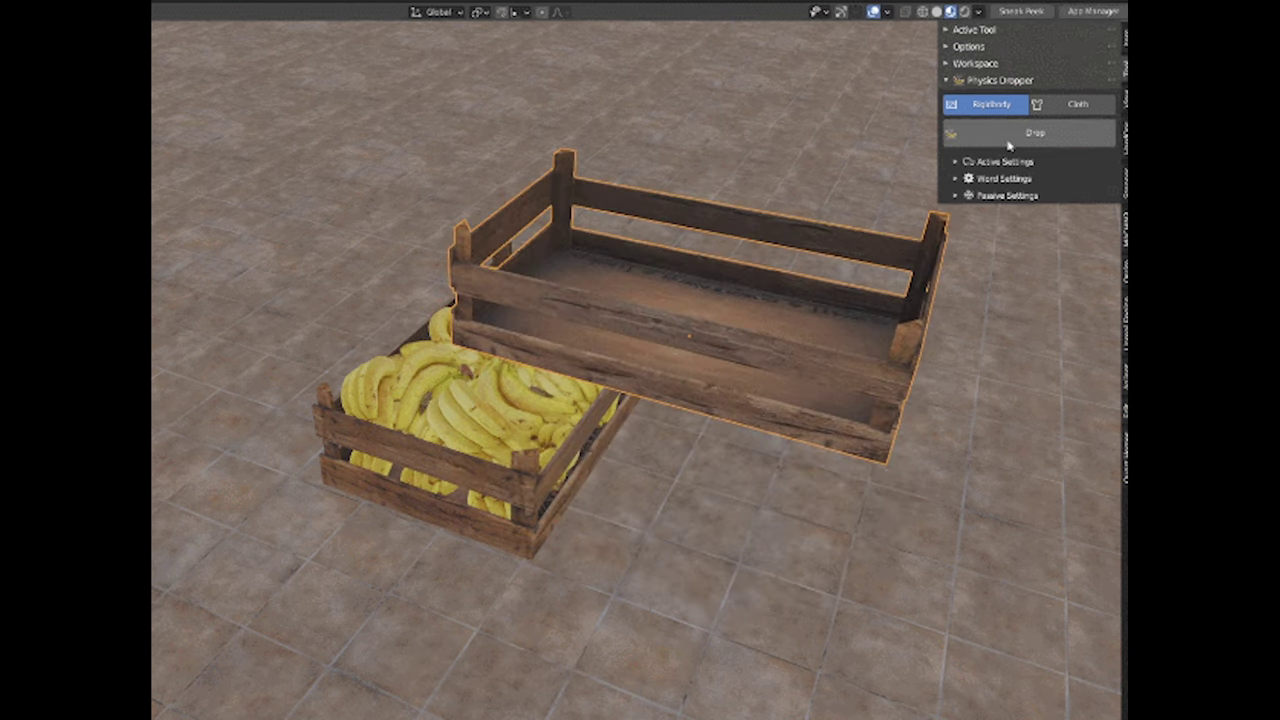
pyautogui.click(1022, 134)
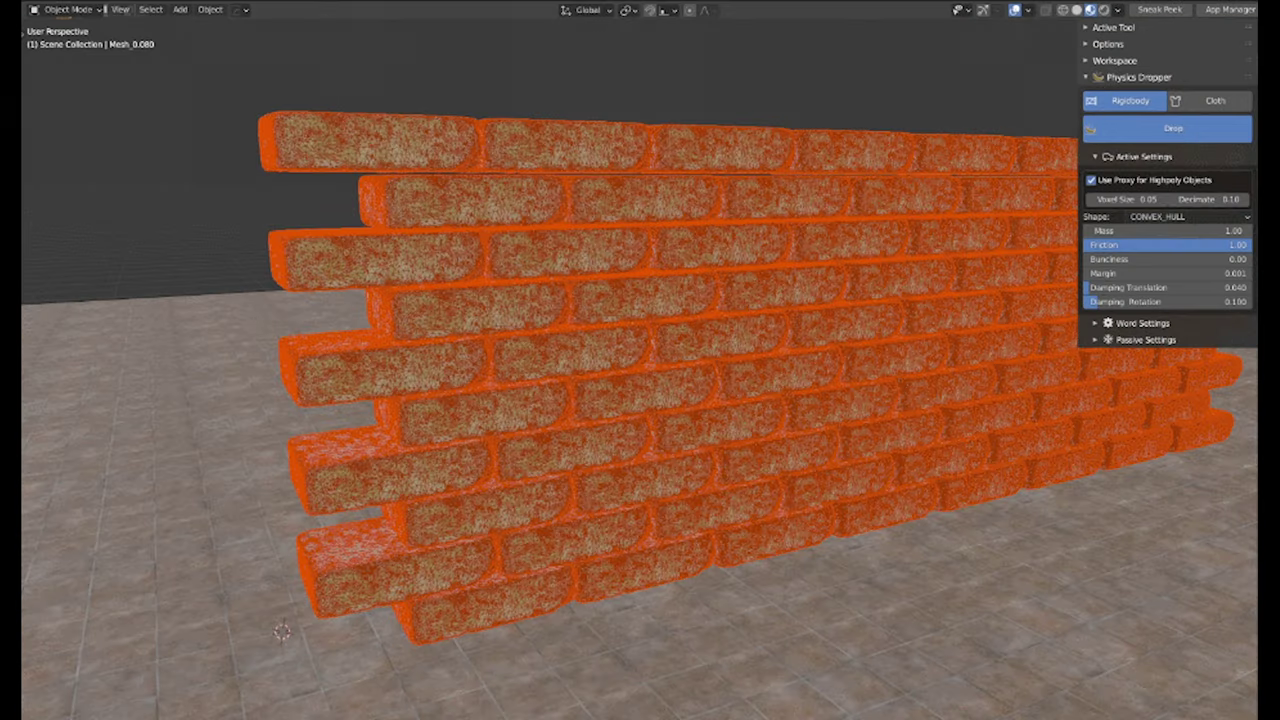
# Drop the brick wall using proxies for highpoly objects at Voxel Size 0.05.
pyautogui.click(1167, 130)
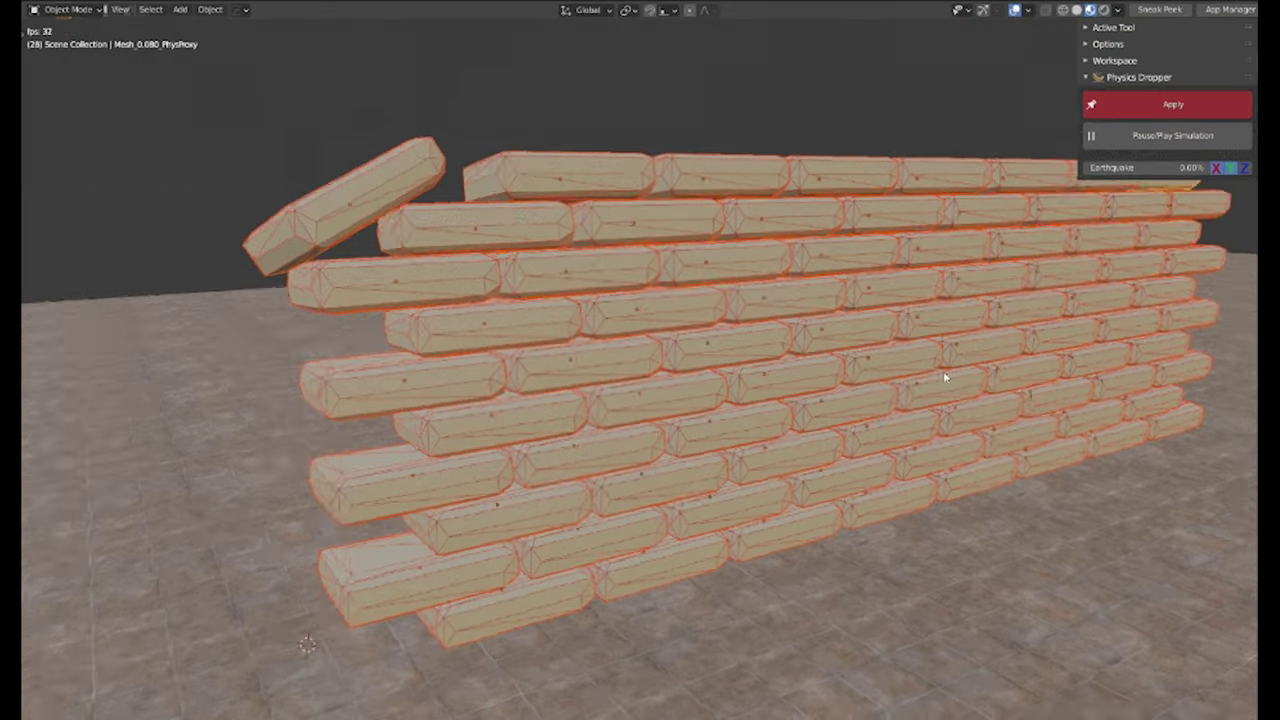